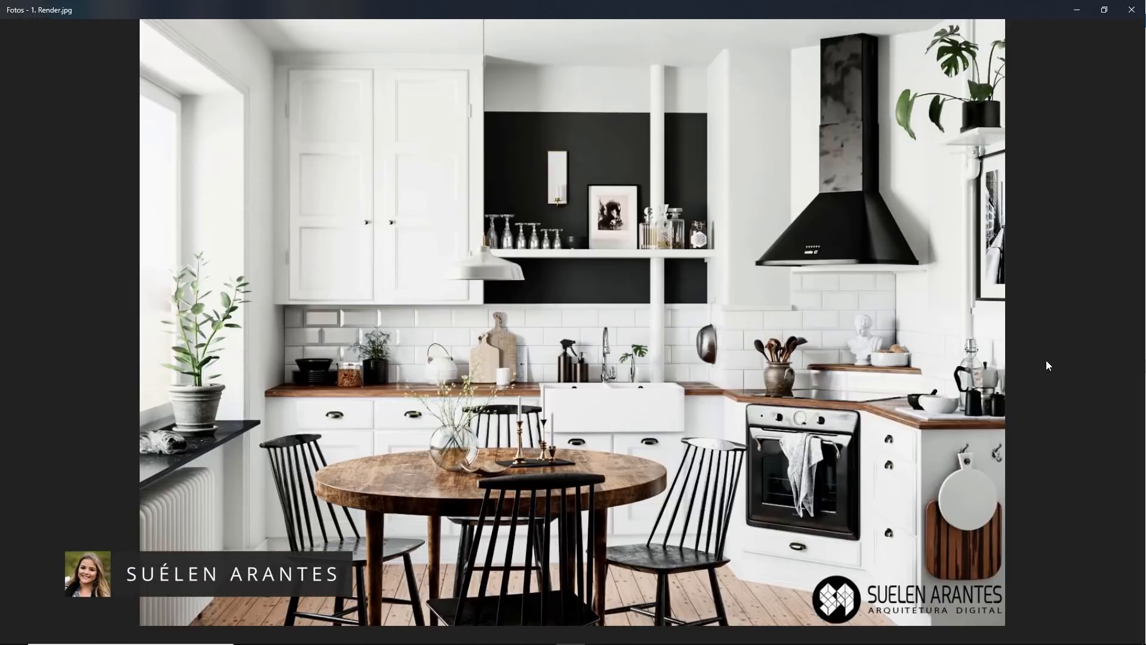
- Compare the kitchen render 1. Render.jpg with the model screenshot 2. Print.jpg
key("Right")
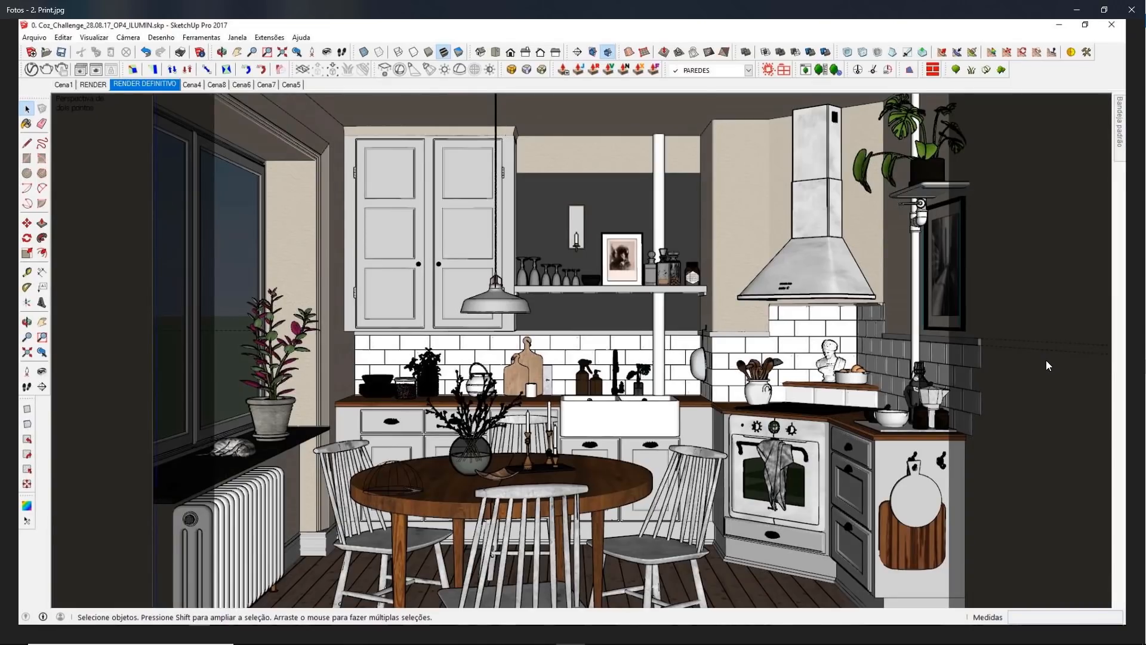
key("Left")
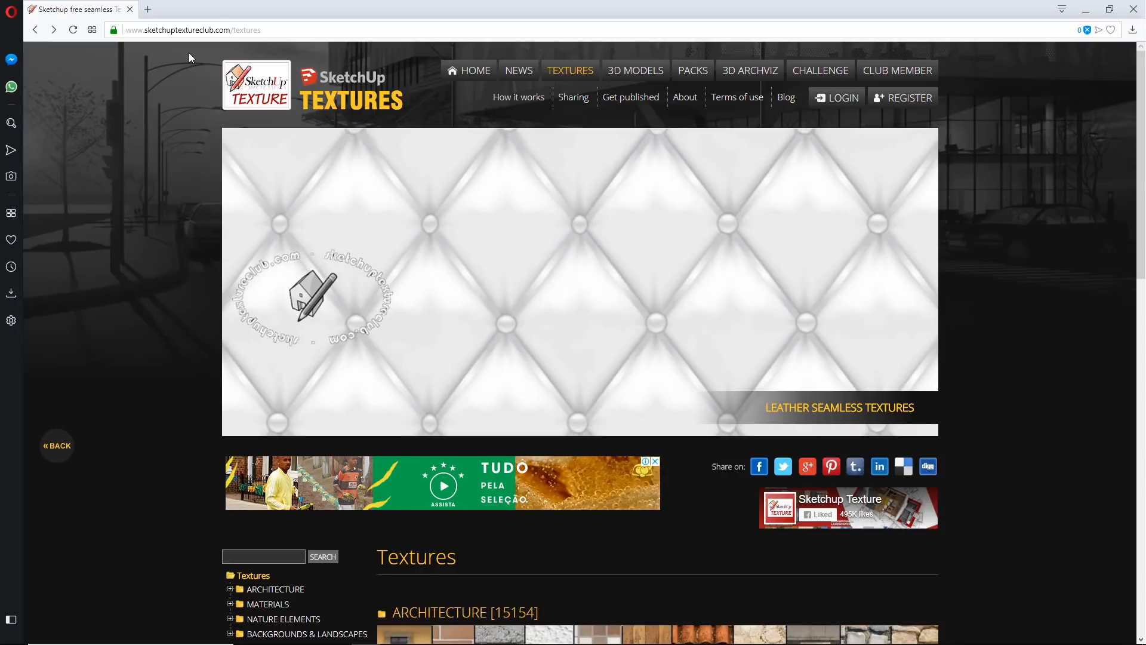
- Open the Damaged bricks texture category under Architecture > Bricks on the SketchUp Texture site
scroll(185, 108, "down", 5)
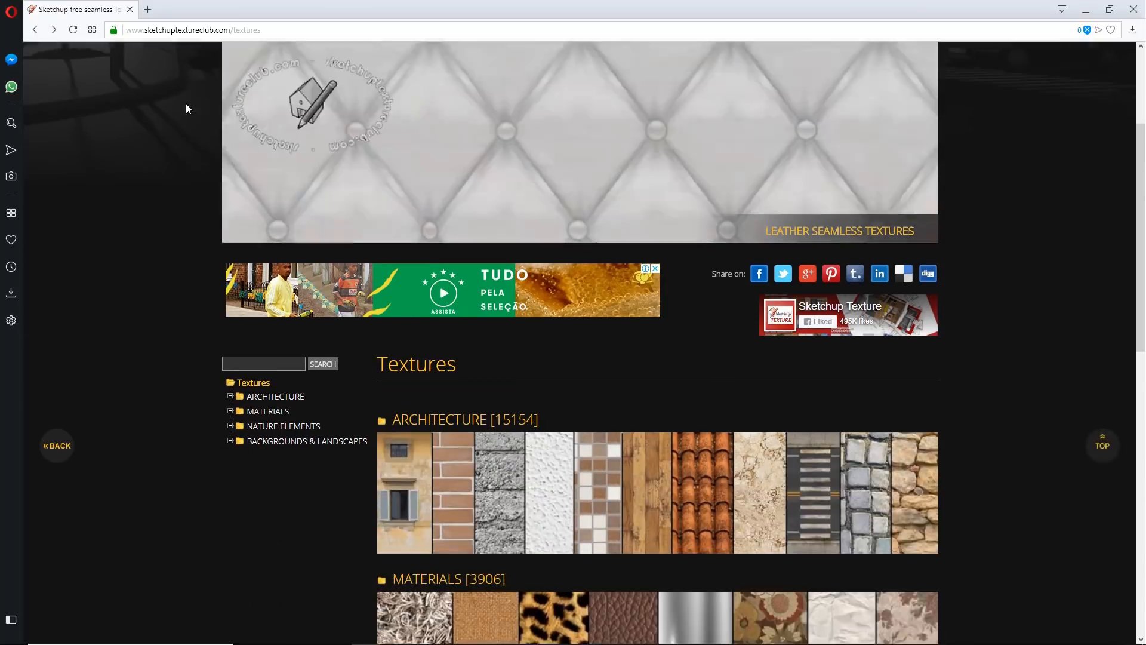
left_click(231, 292)
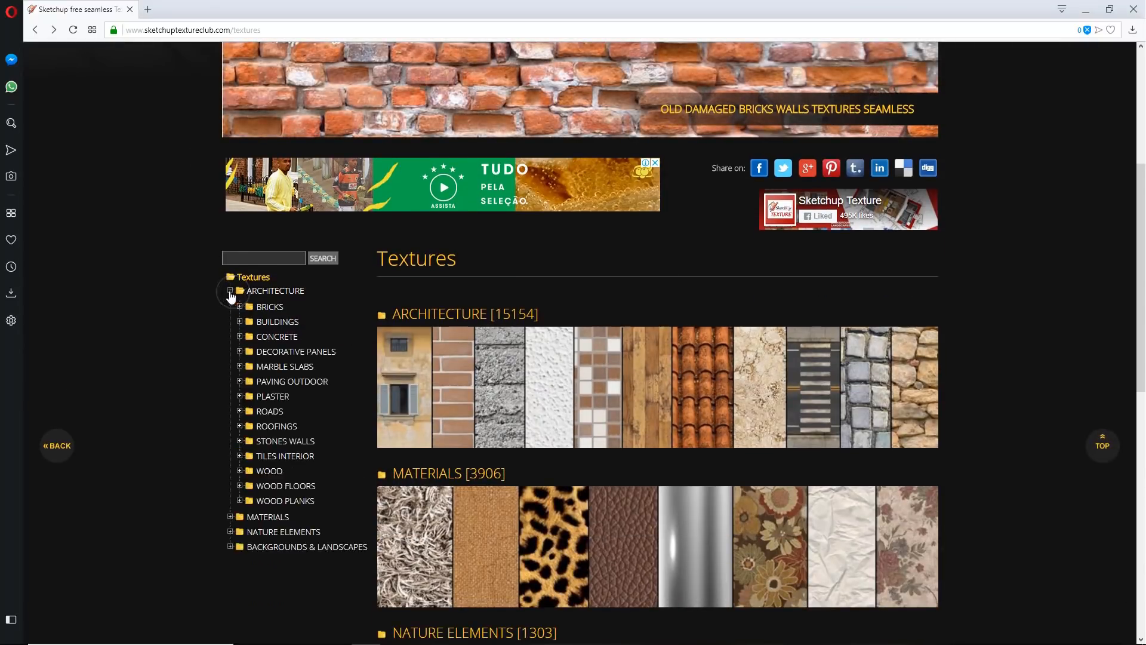
scroll(232, 263, "down", 1)
left_click(240, 247)
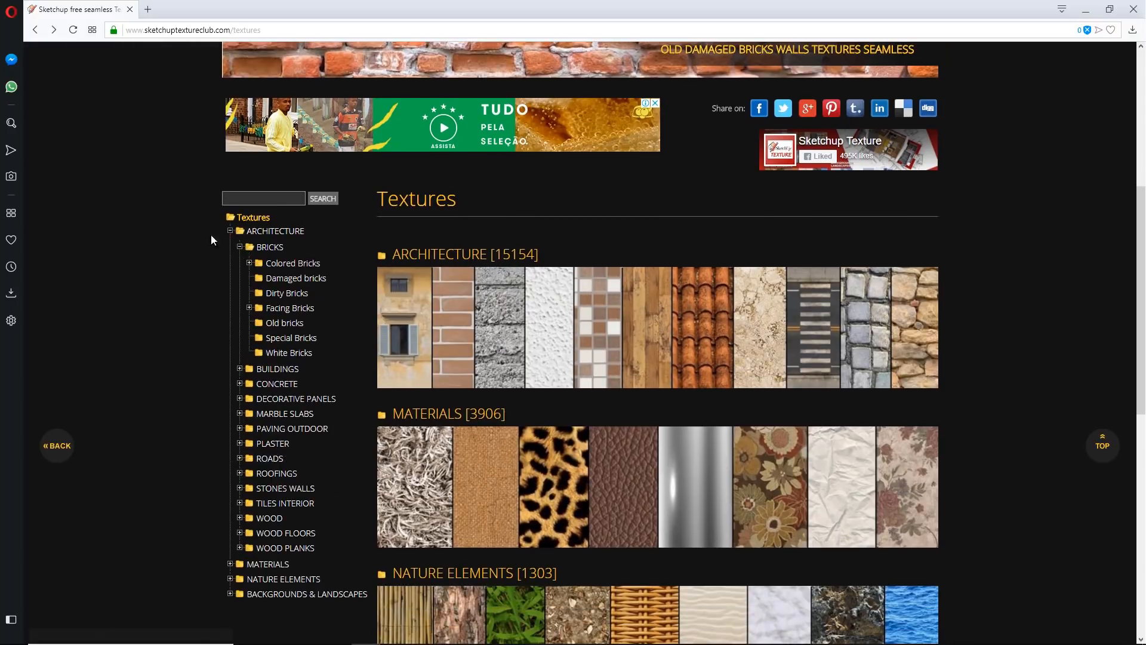
left_click(297, 278)
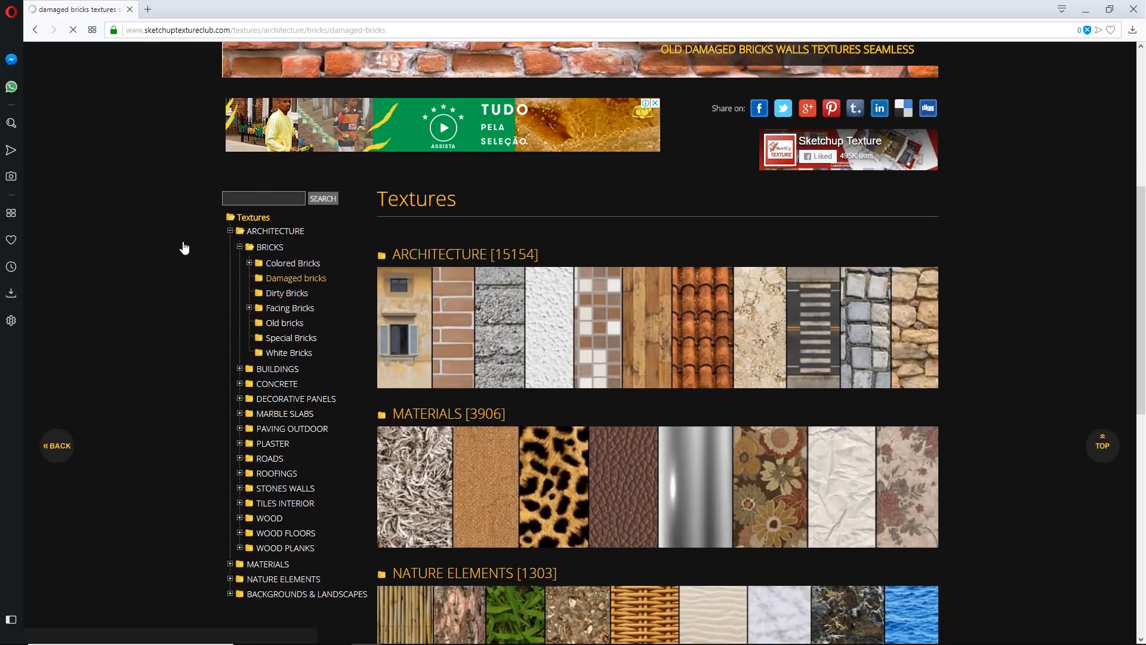
scroll(233, 232, "down", 6)
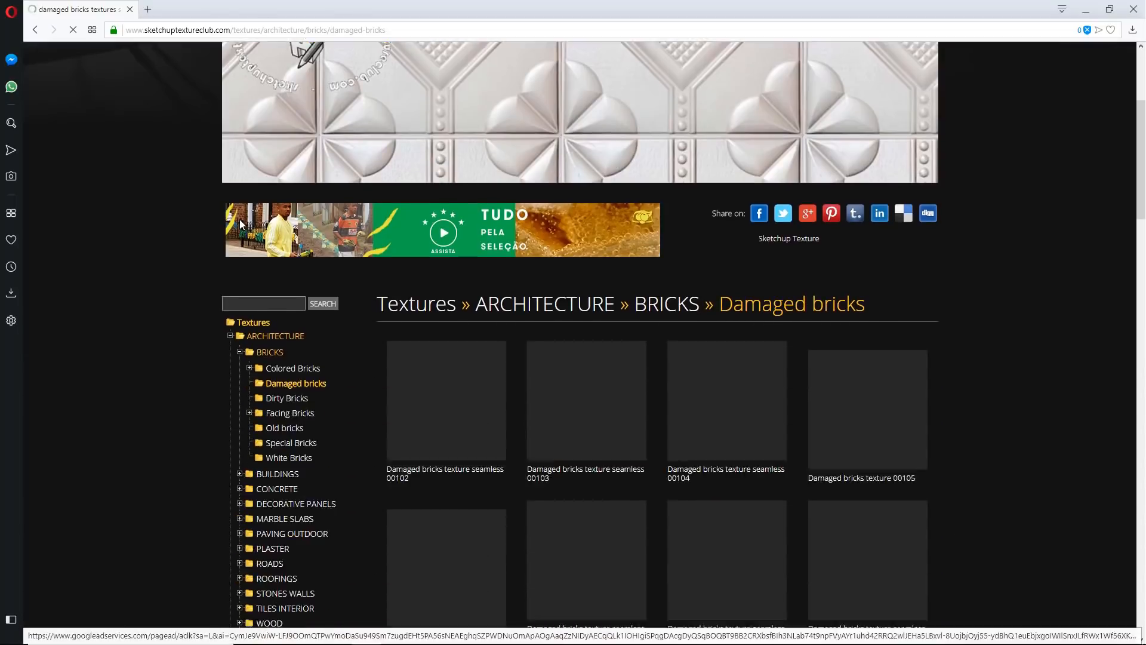
- Open the page of Damaged bricks texture seamless 00102, and open the site's registration
scroll(570, 187, "down", 2)
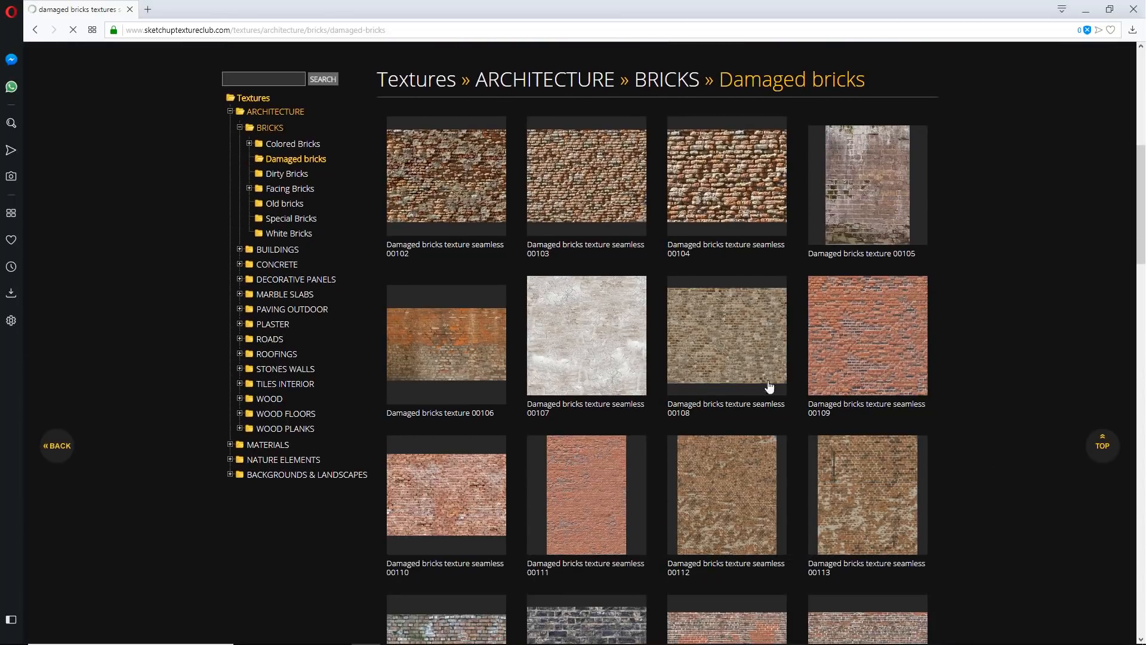
left_click(469, 192)
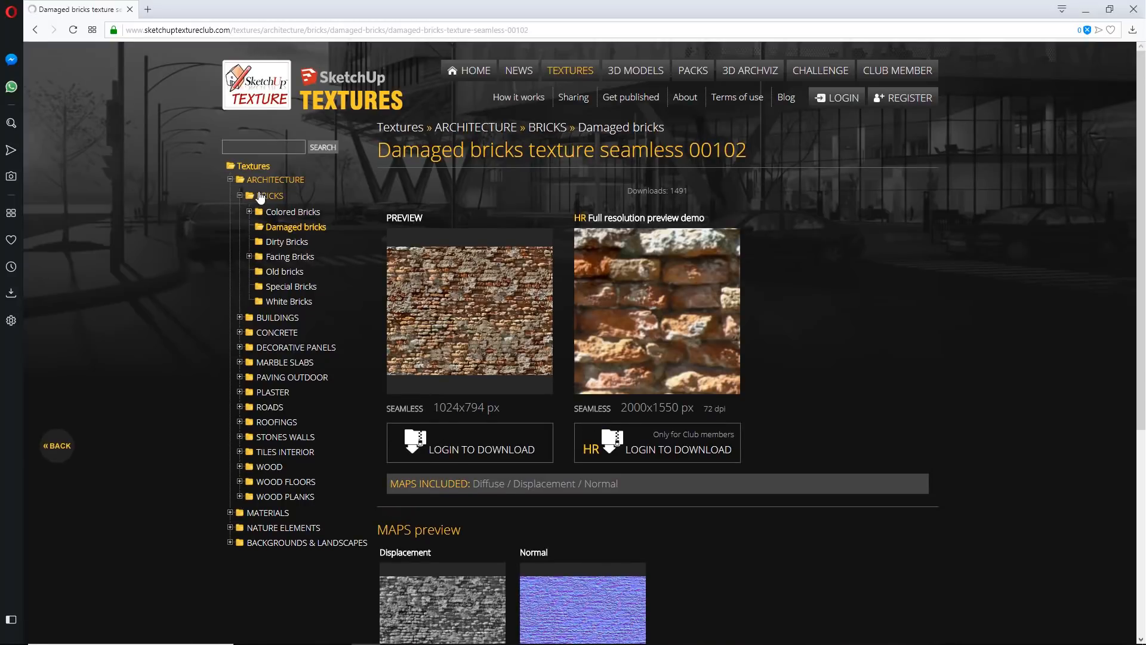
left_click(908, 105)
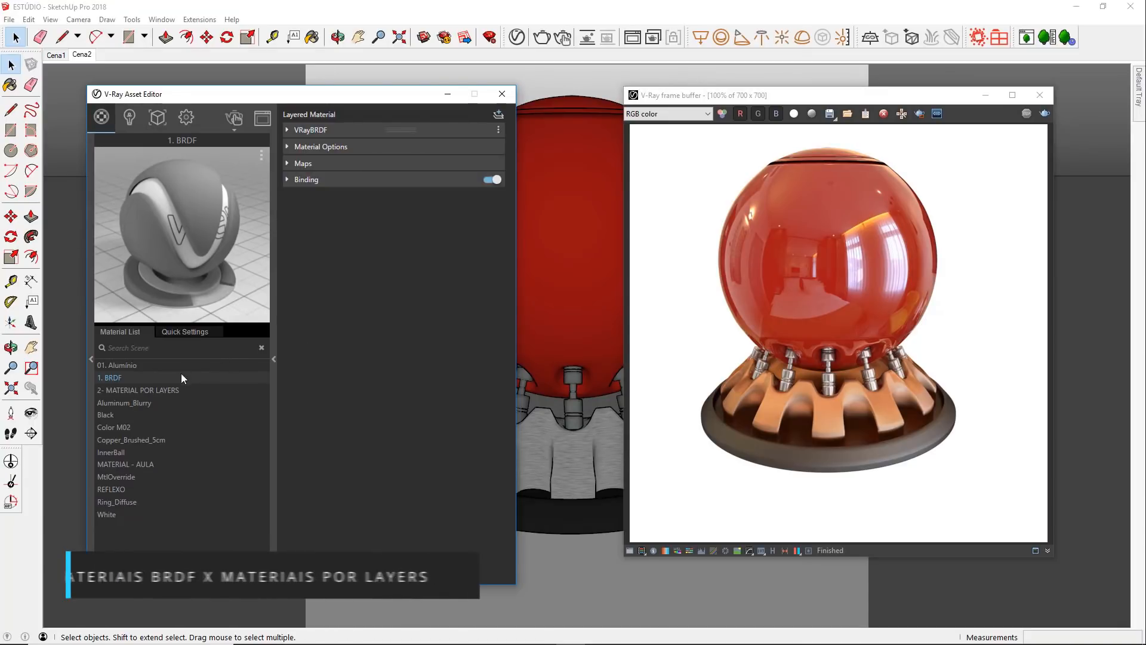
- Compare the materials 2- MATERIAL POR LAYERS and 1. BRDF in the V-Ray Asset Editor, and view the available new material types
left_click(195, 388)
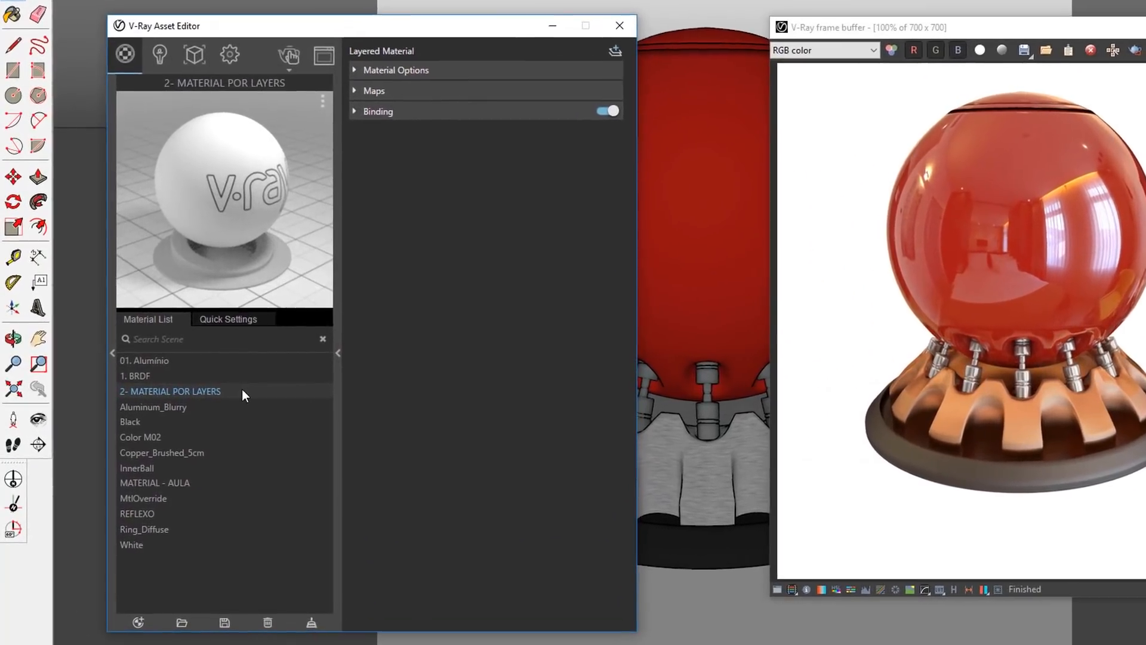
left_click(231, 376)
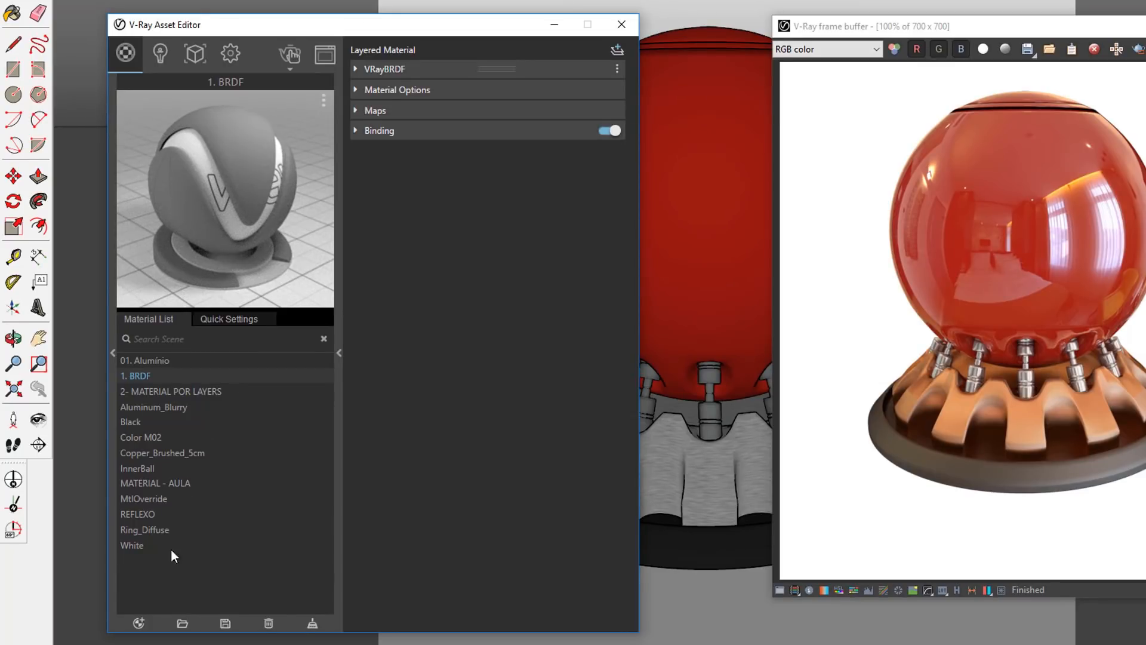
left_click(141, 624)
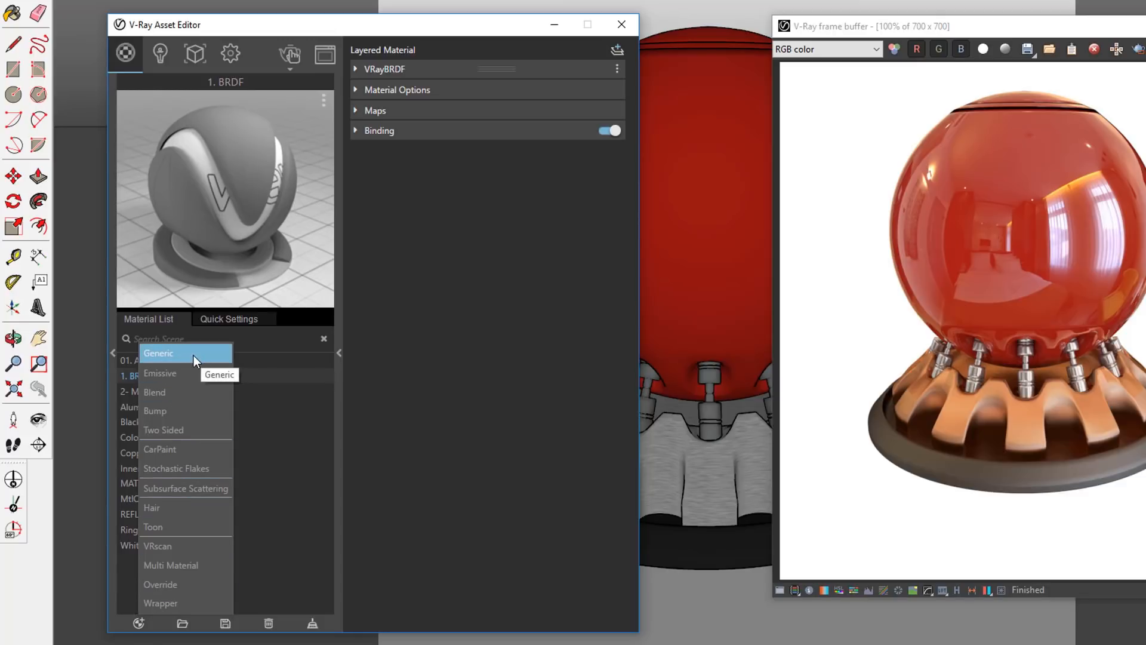
left_click(521, 305)
- View the setting groups inside the VRayBRDF layer of material 1. BRDF and fold the layer away again
left_click(433, 68)
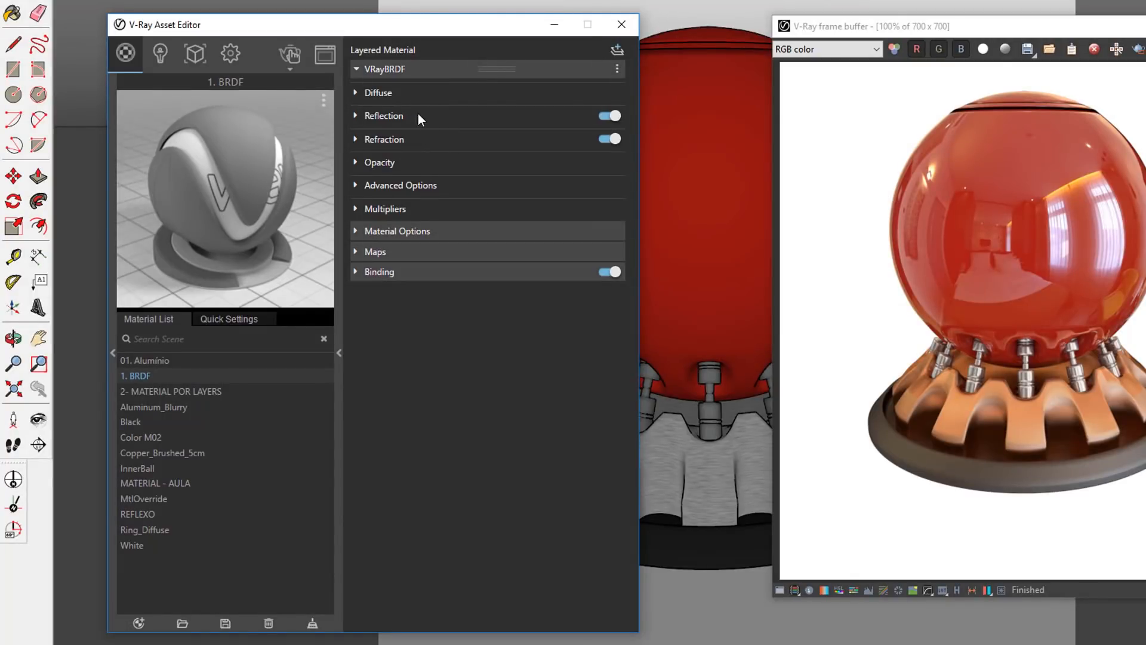
left_click(425, 69)
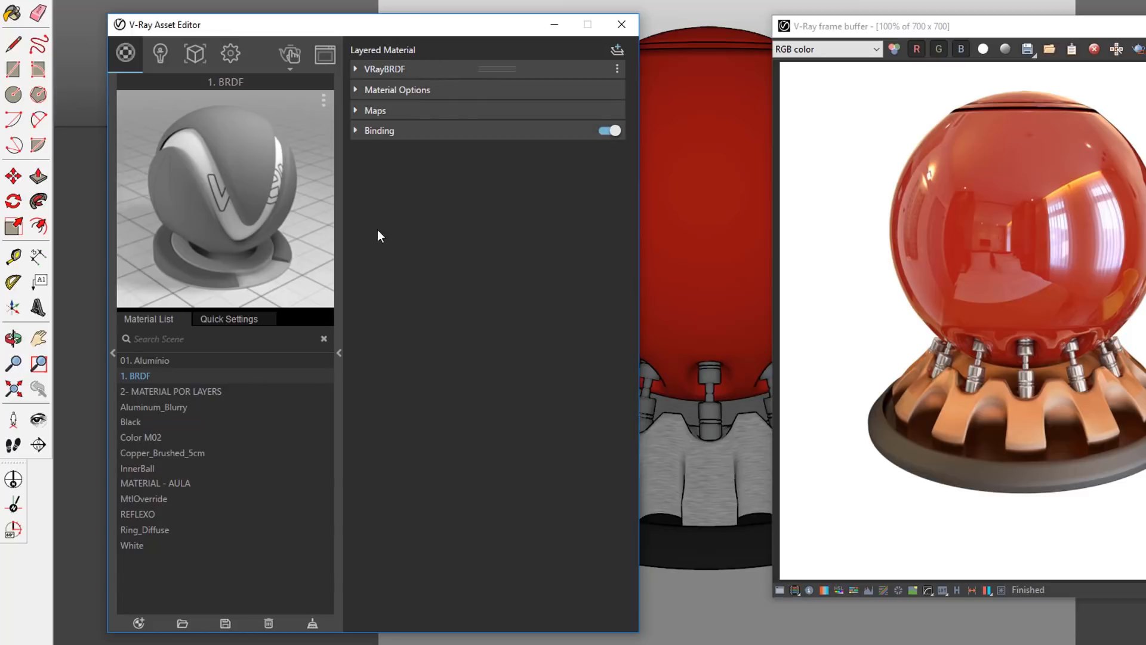
- Add a Diffuse layer and a Reflection layer to the material 2- MATERIAL POR LAYERS, and collapse the Diffuse layer
left_click(235, 389)
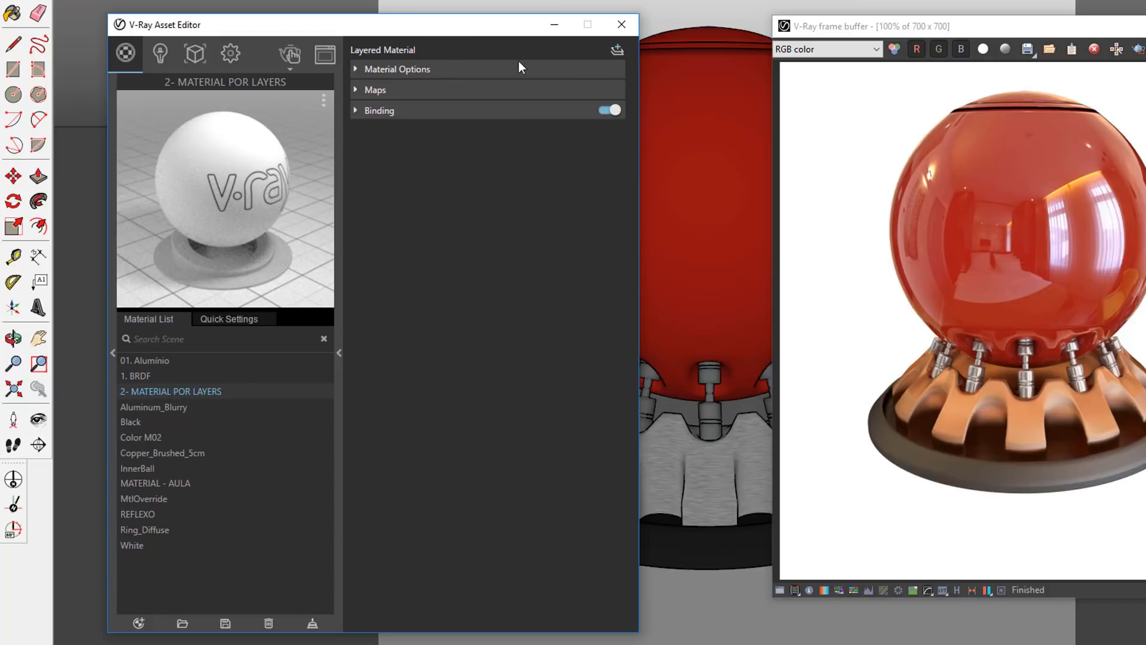
left_click(617, 50)
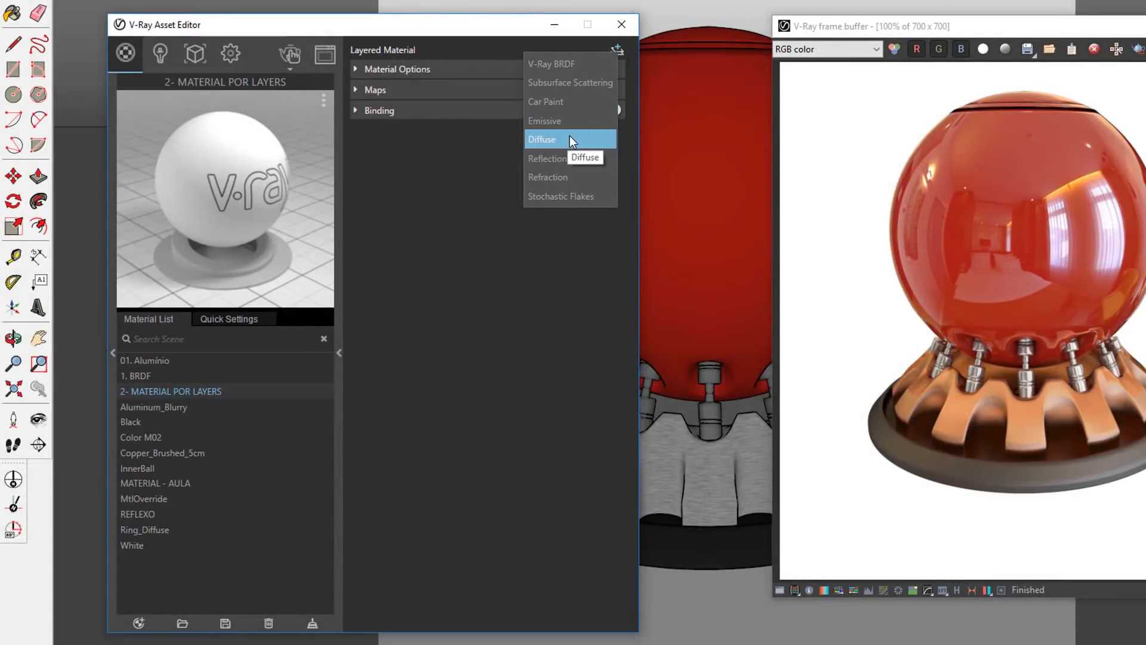
left_click(568, 139)
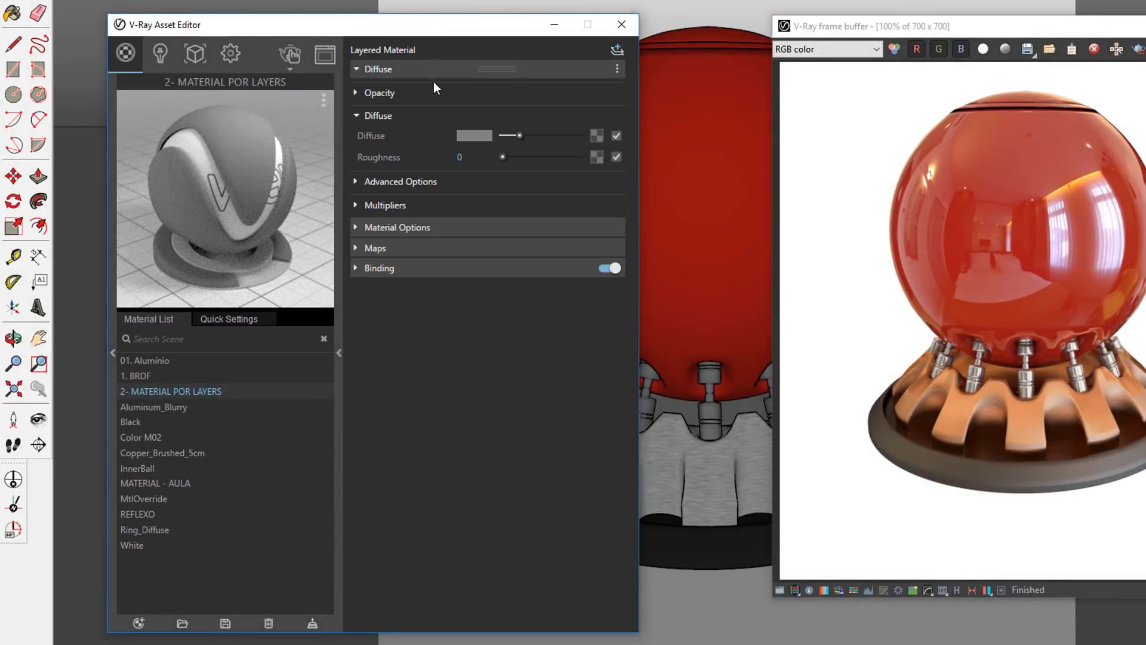
left_click(617, 50)
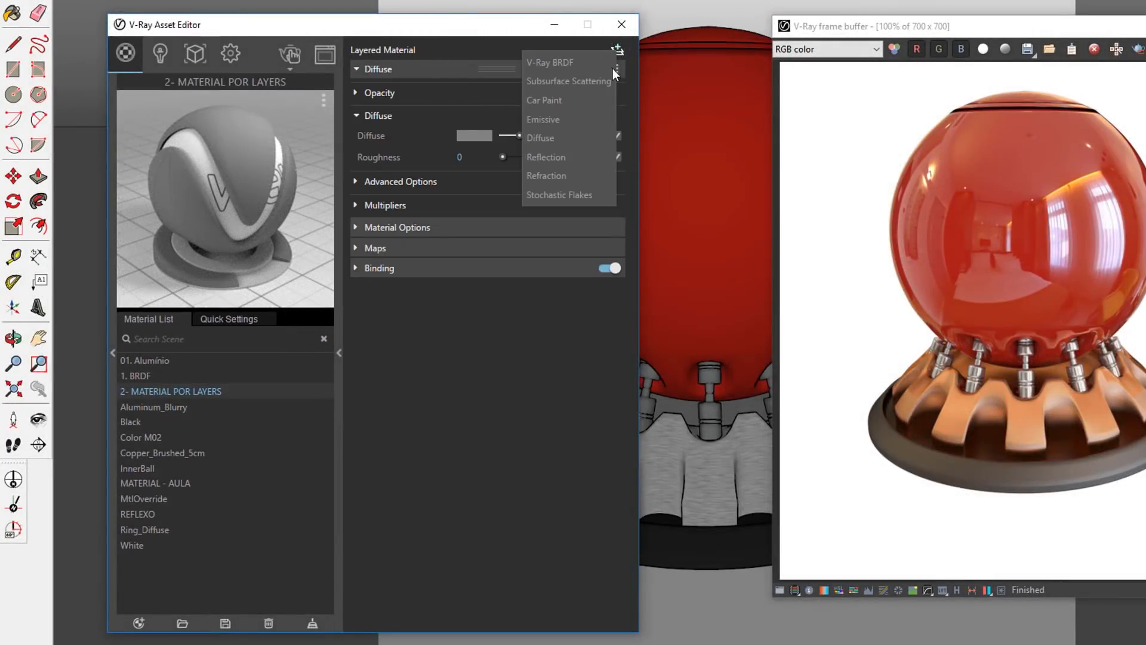
left_click(583, 157)
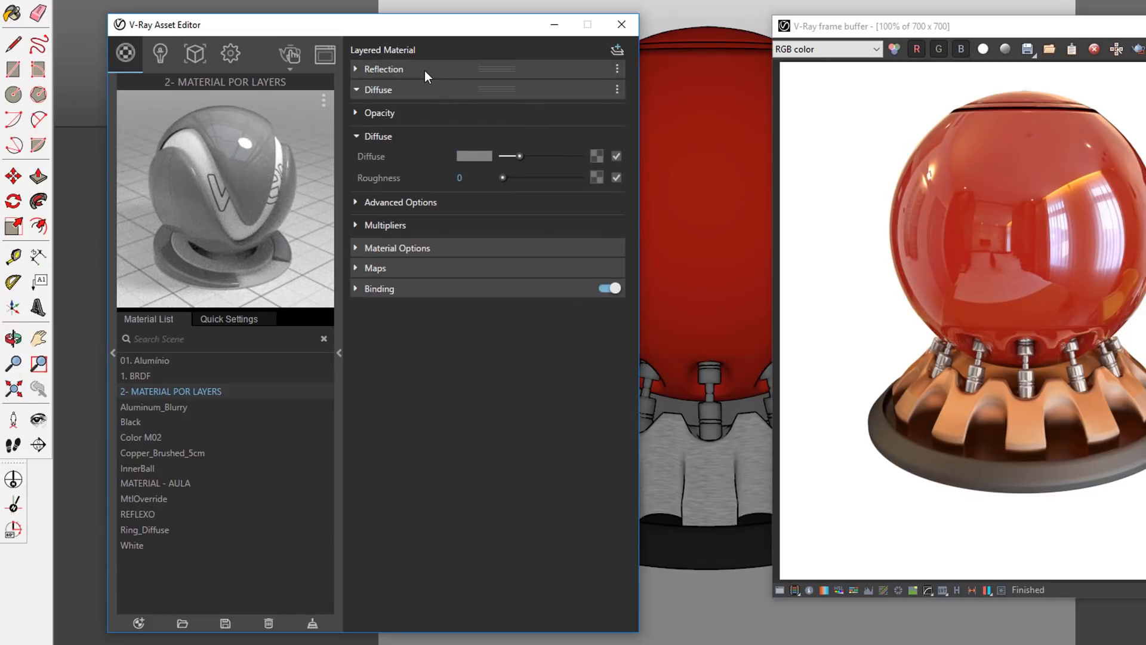
left_click(417, 91)
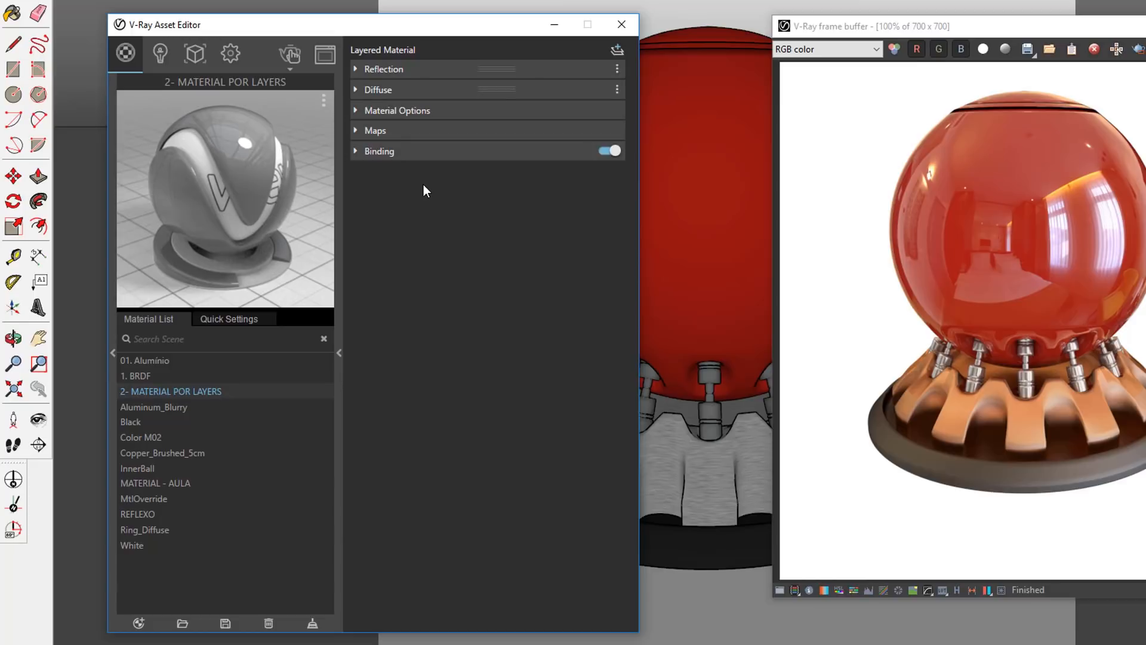
- Compare 1. BRDF with 2- MATERIAL POR LAYERS and expand the latter's Diffuse layer to examine its settings
left_click(155, 378)
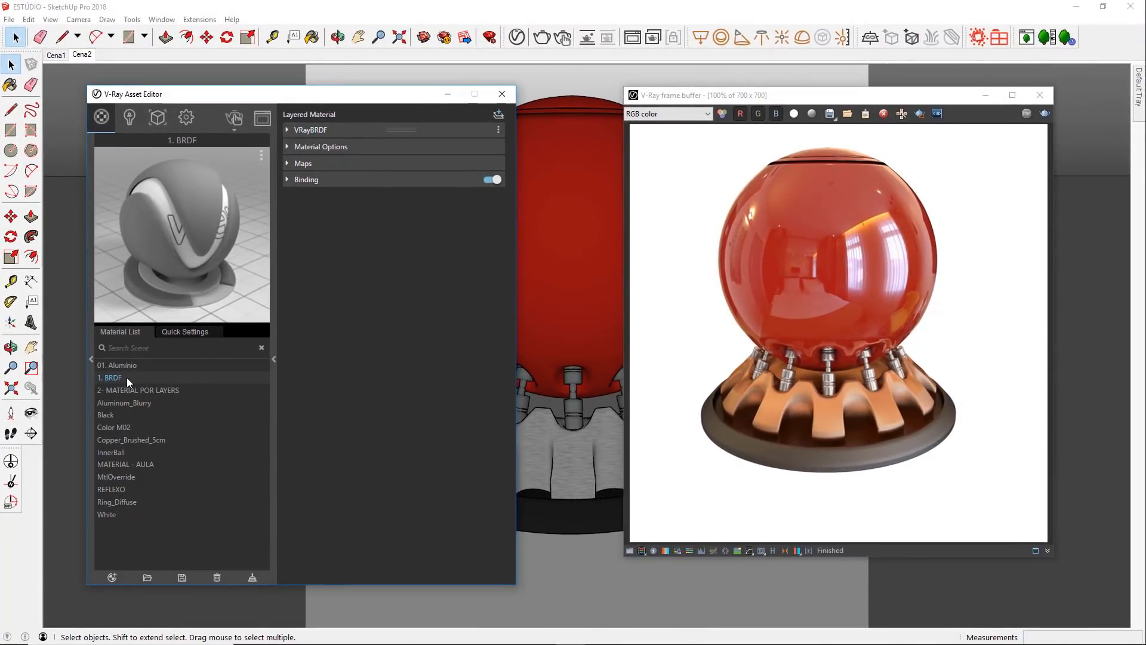
left_click(126, 389)
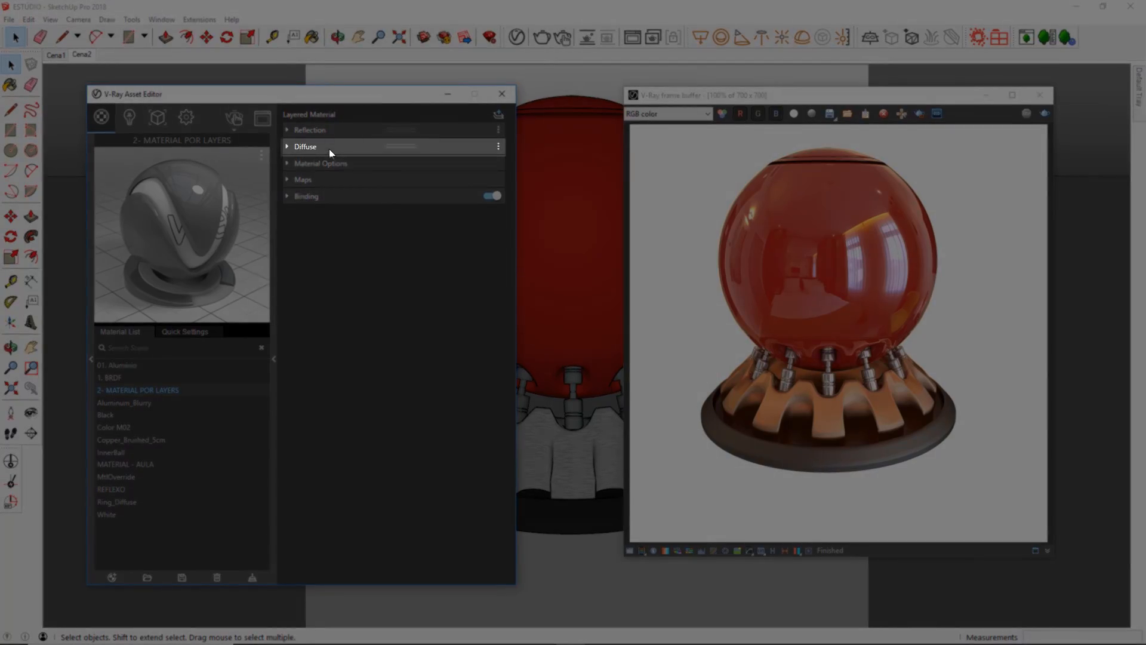
left_click(328, 147)
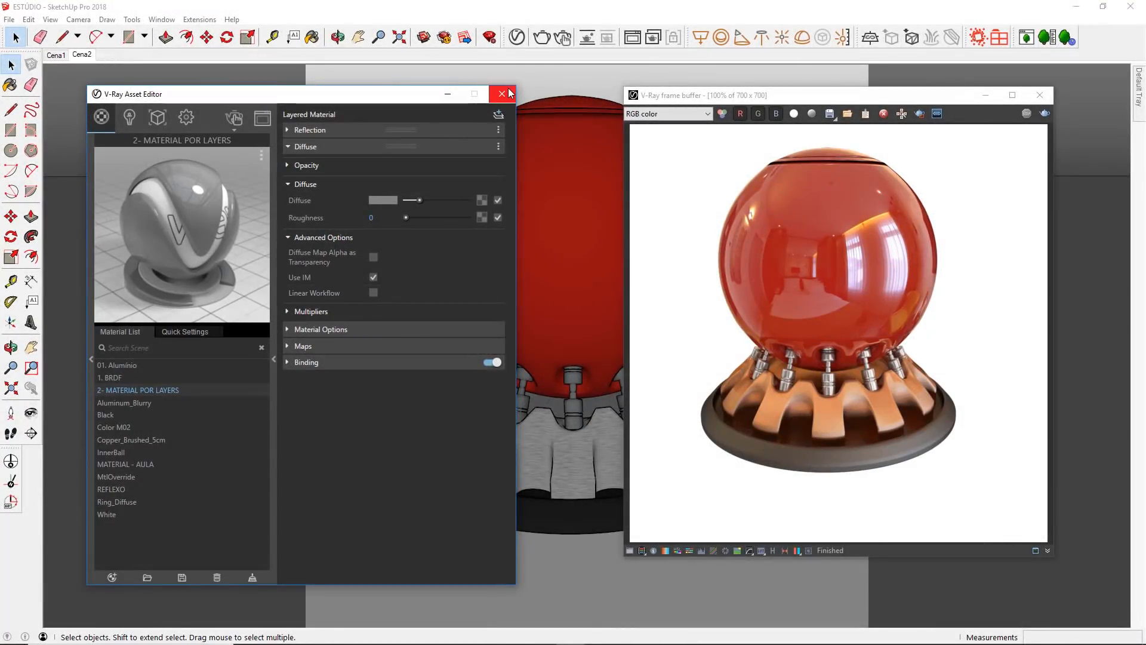
- Close the V-Ray Asset Editor and examine the commands among the V-Ray extension's Tools
left_click(502, 95)
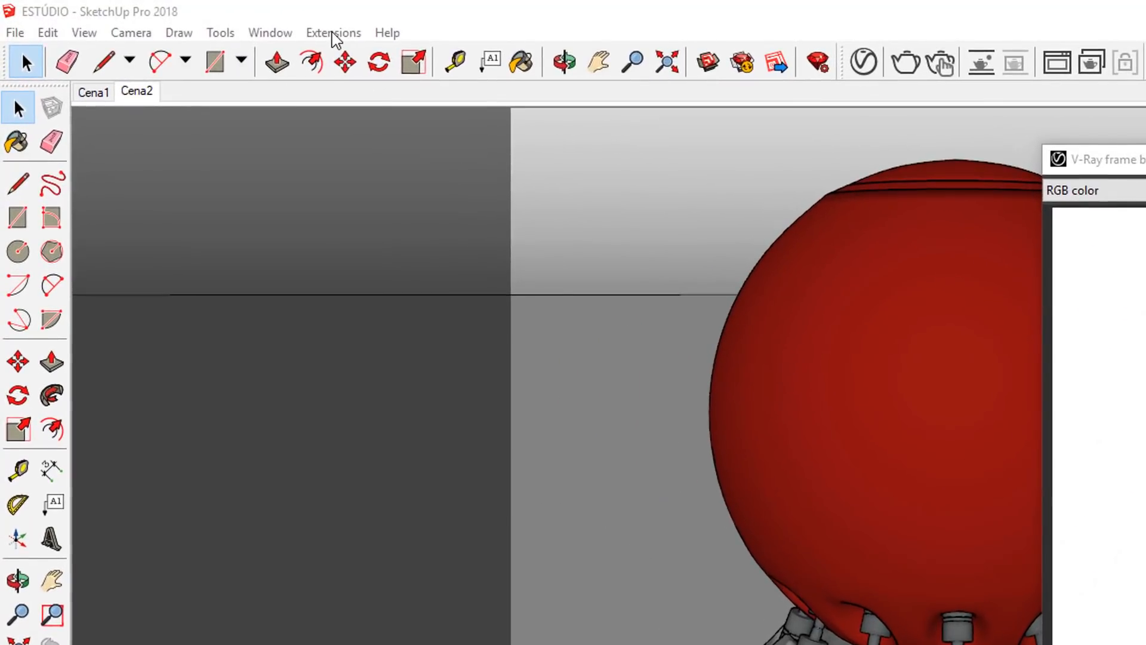
left_click(333, 35)
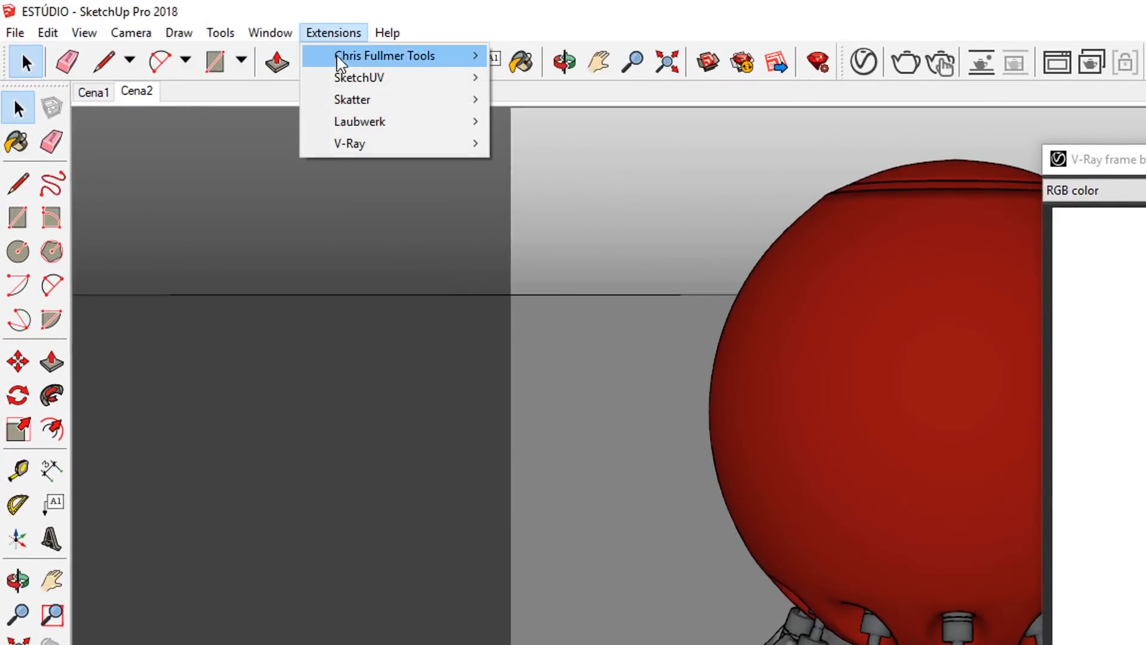
mouse_move(328, 146)
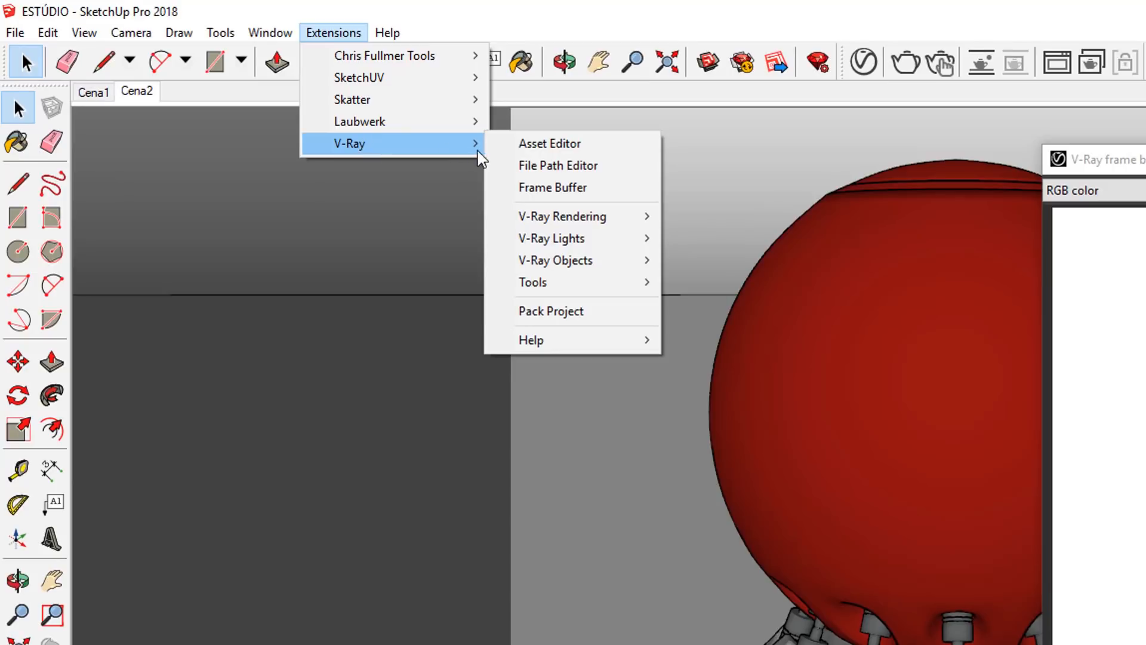
mouse_move(500, 287)
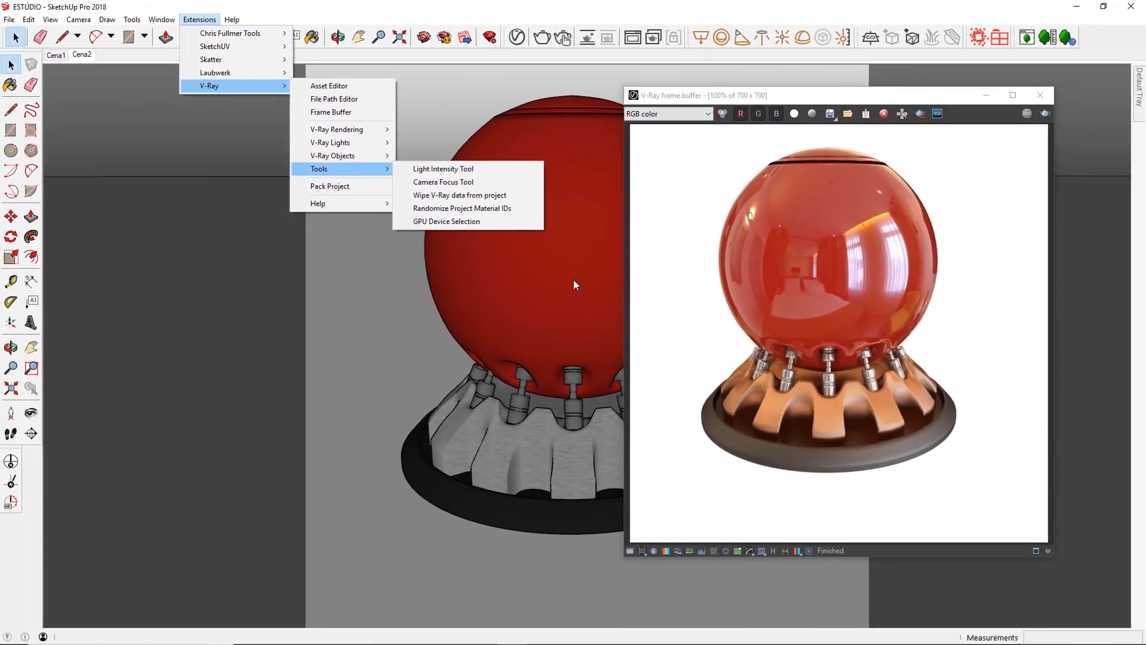
left_click(635, 315)
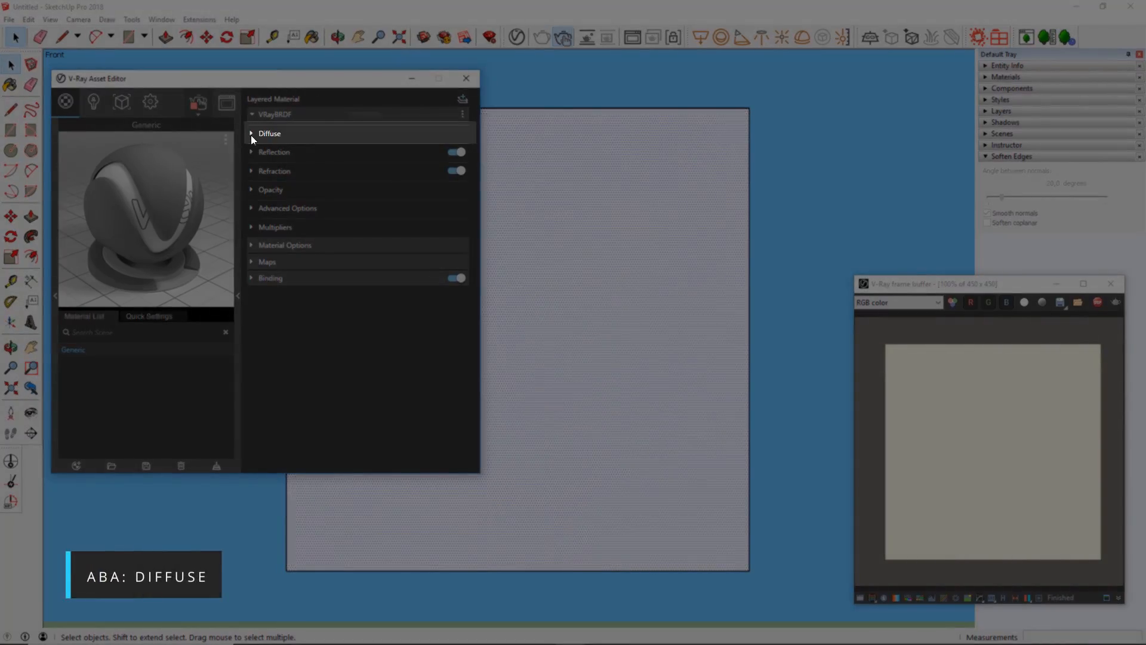
- Set the Generic material's diffuse colour to teal (R 0.052, G 0.479, B 0.463) and apply the material to the selected square
left_click(251, 134)
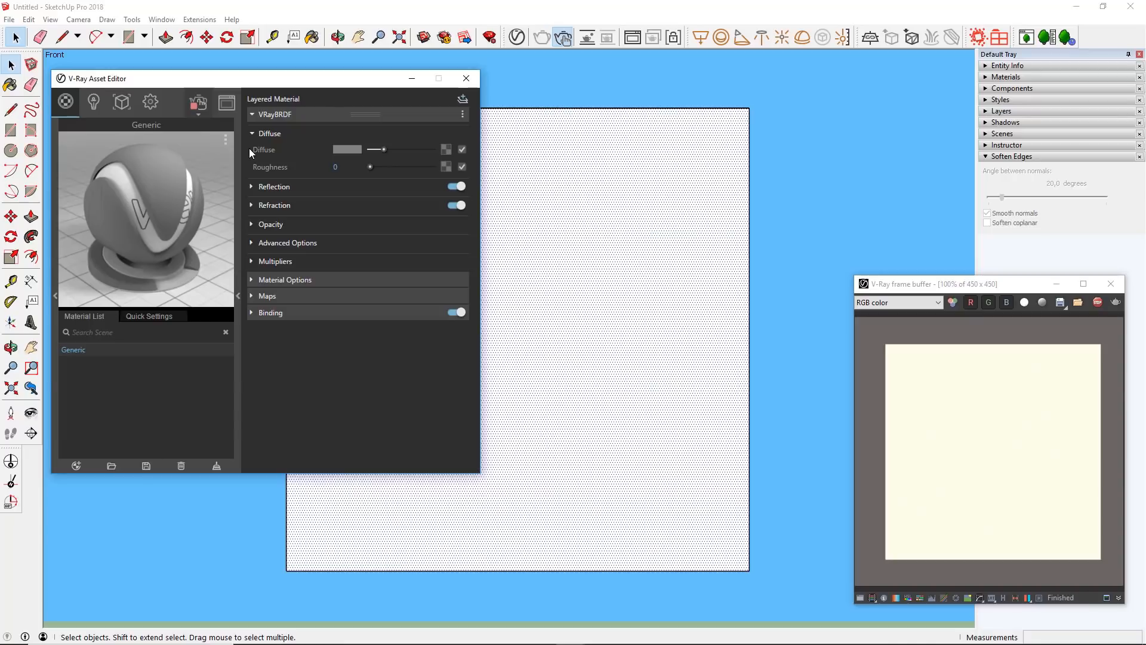
left_click(348, 152)
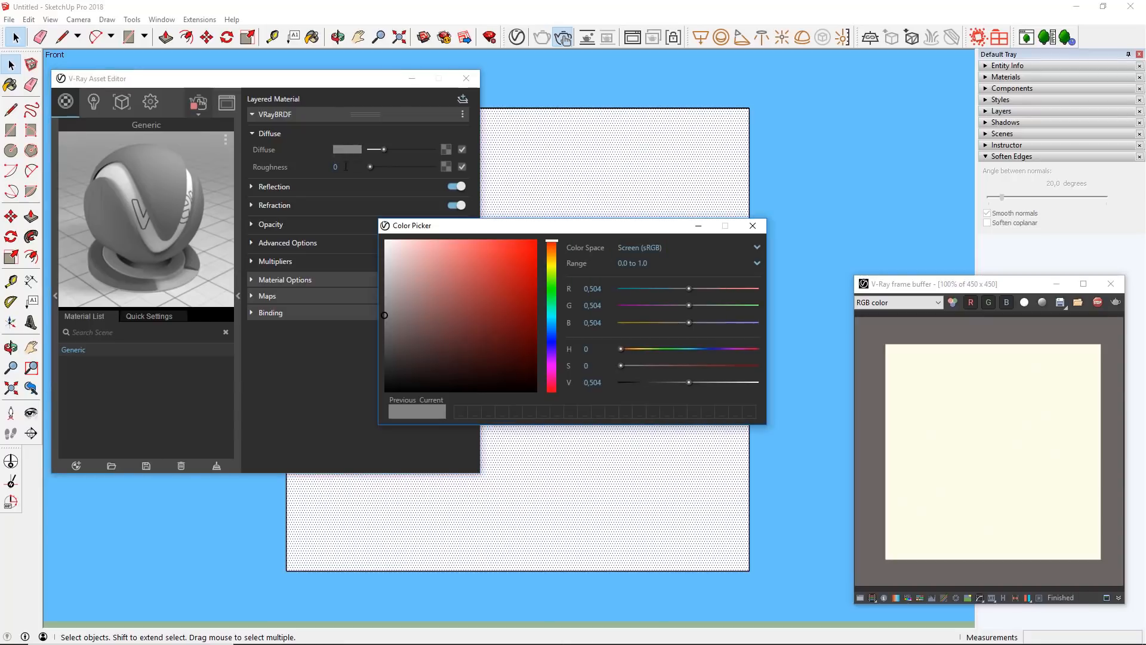
mouse_move(466, 300)
left_mouse_down()
mouse_move(518, 298)
mouse_move(521, 319)
mouse_move(555, 330)
mouse_move(551, 315)
left_mouse_up()
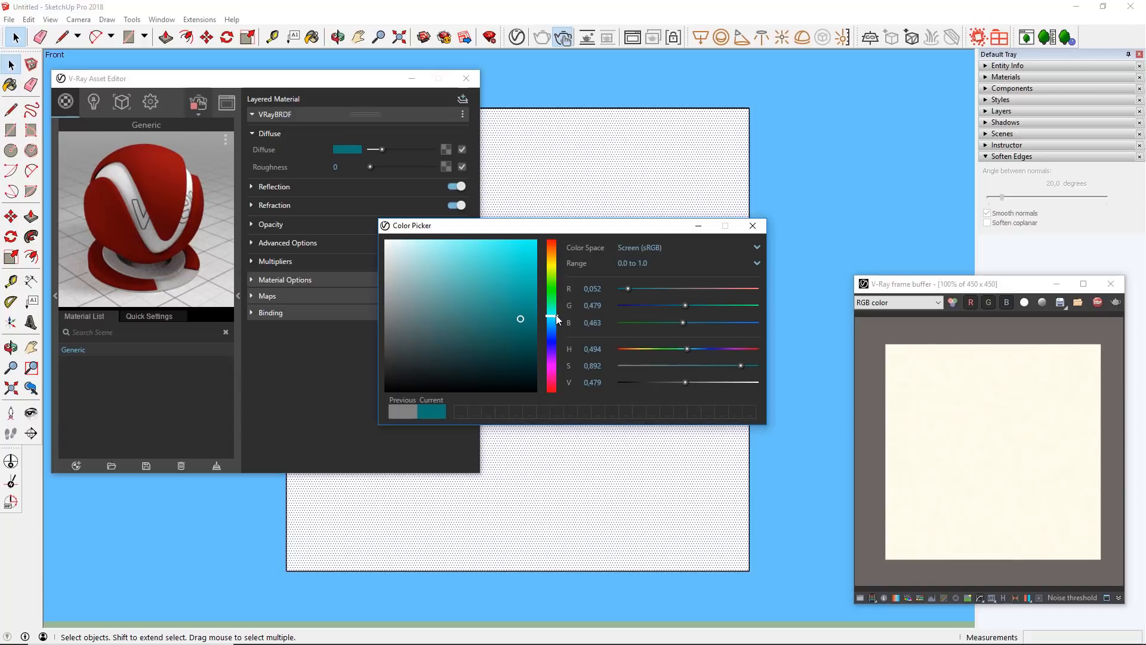
left_click(753, 227)
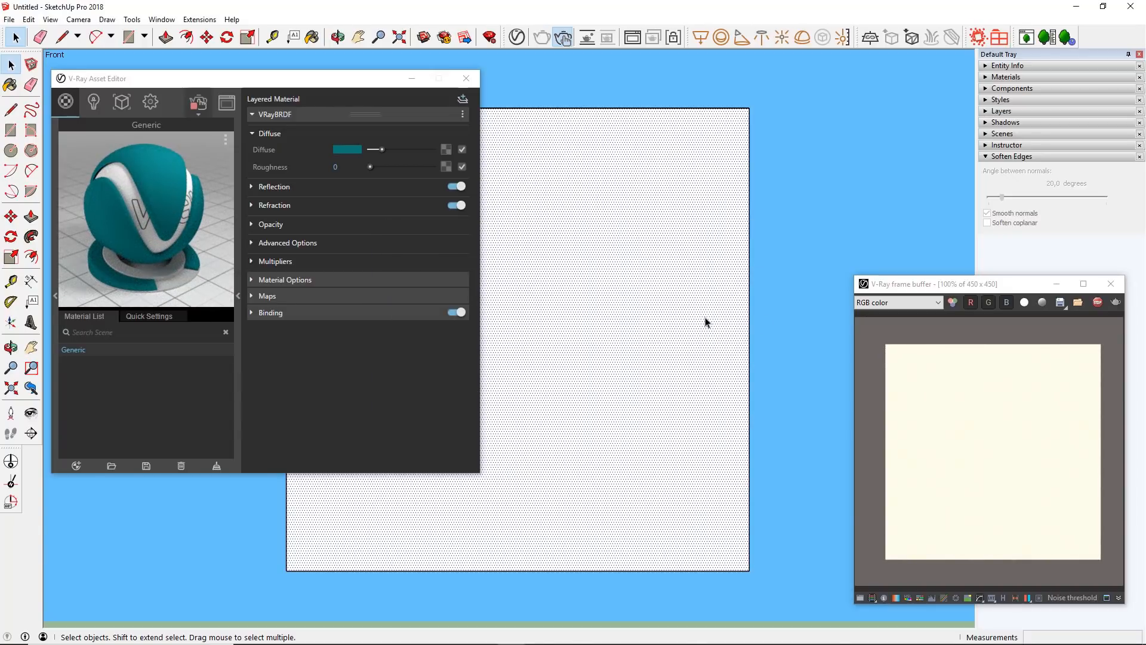
right_click(99, 352)
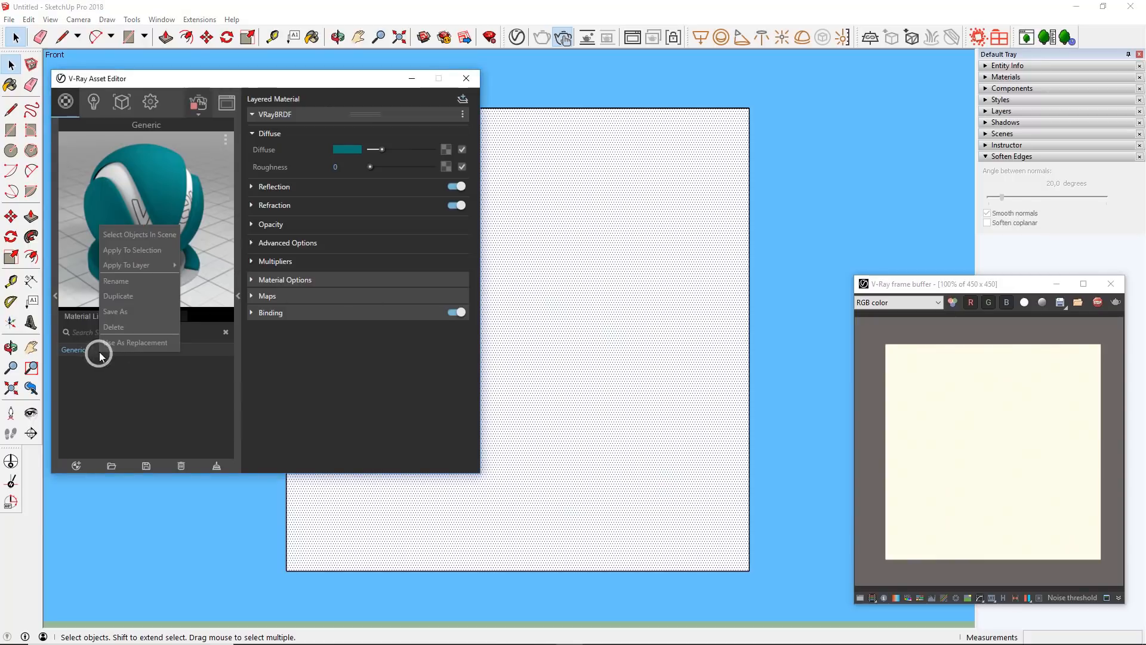
left_click(169, 253)
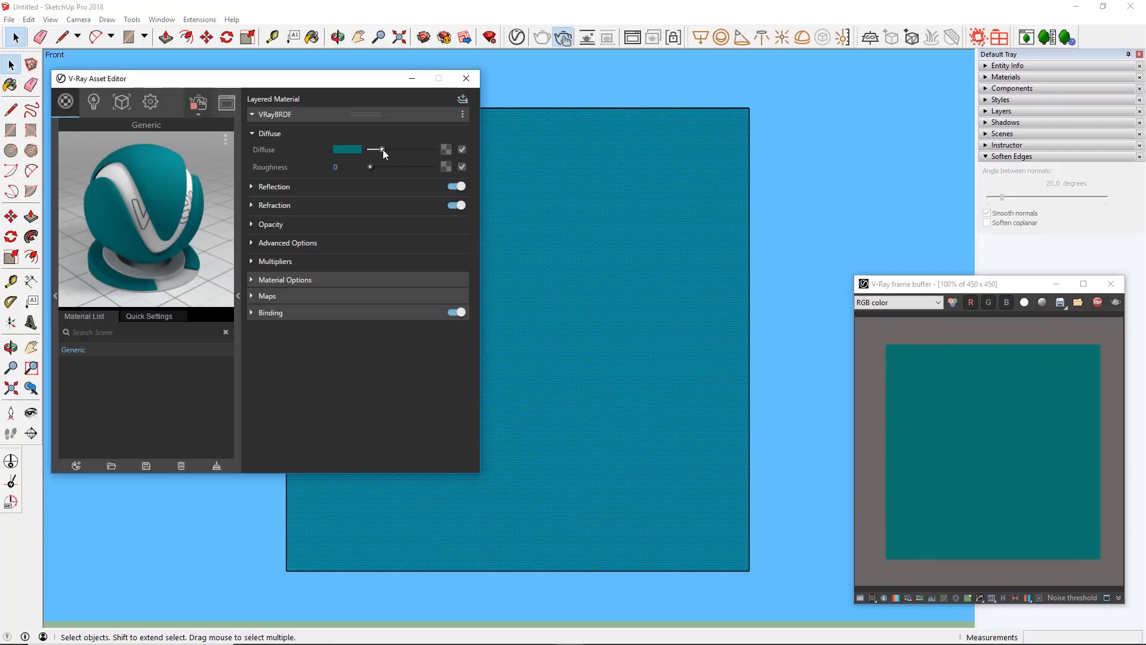
- Brighten the Generic material's diffuse colour as a test and darken it to #054A48
left_click_drag(382, 149, 421, 150)
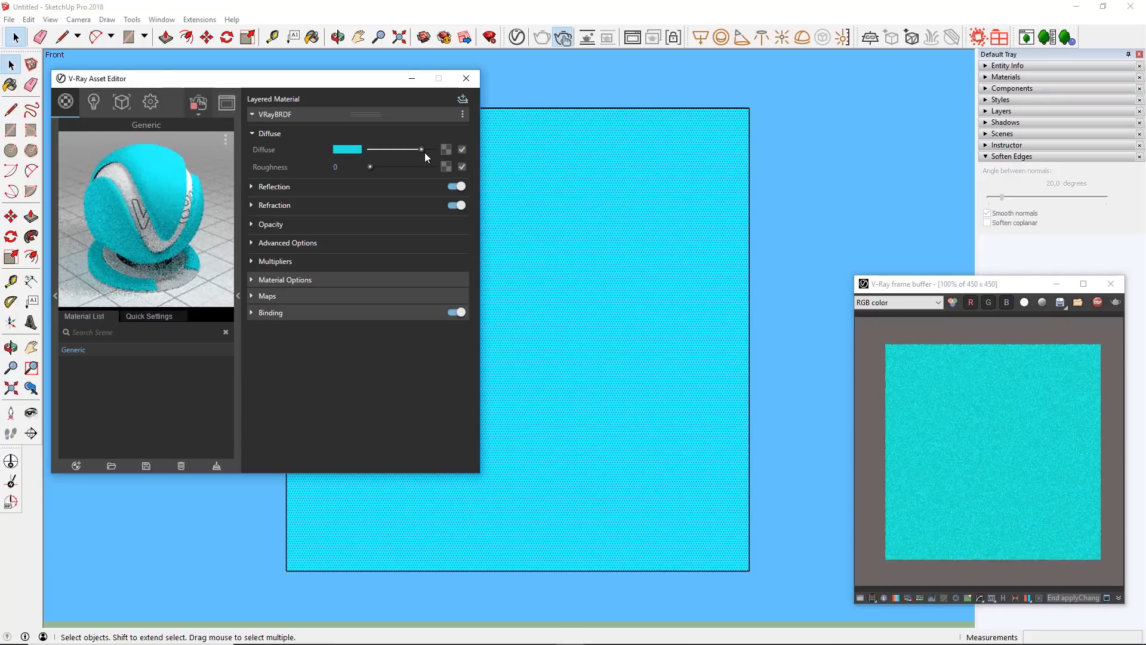
left_click_drag(421, 149, 376, 157)
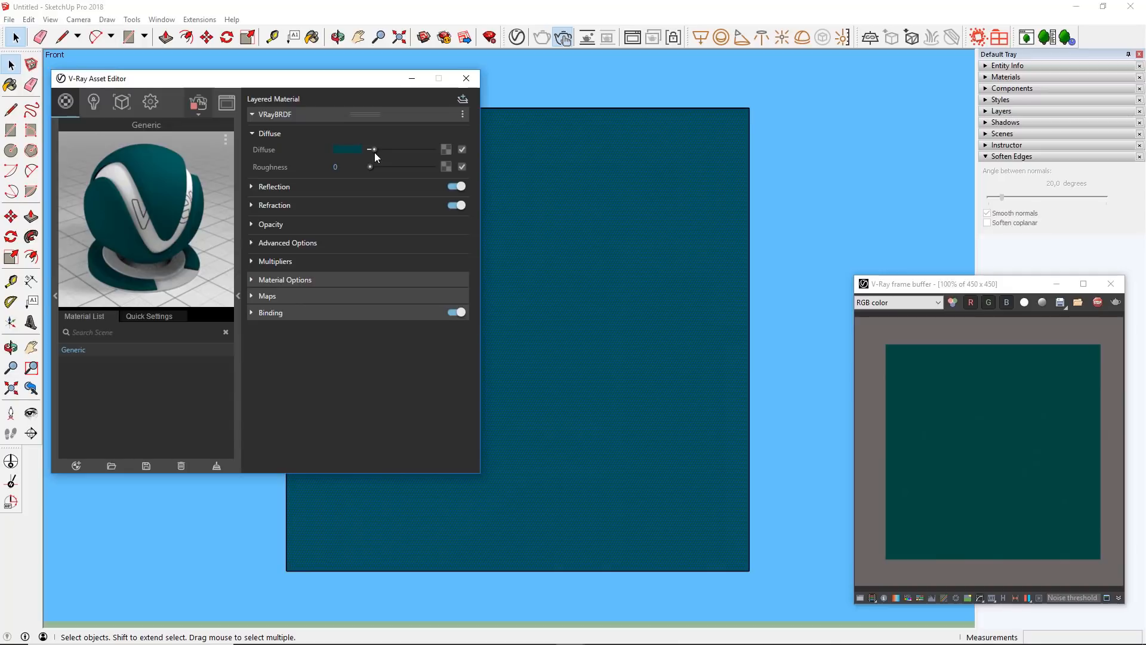
- Assign the 11_damaged bricks texture-seamless_hr image as the diffuse Bitmap, previewing the image before loading it, and return to the material settings
left_click(451, 153)
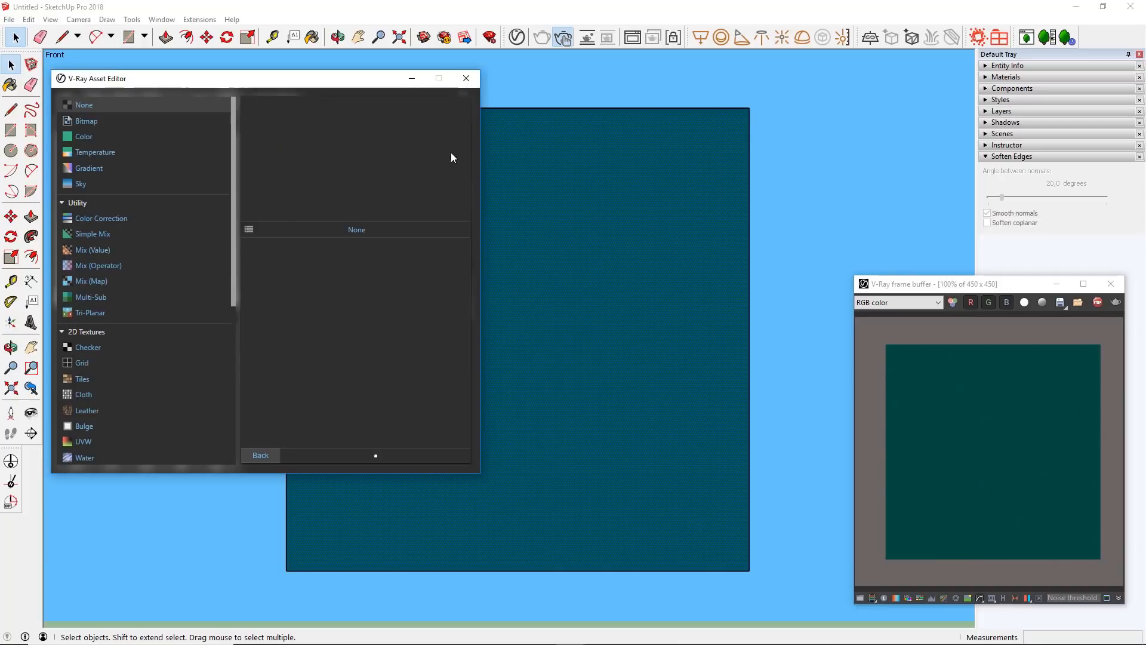
left_click(107, 123)
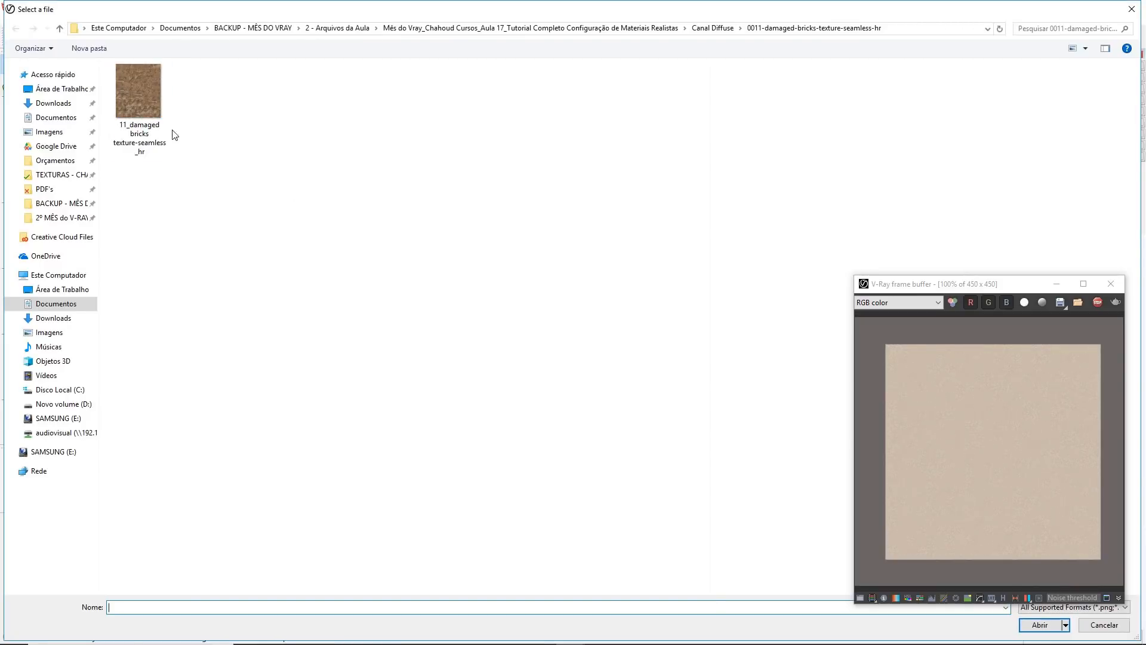
left_click(150, 116)
right_click(155, 116)
left_click(181, 142)
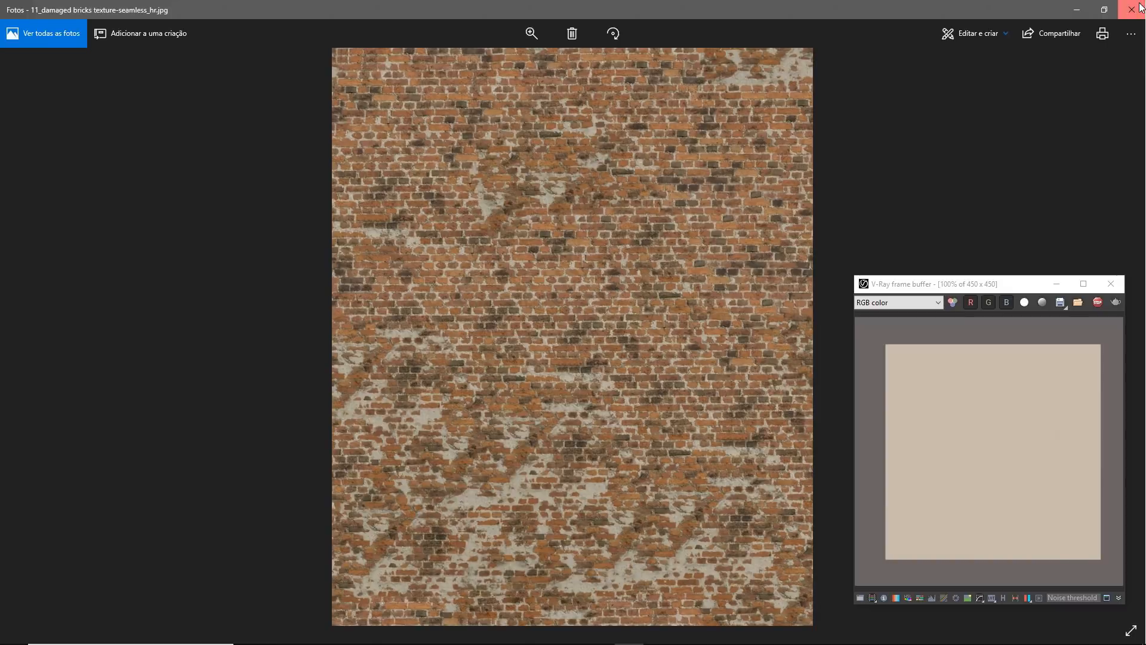
left_click(1131, 10)
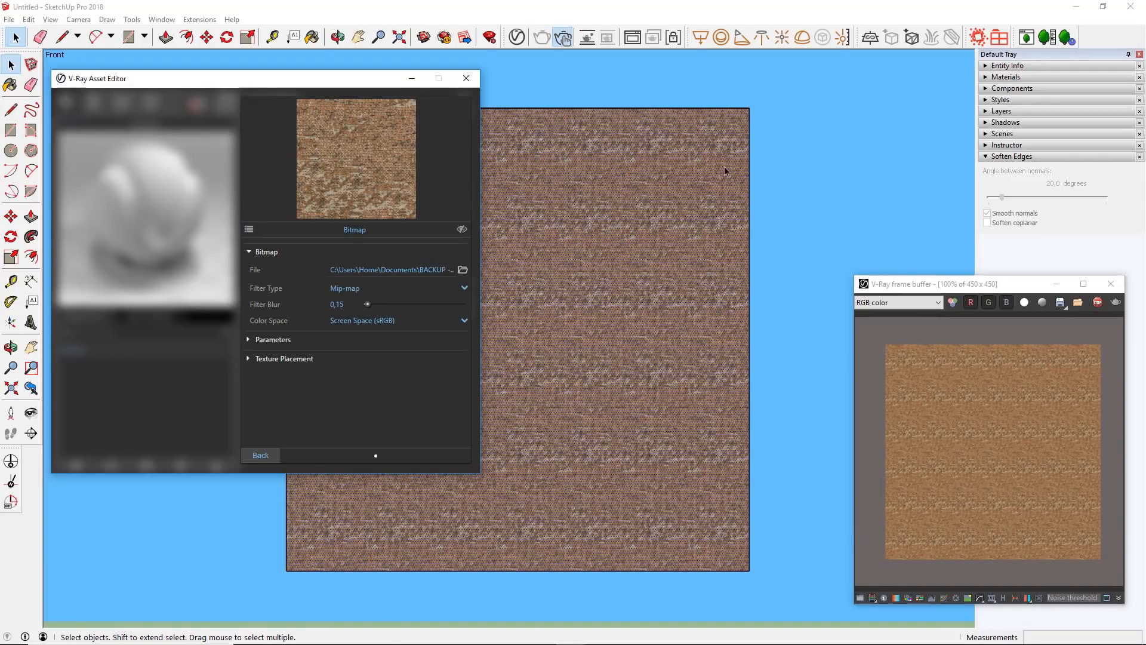
left_click(463, 229)
left_click(260, 455)
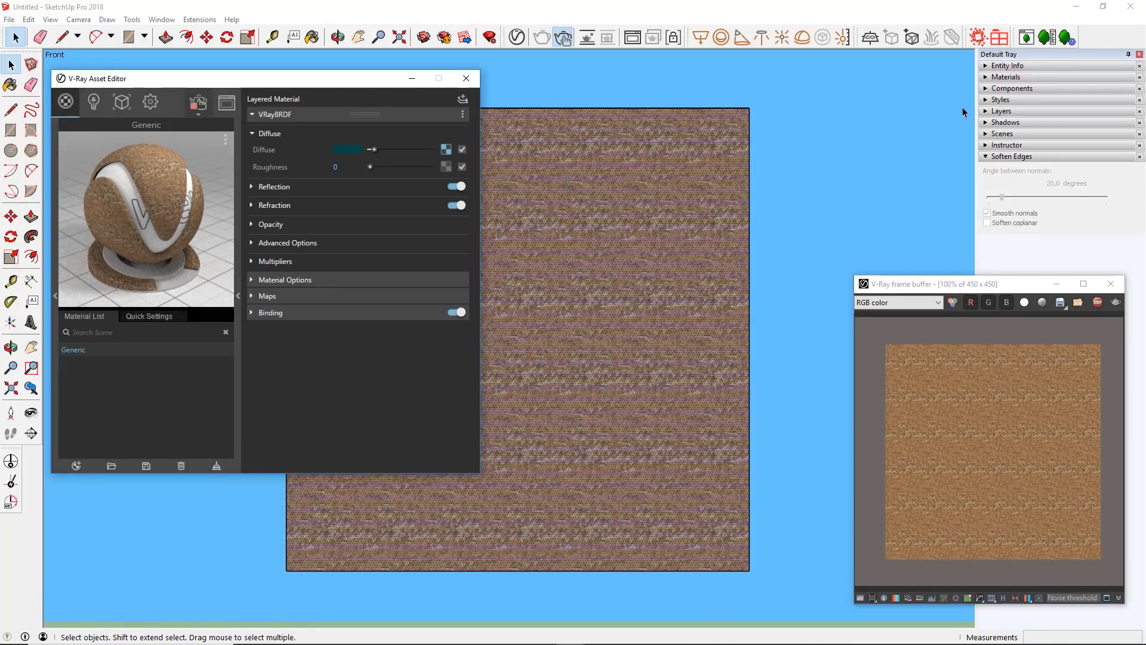
- Edit the Generic material in SketchUp's Materials settings and set its texture width to 2 m, moving the frame buffer out of the way
left_click(1032, 77)
left_click(1015, 138)
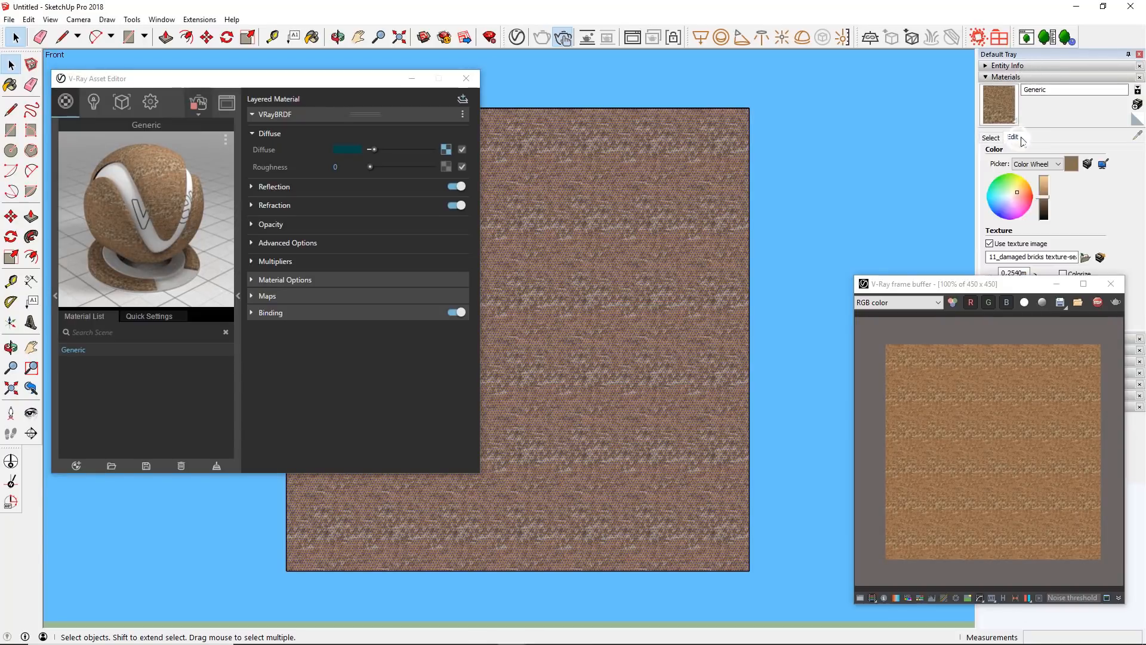
left_click(945, 291)
left_click_drag(946, 291, 770, 287)
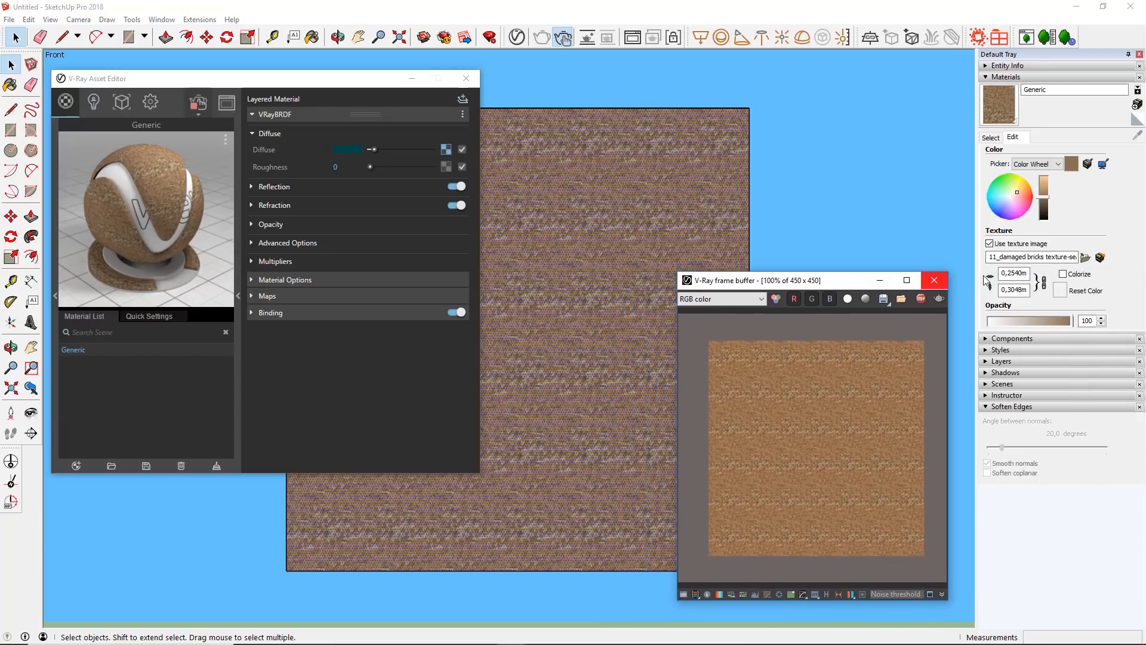
left_click(1008, 270)
type("2")
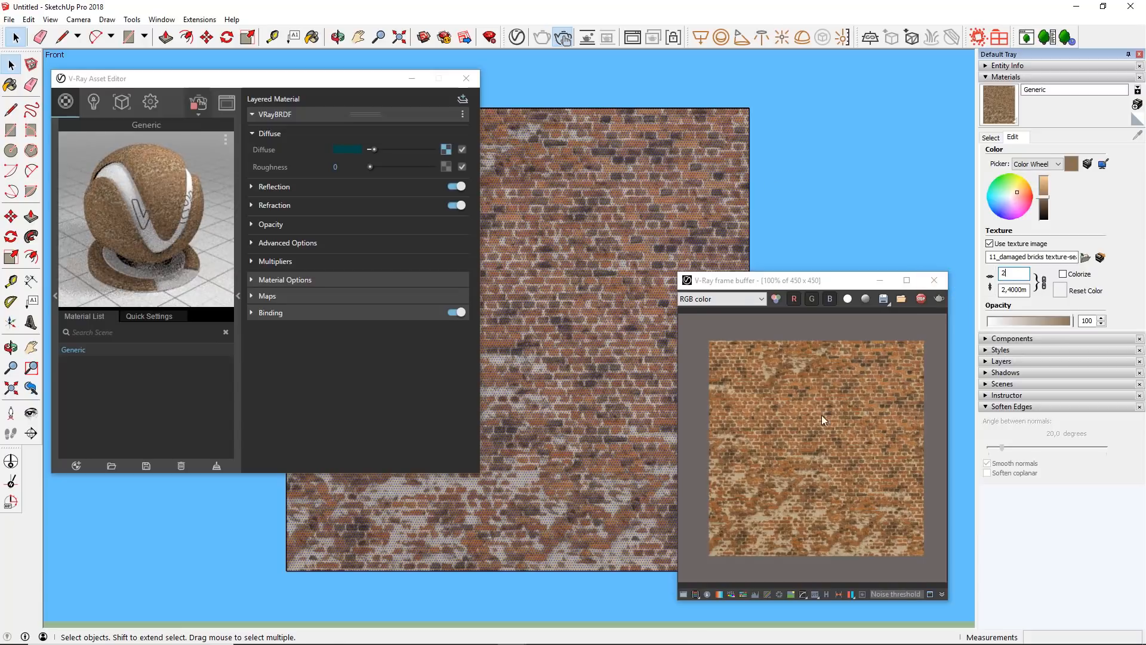
- Disable the diffuse texture to compare it with the plain colour, and enable it again
scroll(815, 507, "up", 1)
left_click(461, 149)
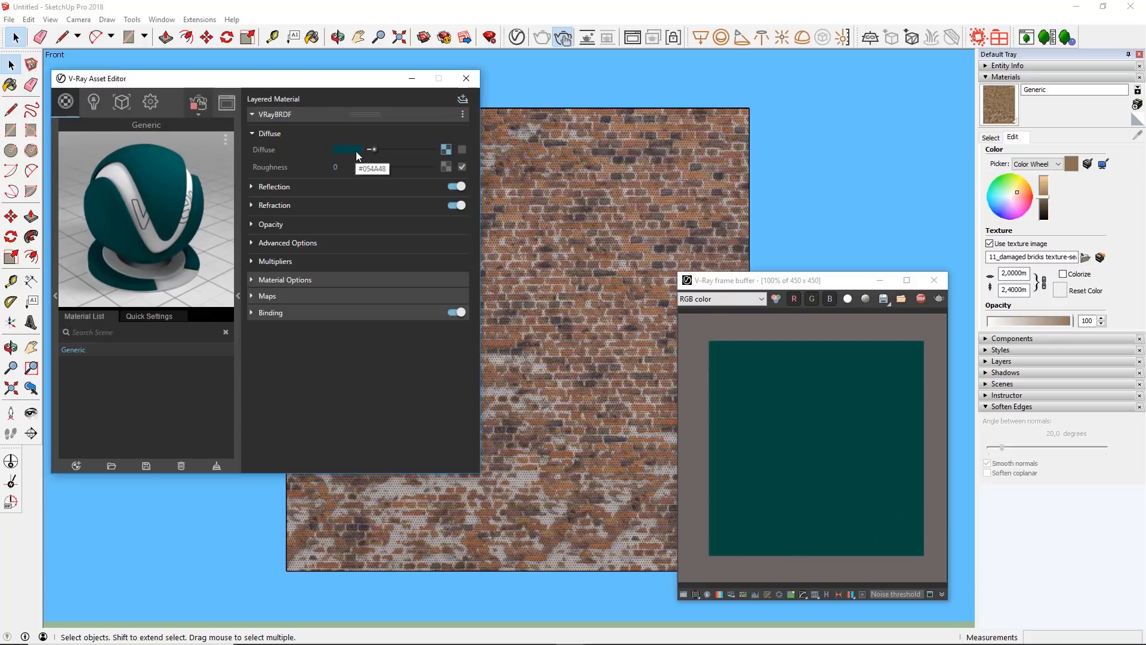
left_click(462, 149)
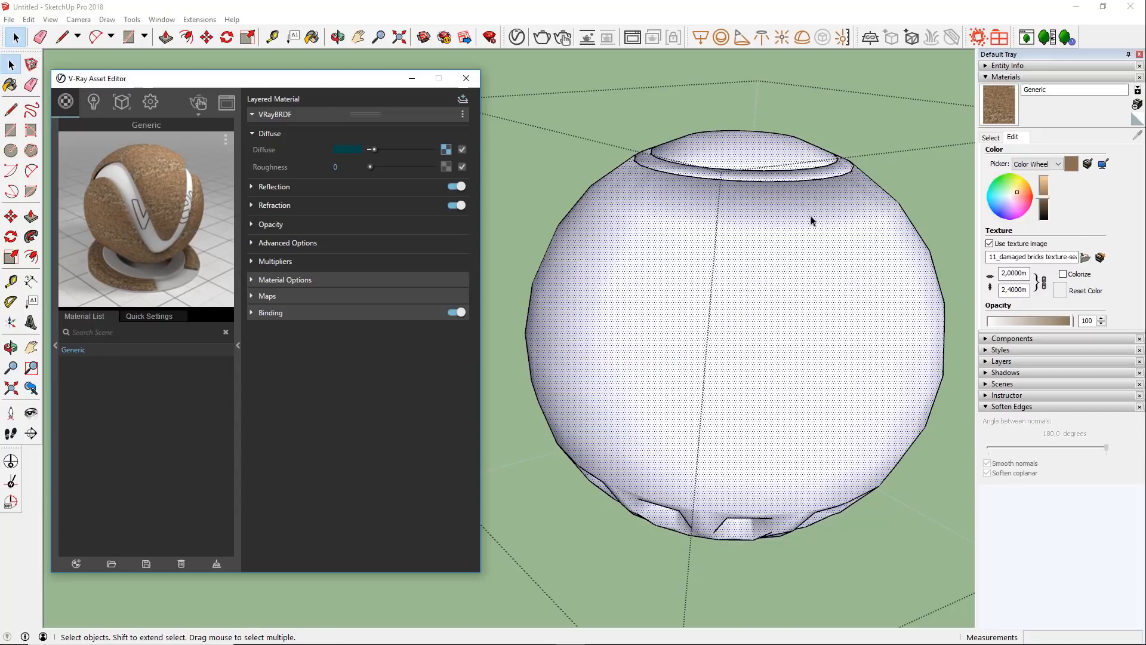
- Apply the Generic material to the selected sphere and map it with the V-Ray UV tool Spherical projection (World)
right_click(91, 350)
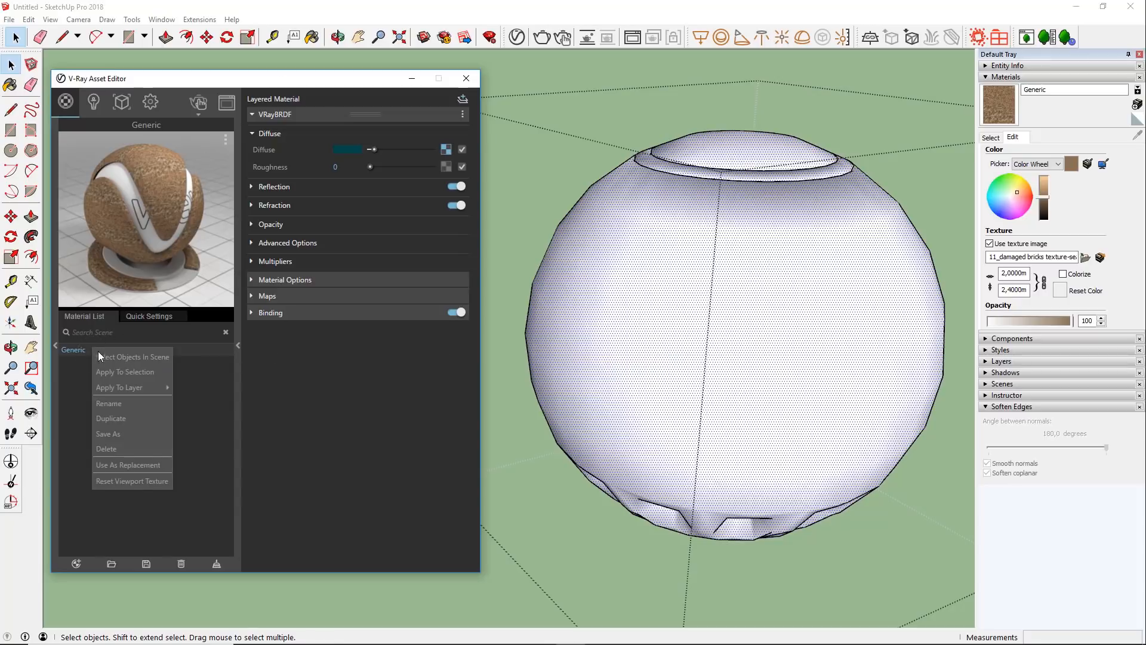
left_click(148, 374)
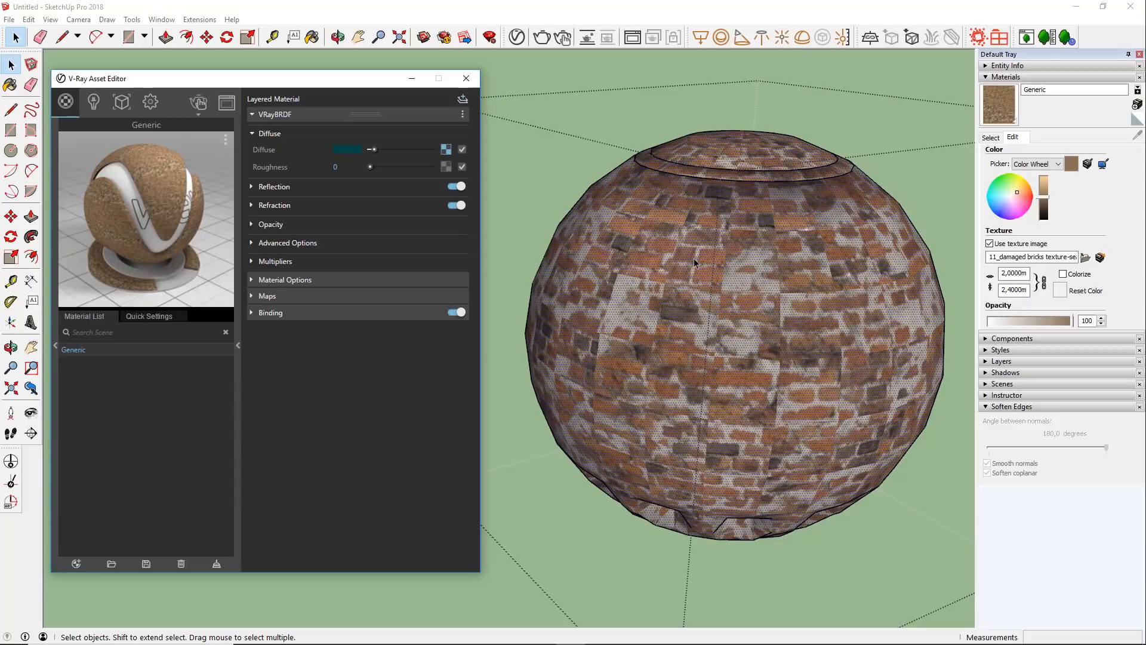
right_click(664, 267)
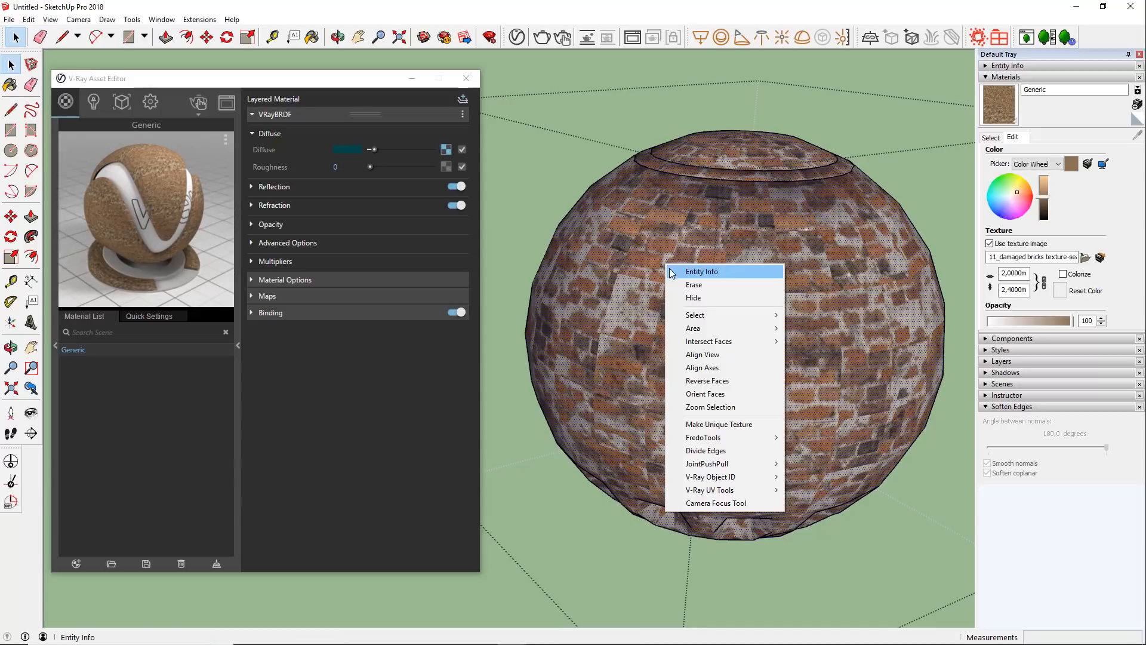
mouse_move(675, 493)
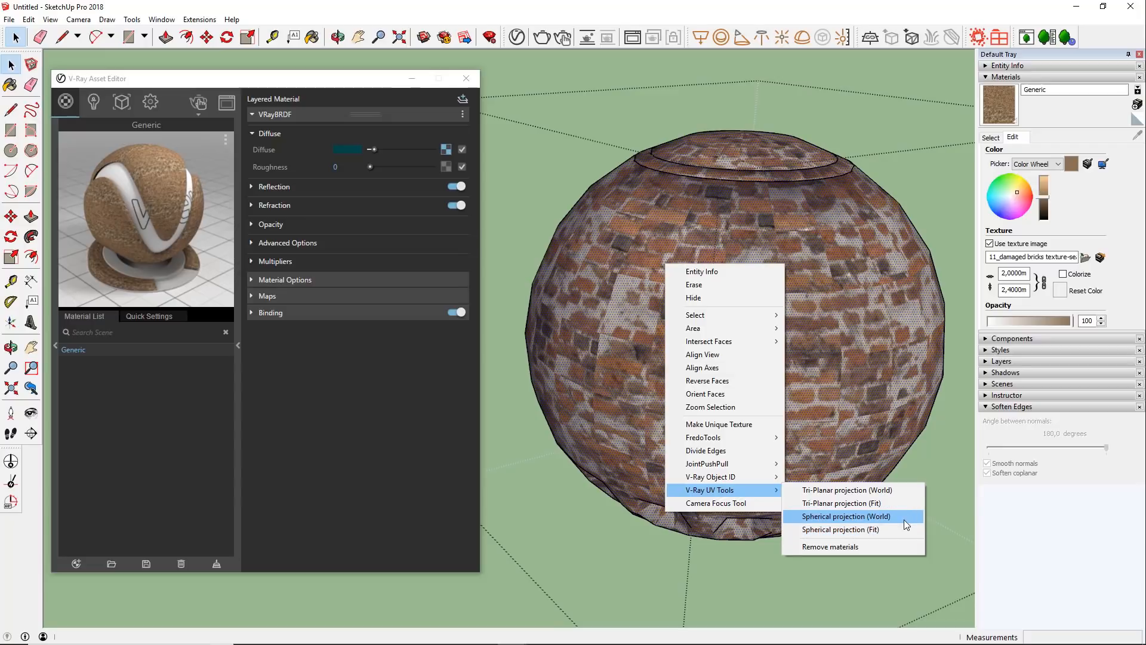
left_click(795, 518)
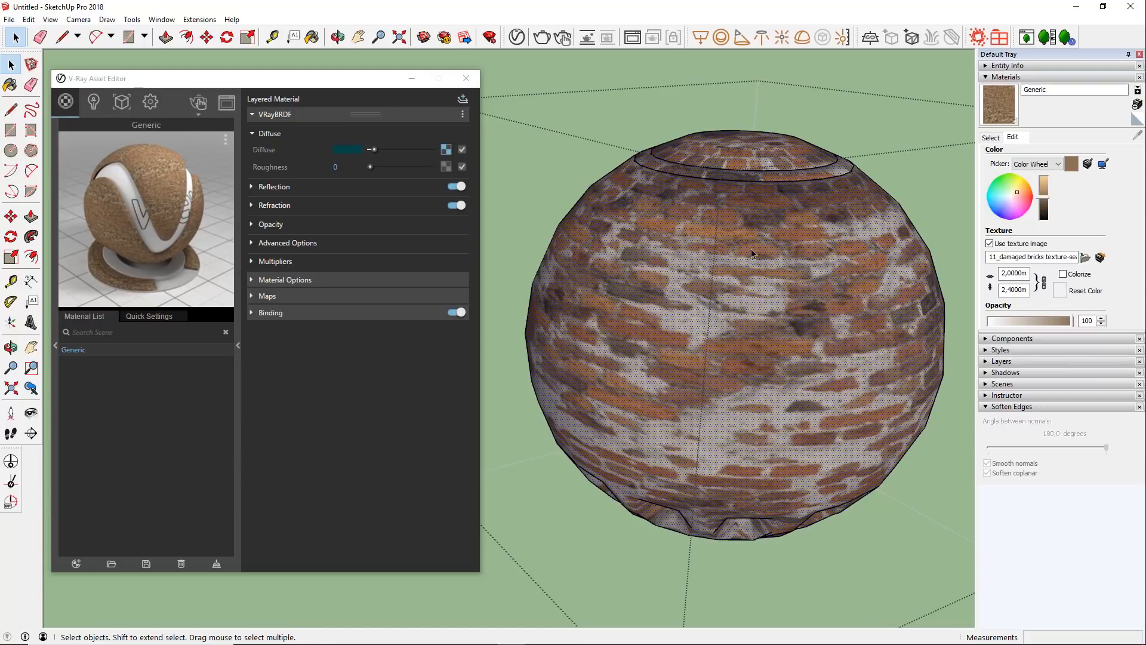
- Set the brick texture's width to 1 m and remap the sphere with Spherical projection (Fit)
double_click(1029, 274)
type("1")
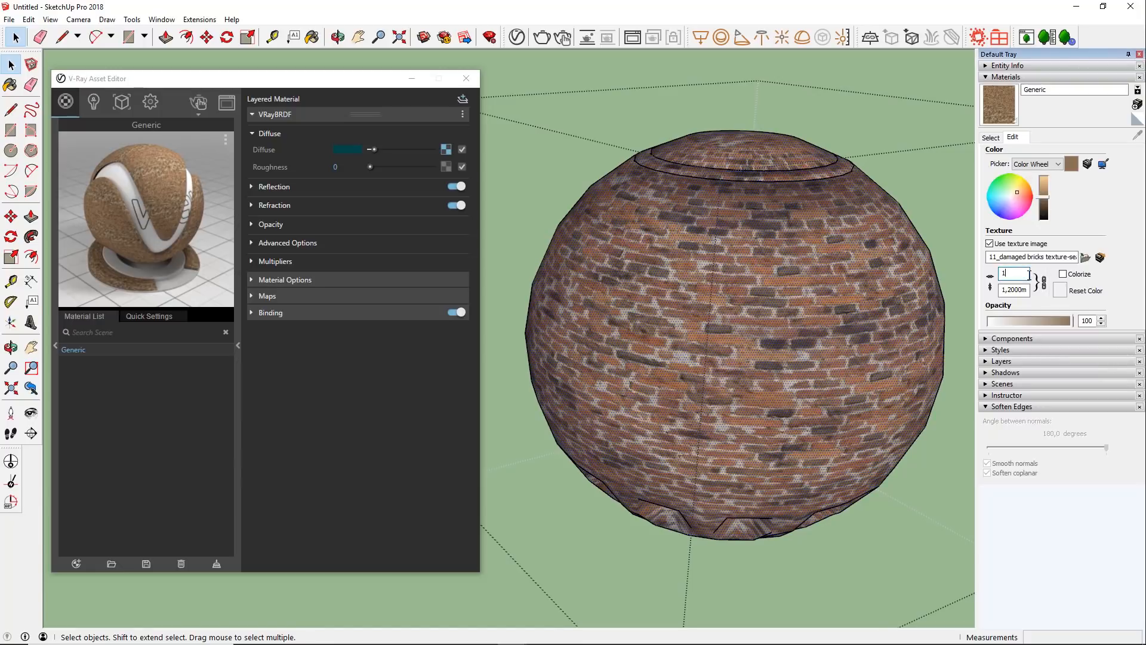
right_click(712, 211)
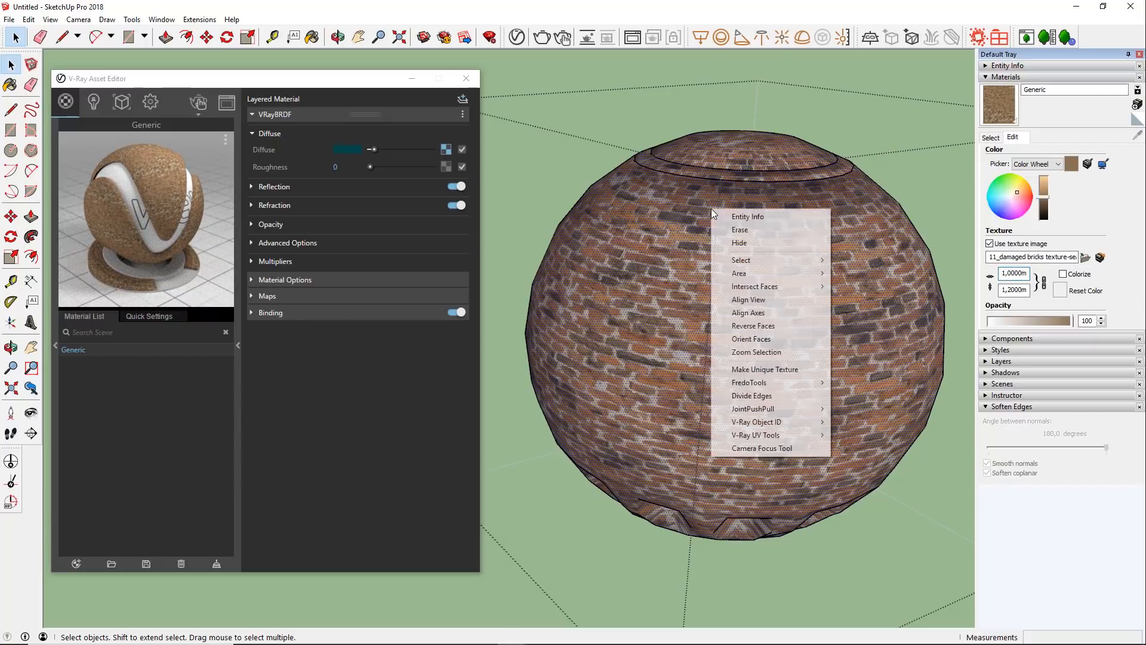
mouse_move(794, 435)
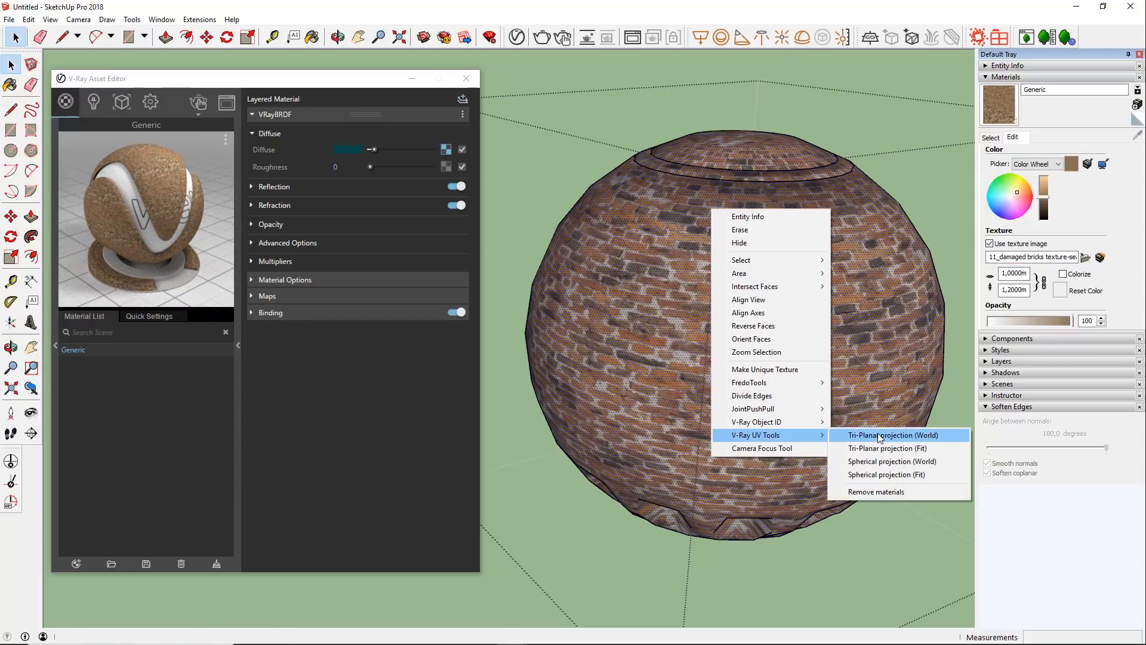
left_click(844, 475)
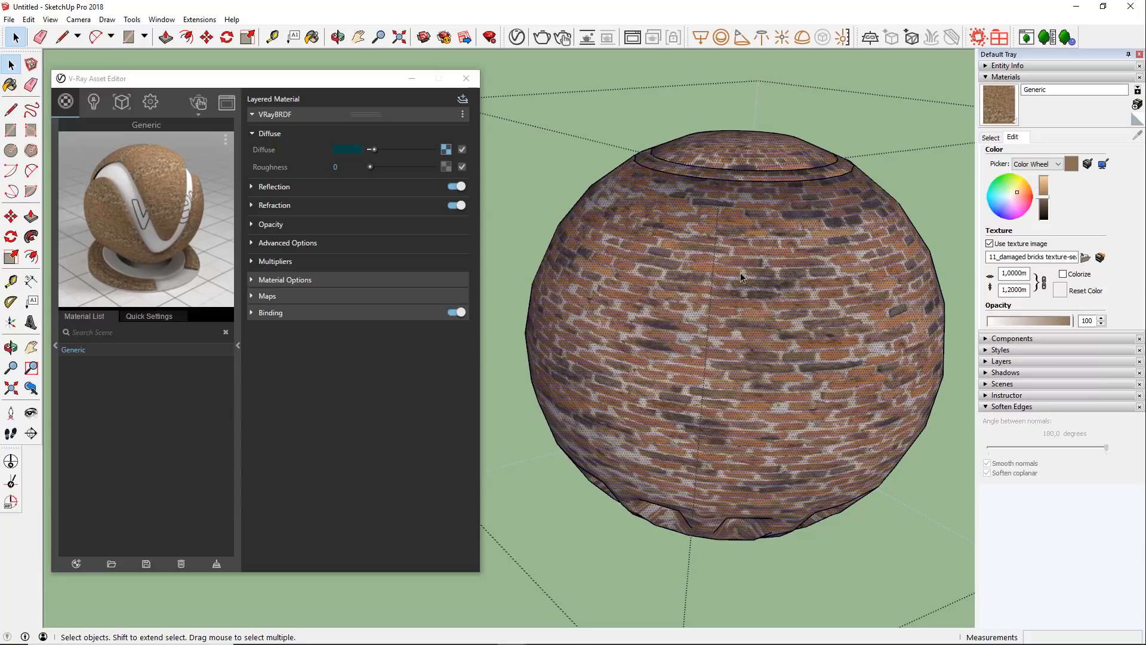
right_click(758, 229)
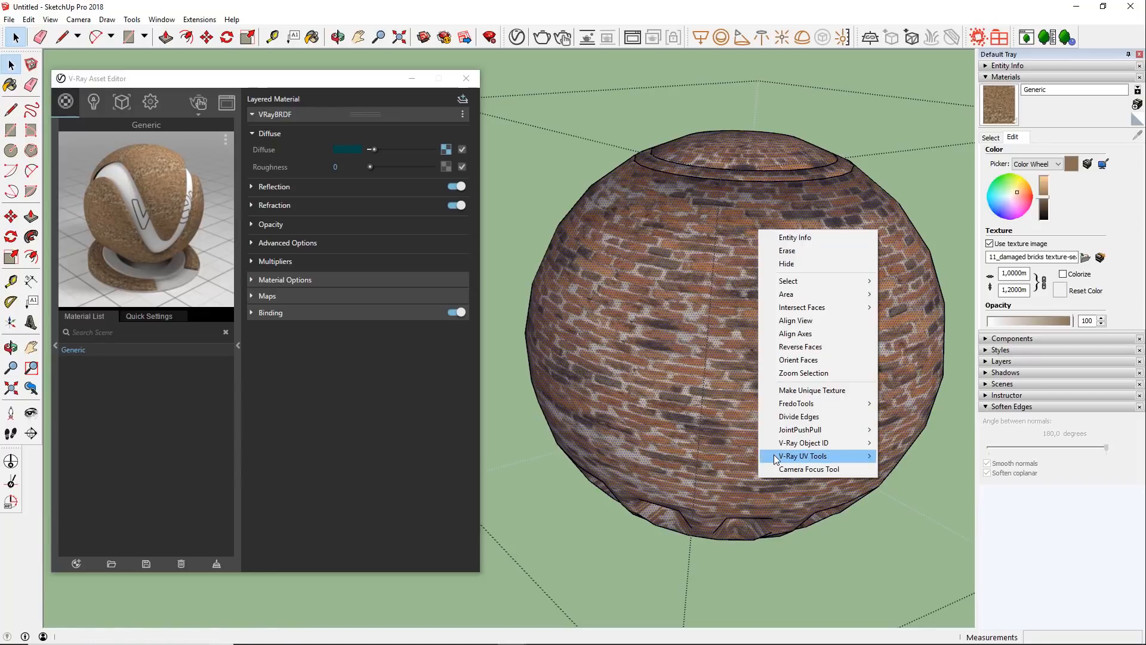
mouse_move(836, 456)
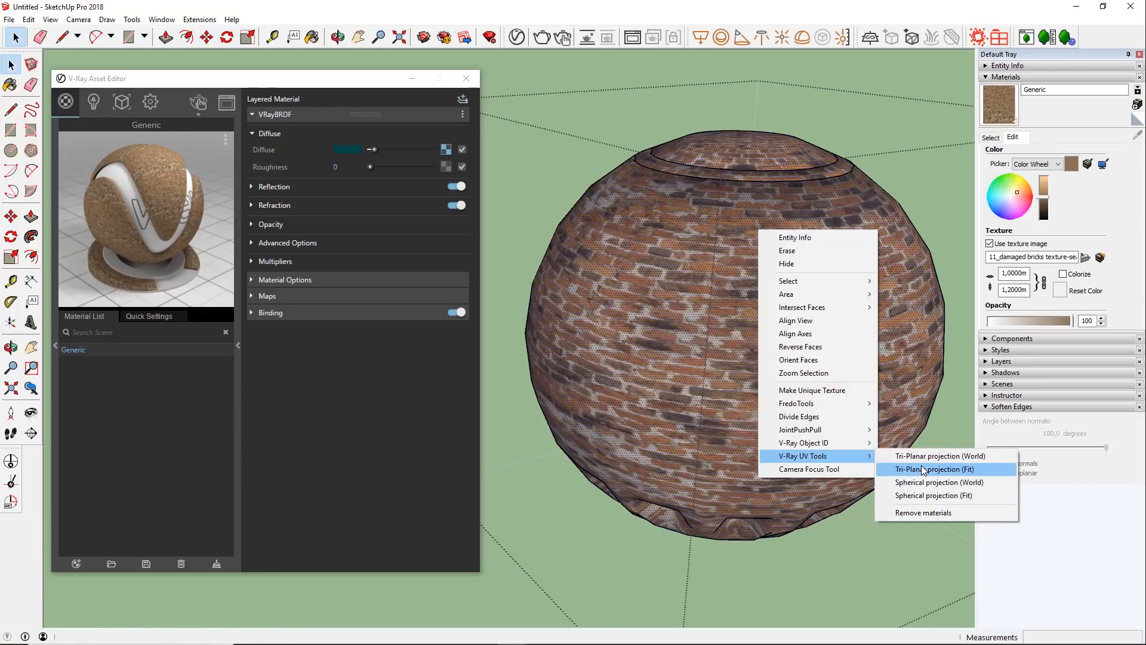
left_click(667, 332)
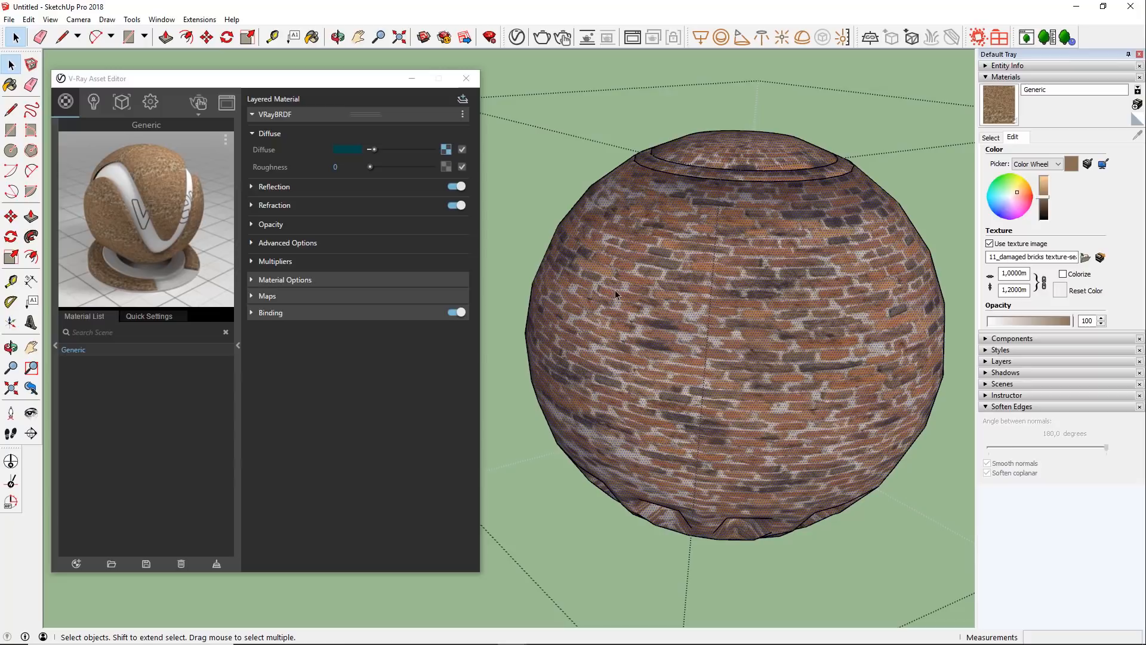
- Remove the materials from the sphere with V-Ray UV Tools
right_click(756, 282)
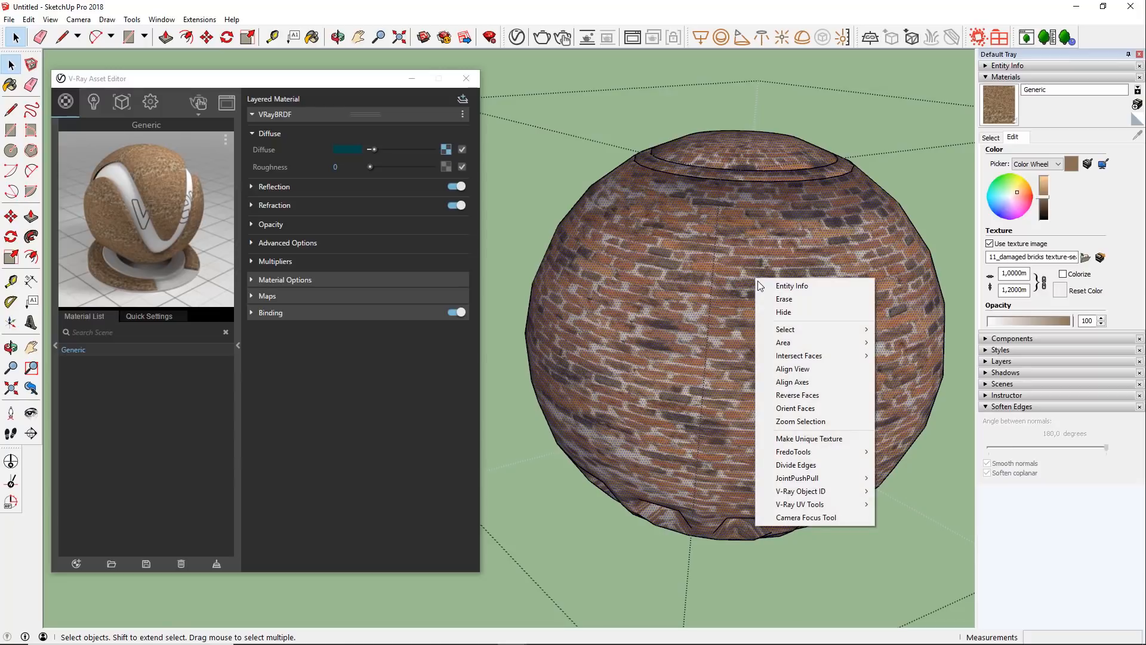
mouse_move(787, 506)
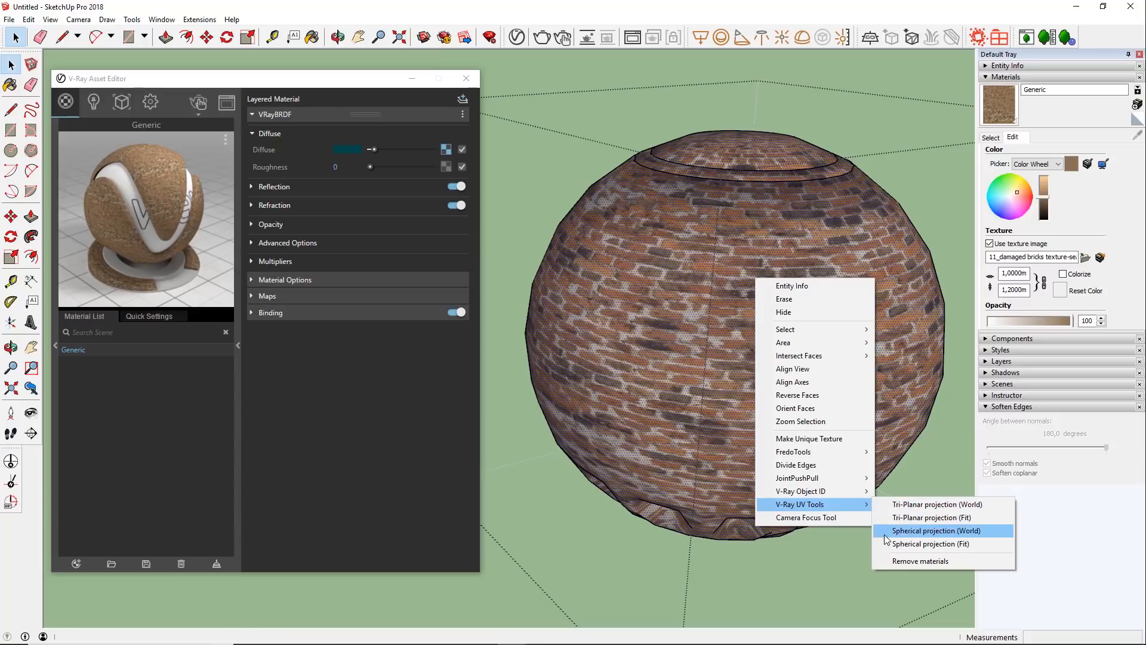
left_click(919, 561)
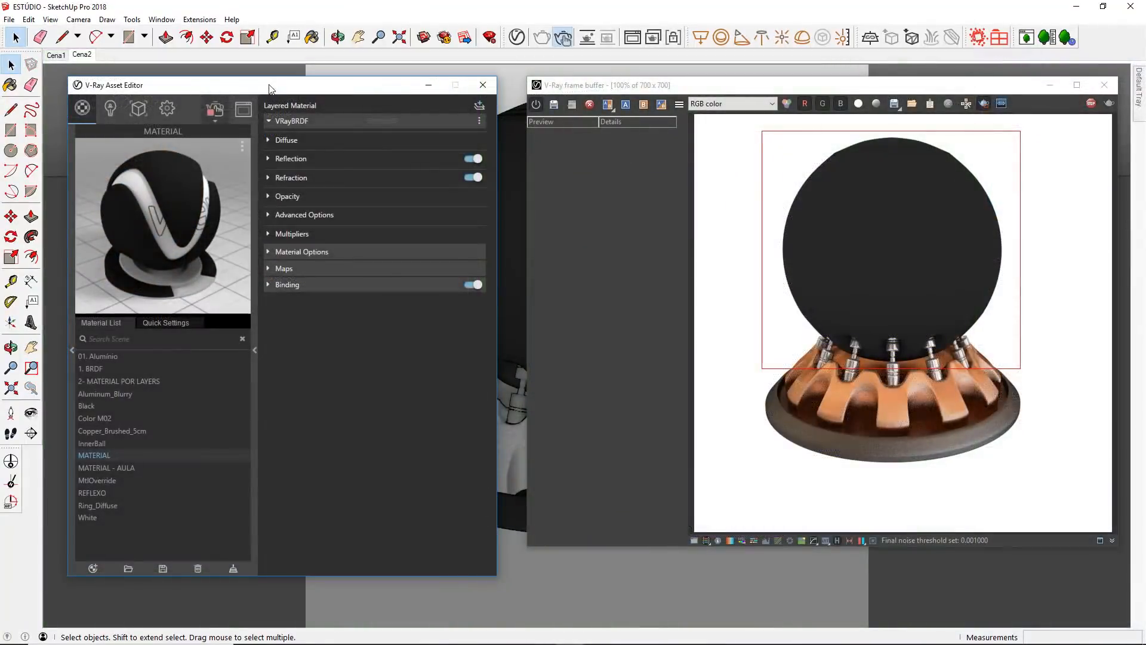
- Expand the Reflection settings of MATERIAL, try white and dark grey as its reflection colour, and leave it at white
left_click(267, 159)
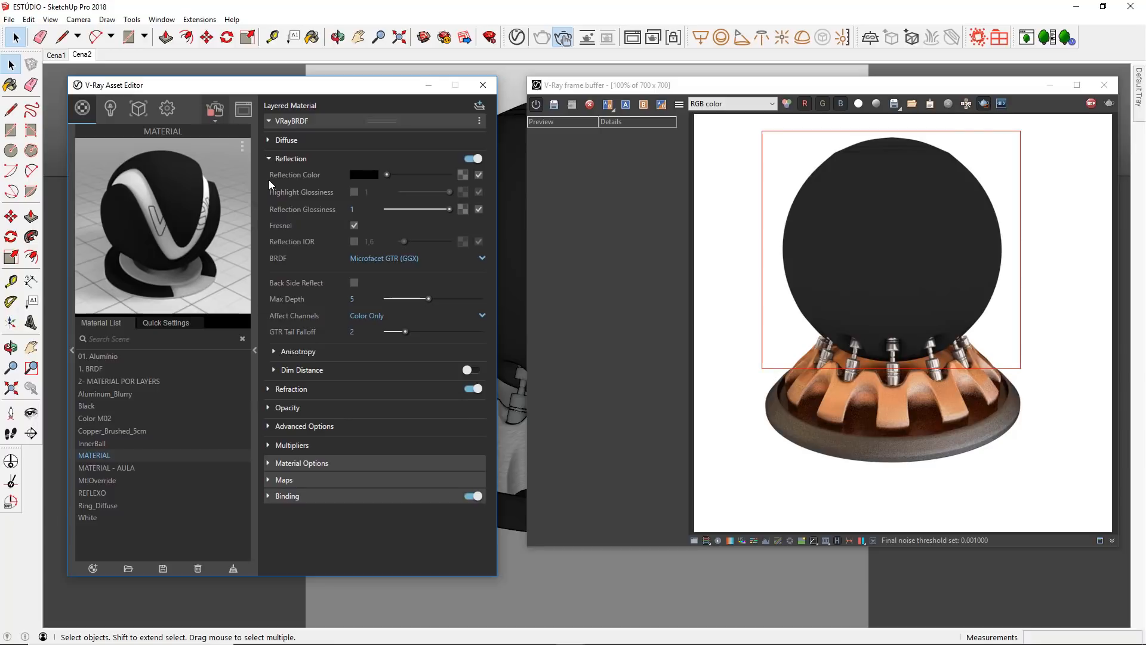
left_click_drag(386, 176, 453, 175)
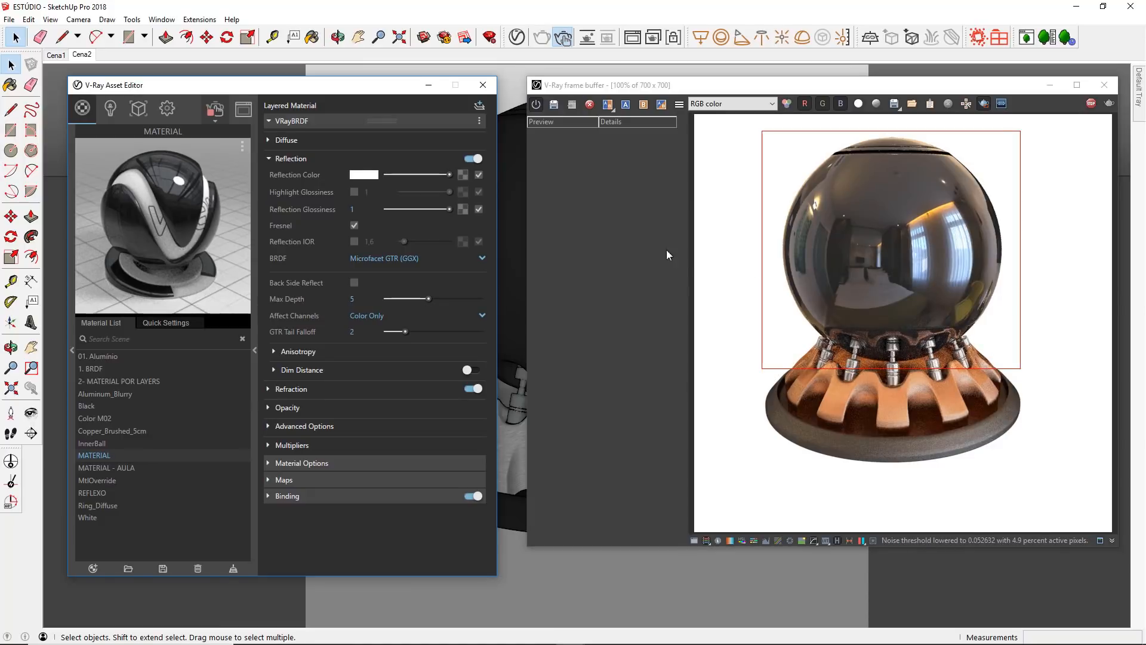
left_click_drag(450, 174, 395, 170)
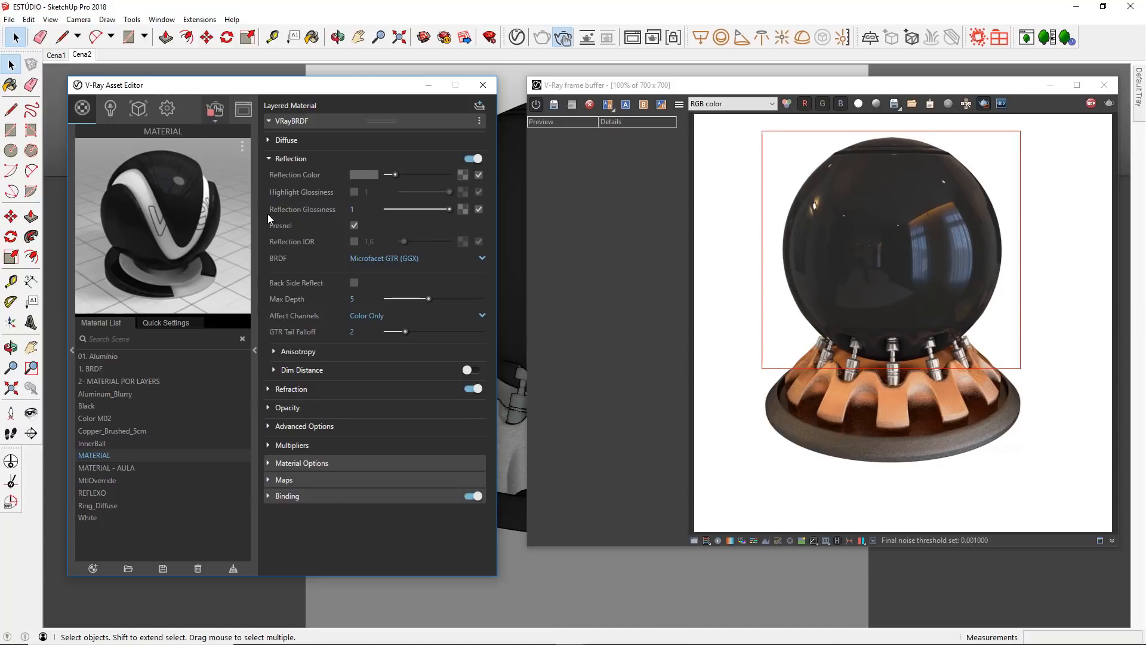
left_click_drag(393, 174, 457, 174)
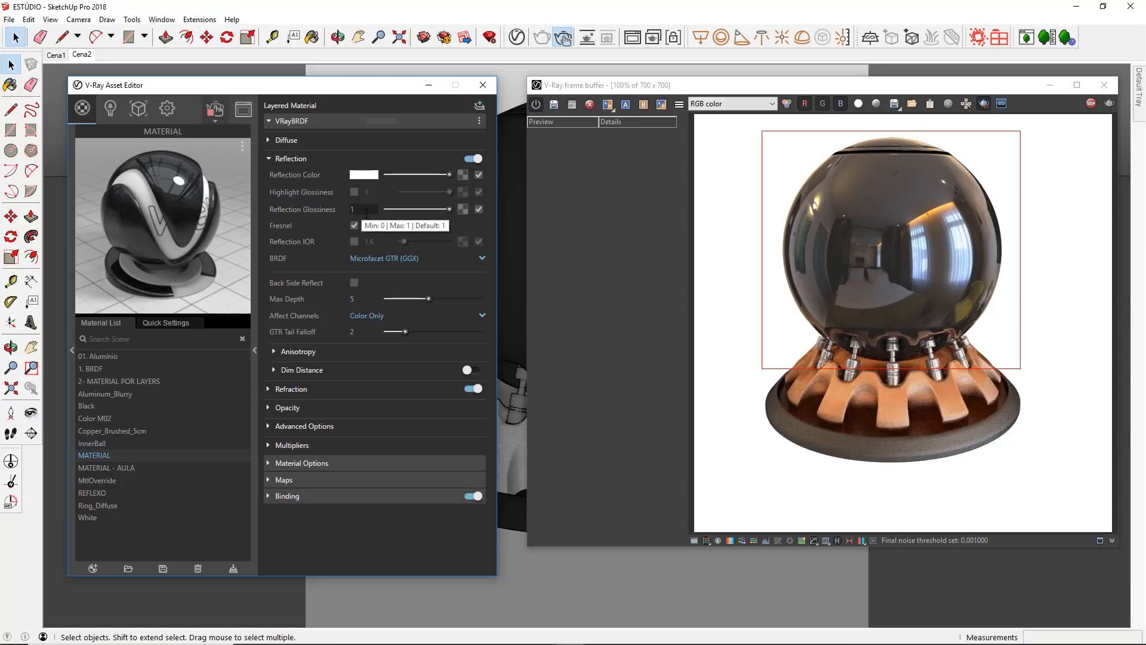
- Examine the room's reflection on the ball up close in the frame buffer and return to the full render view
left_click(947, 275)
scroll(948, 276, "up", 1)
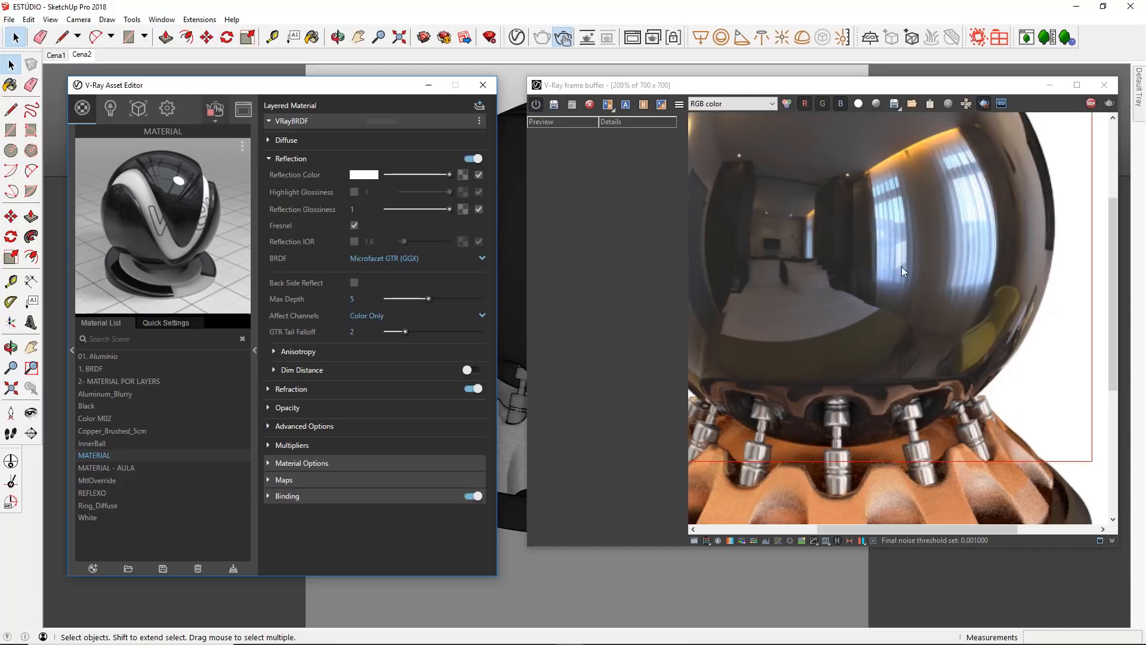
middle_click_drag(887, 273, 990, 328)
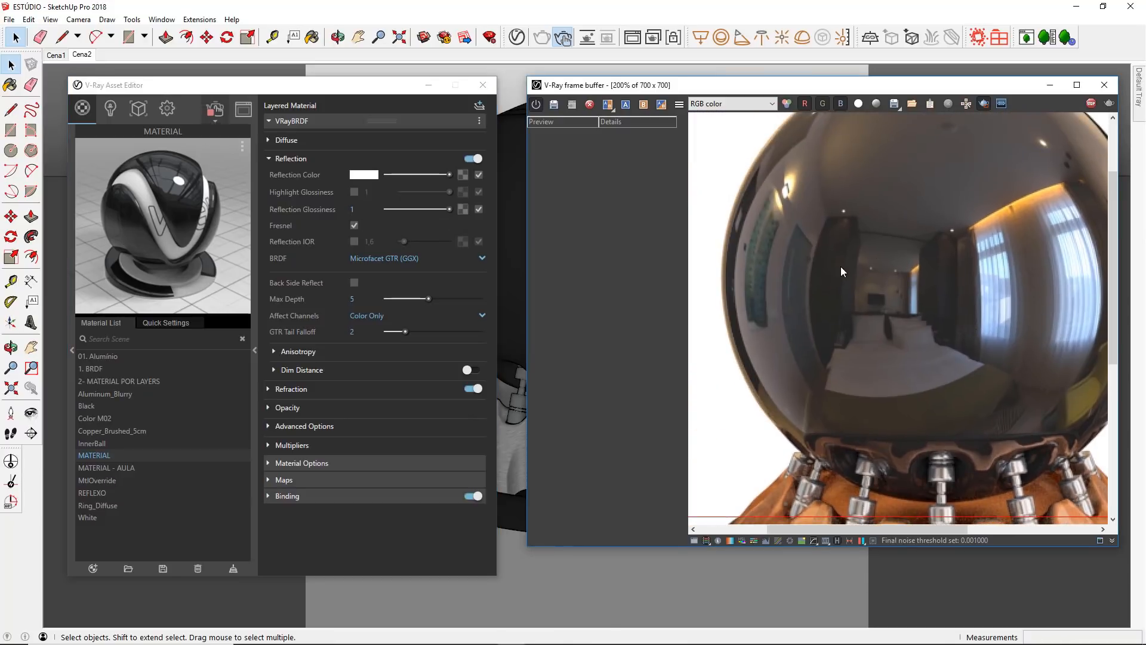
scroll(842, 264, "down", 1)
scroll(895, 289, "up", 1)
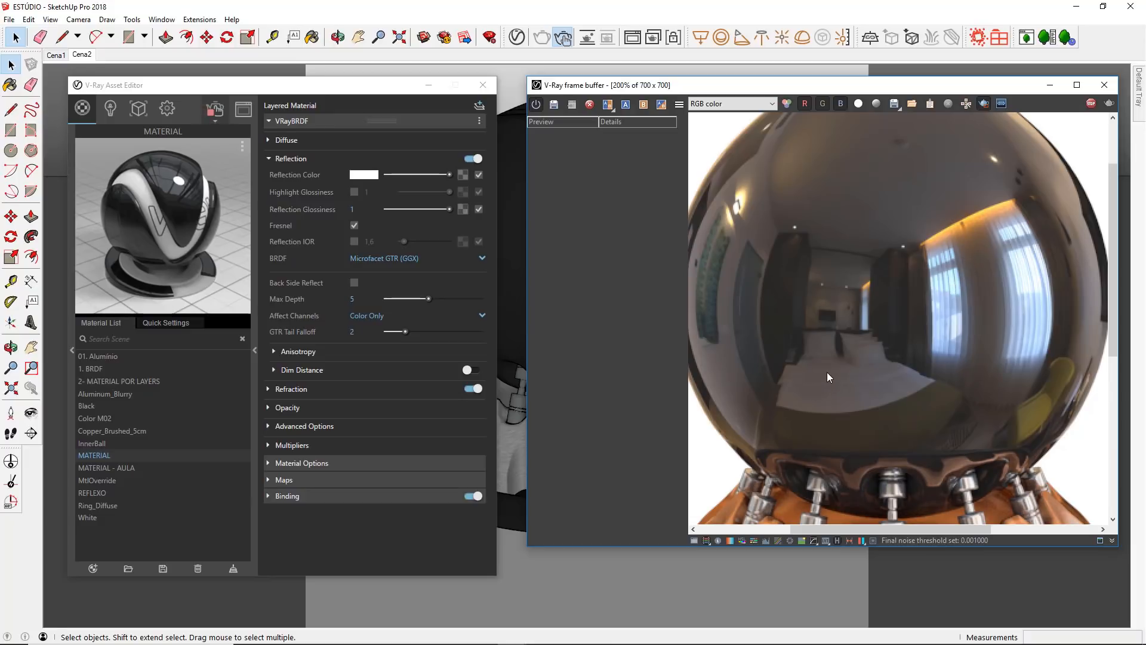
double_click(826, 340)
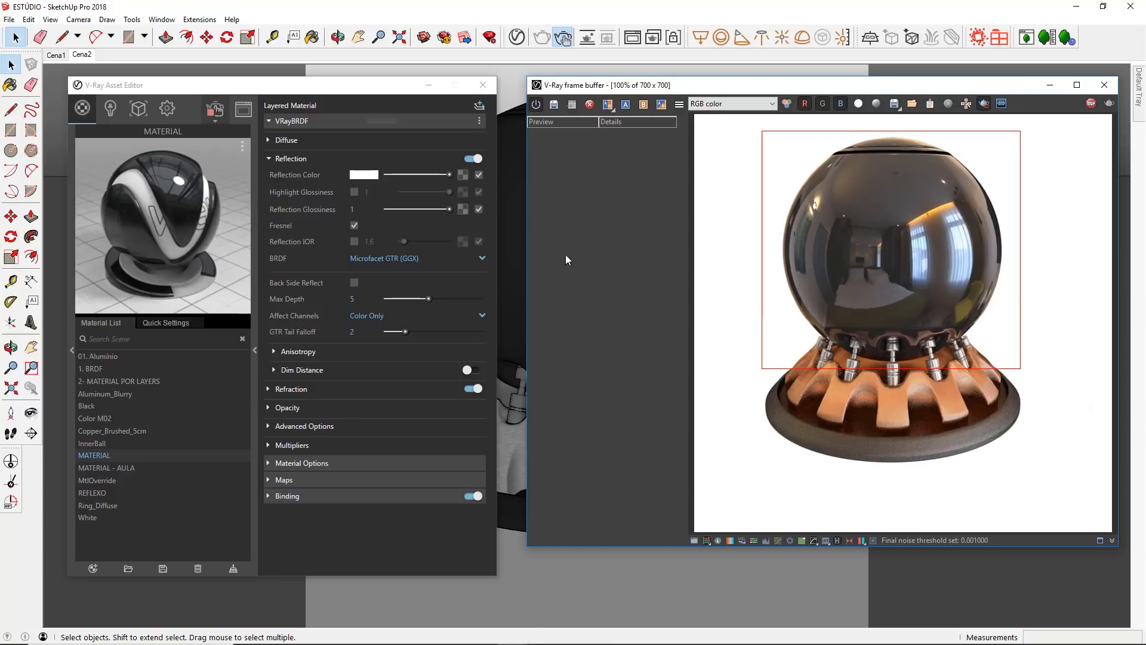
- Try a Reflection Glossiness of 0.75 on MATERIAL and compare the ball's reflections with those at 1
left_click_drag(448, 209, 434, 208)
scroll(875, 288, "up", 1)
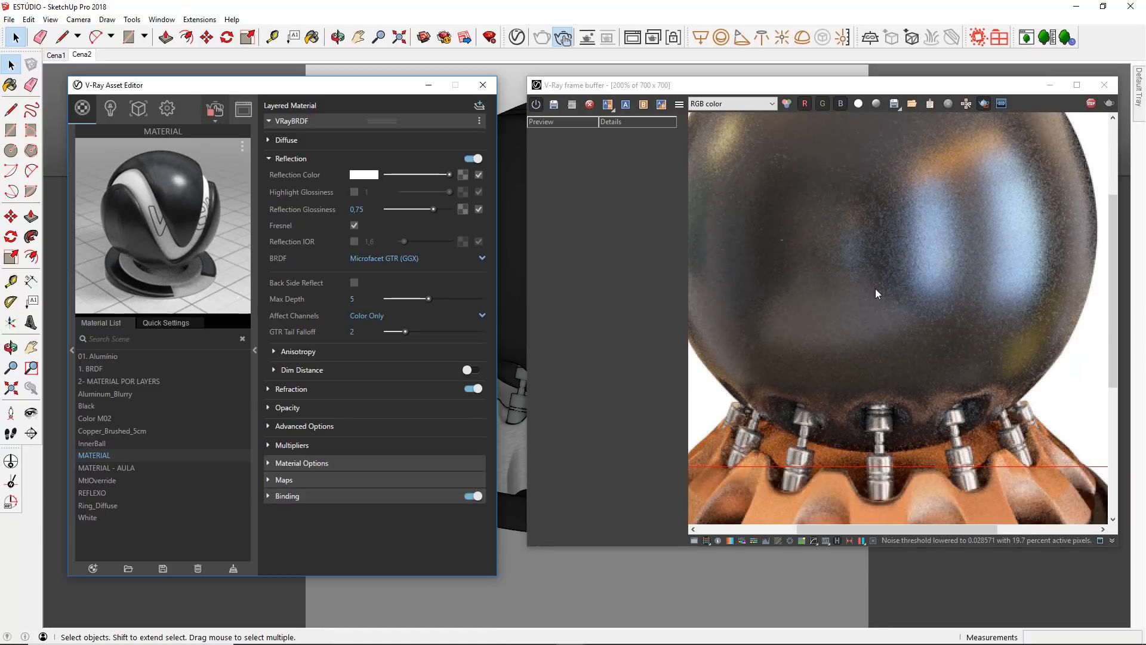
middle_click_drag(897, 295, 911, 340)
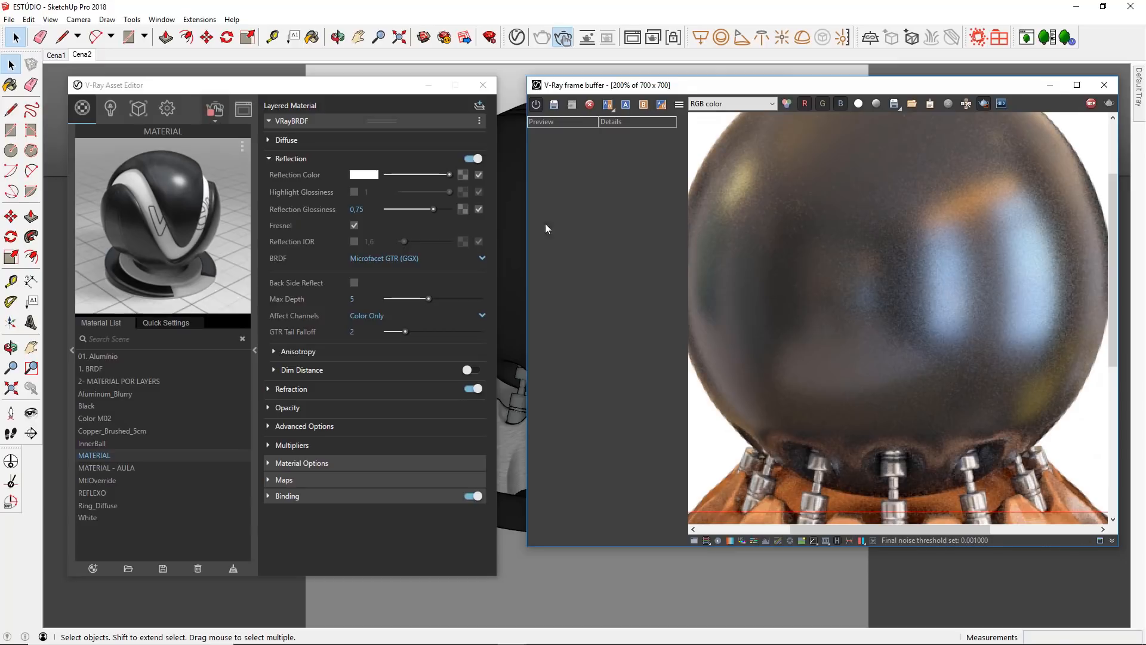
left_click_drag(433, 209, 452, 210)
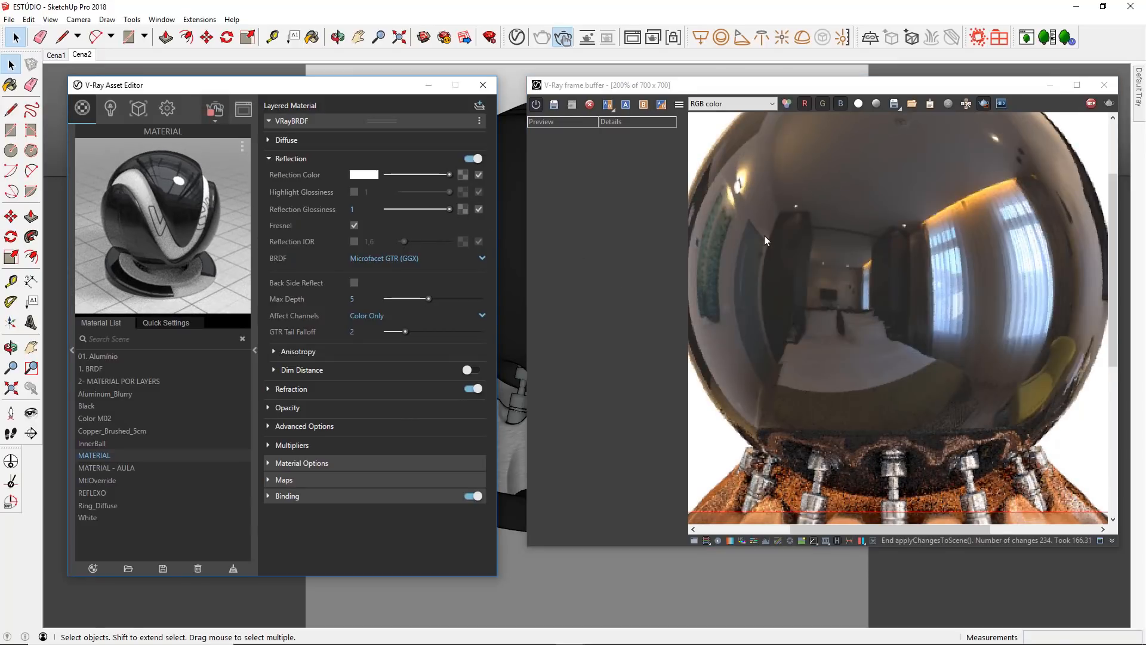
left_click_drag(450, 208, 434, 207)
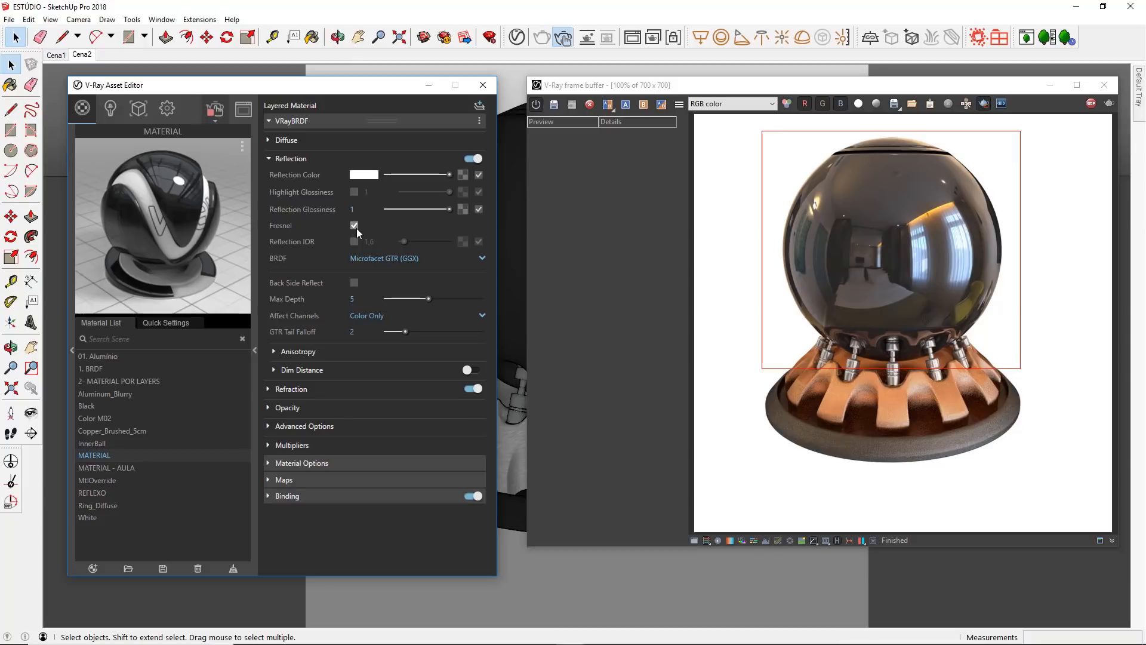
- Turn off Fresnel for MATERIAL's reflection and try light grey levels for the reflection colour
left_click(354, 225)
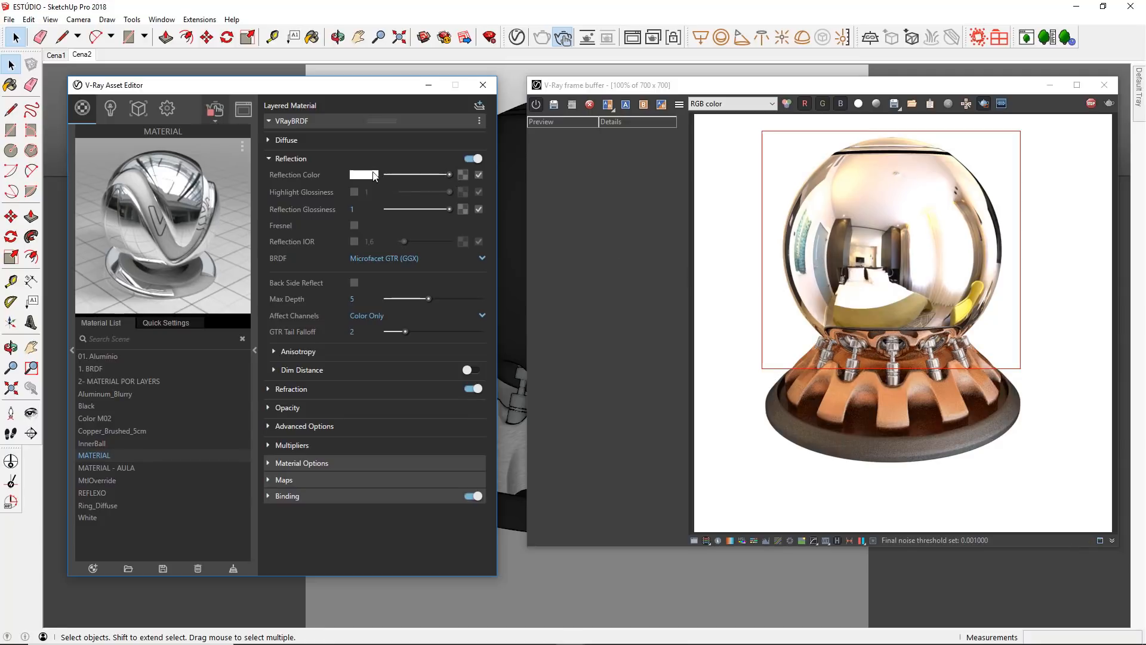
left_click_drag(448, 174, 417, 176)
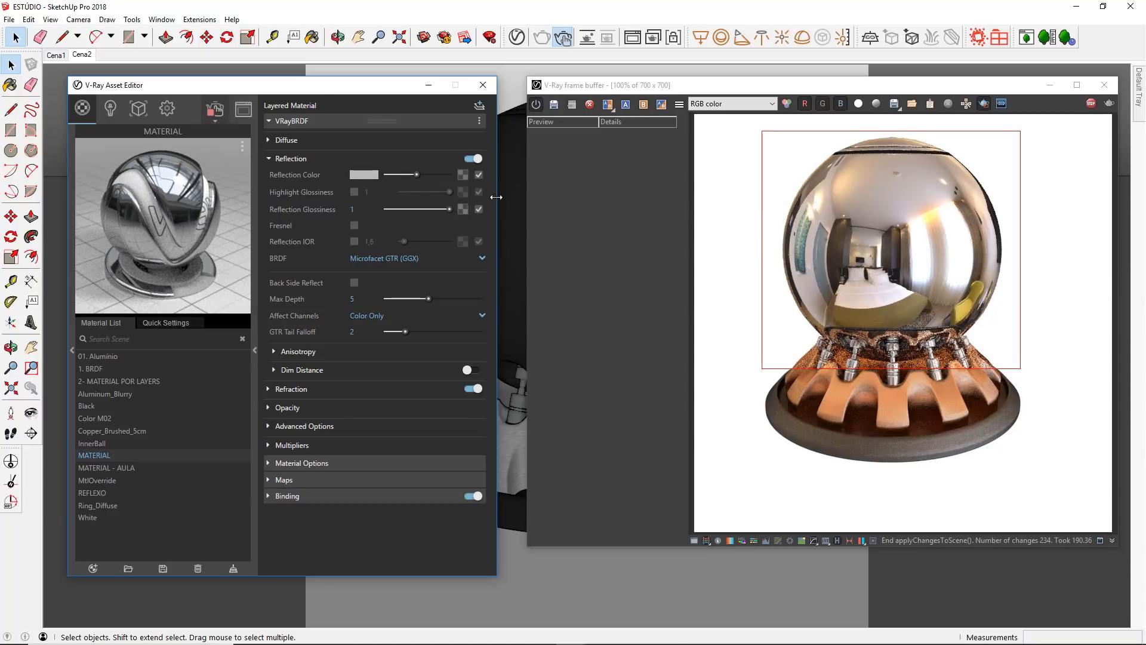
left_click_drag(417, 175, 421, 175)
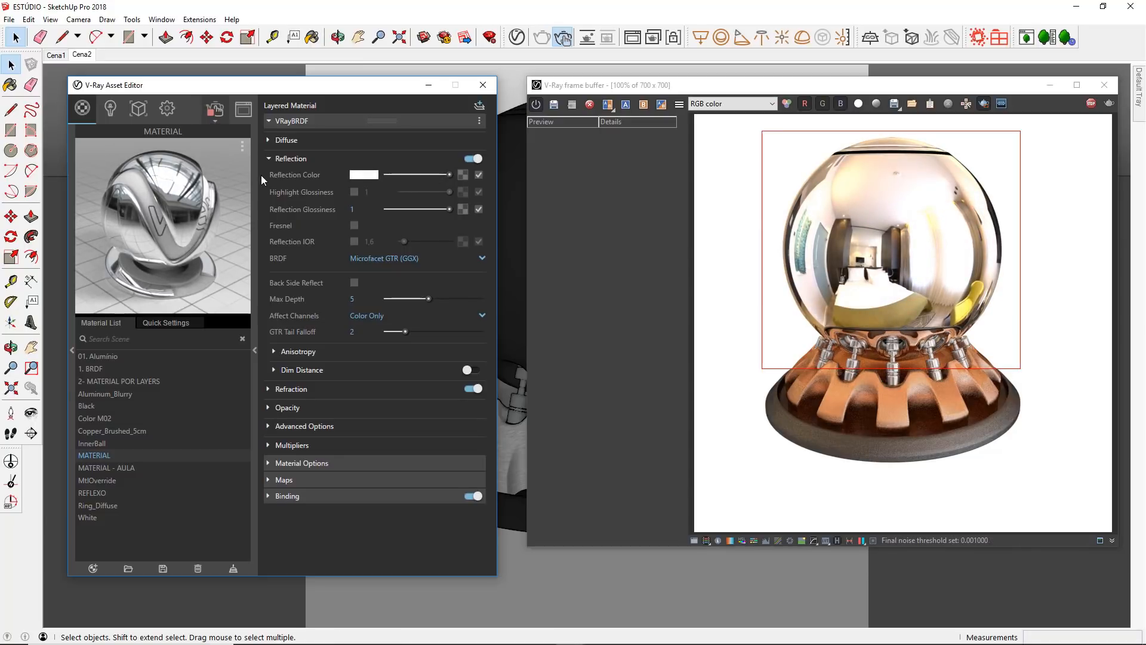
- Try a tinted reflection colour on MATERIAL while Fresnel is off
left_click(364, 175)
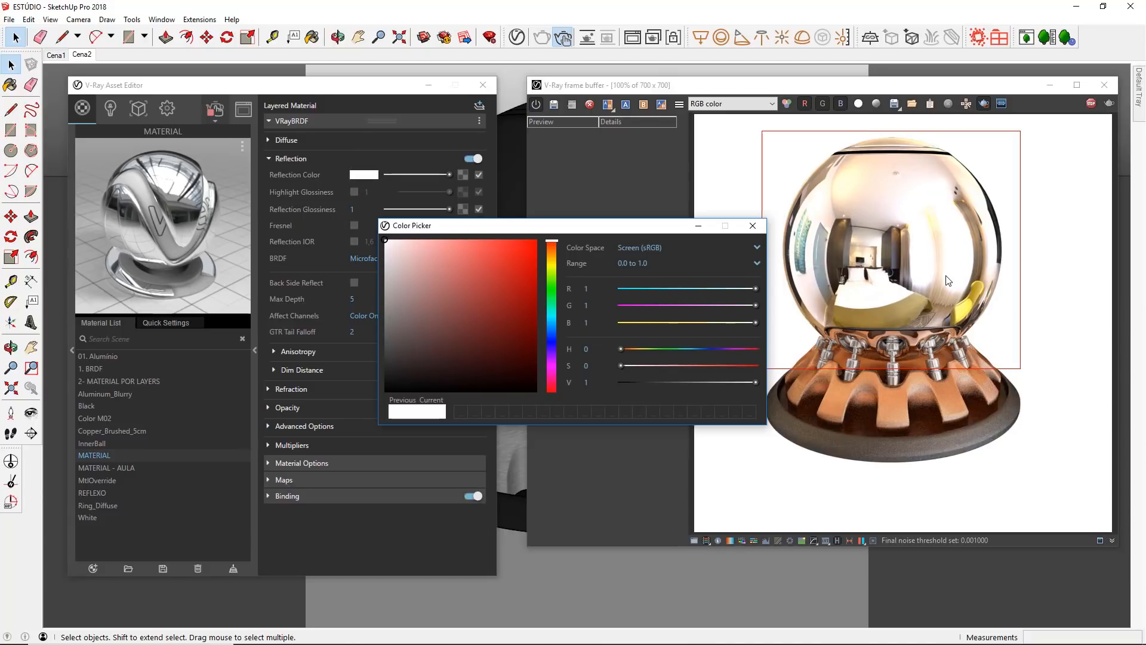
left_click(553, 250)
left_click(440, 255)
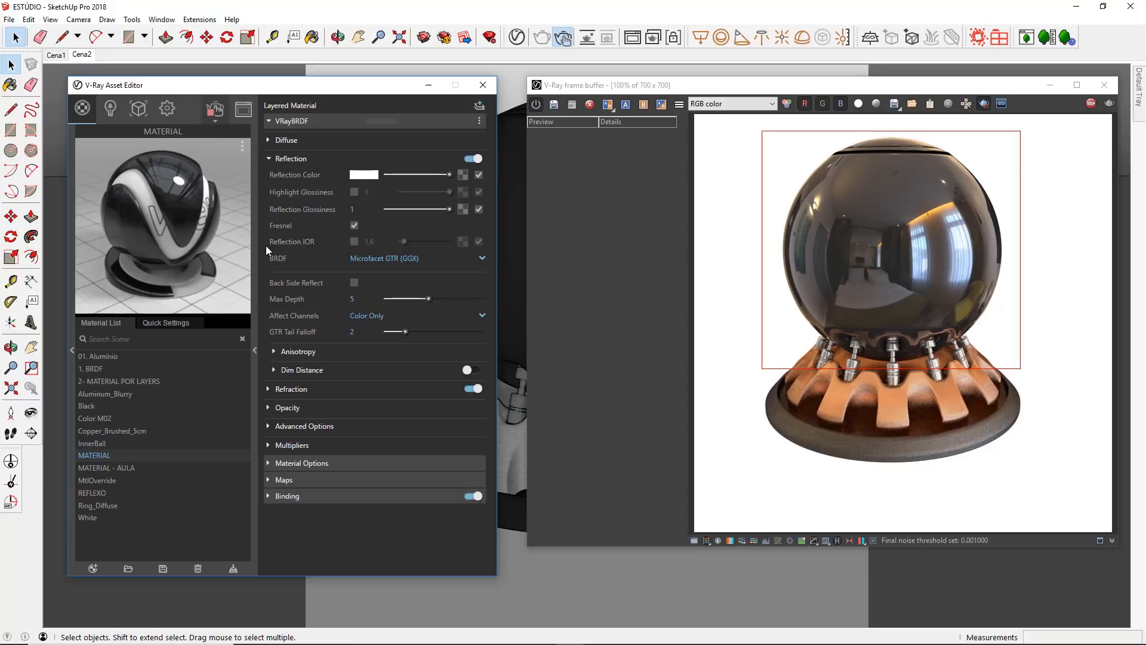
- Enable the custom Reflection IOR for MATERIAL and try a value of 3
left_click(354, 242)
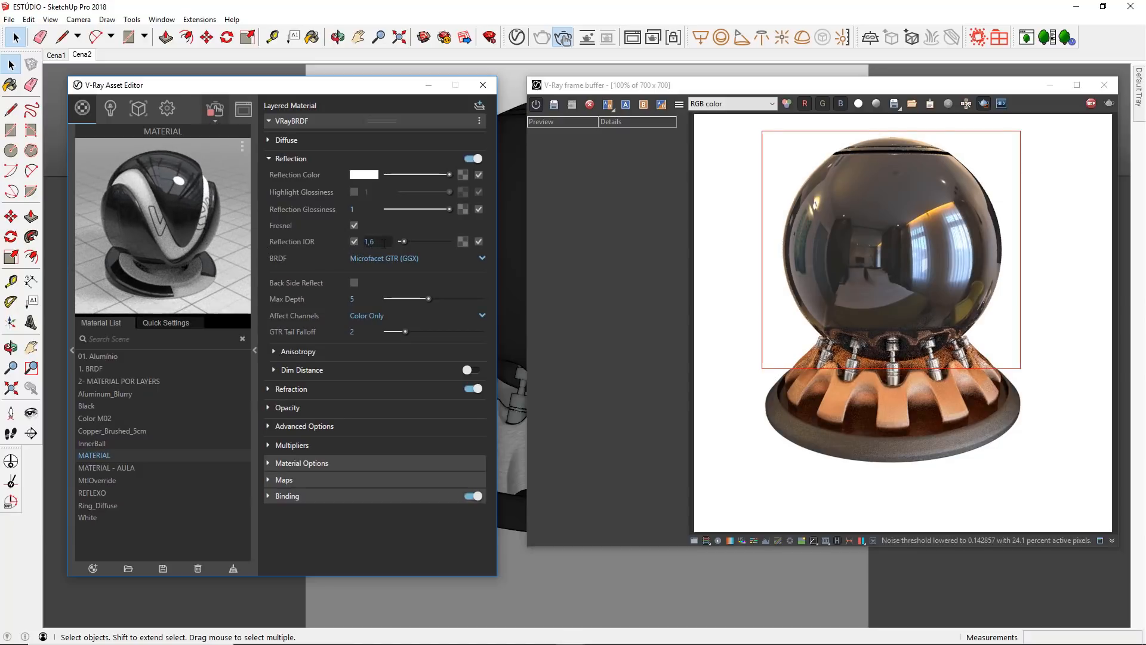
double_click(363, 243)
type("1,6")
key("ctrl+a")
left_click_drag(380, 242, 366, 243)
type("3")
key("Return")
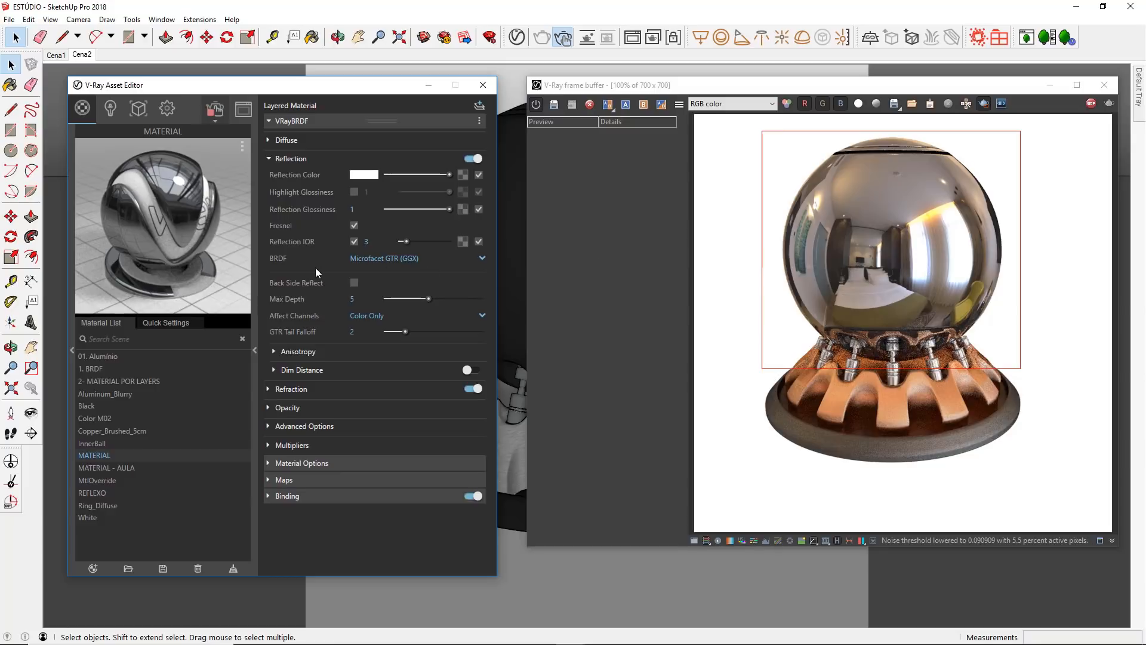
double_click(366, 241)
key("Return")
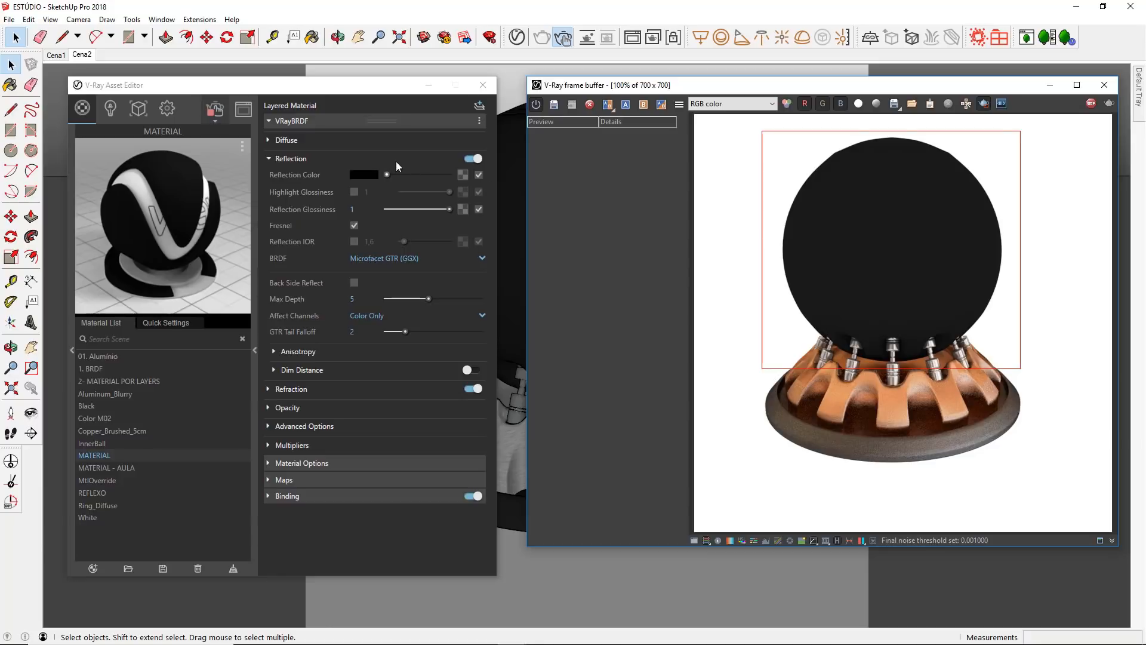
- Check MATERIAL's diffuse colour in the colour picker and raise its reflection colour to white
left_click(328, 140)
left_click(353, 154)
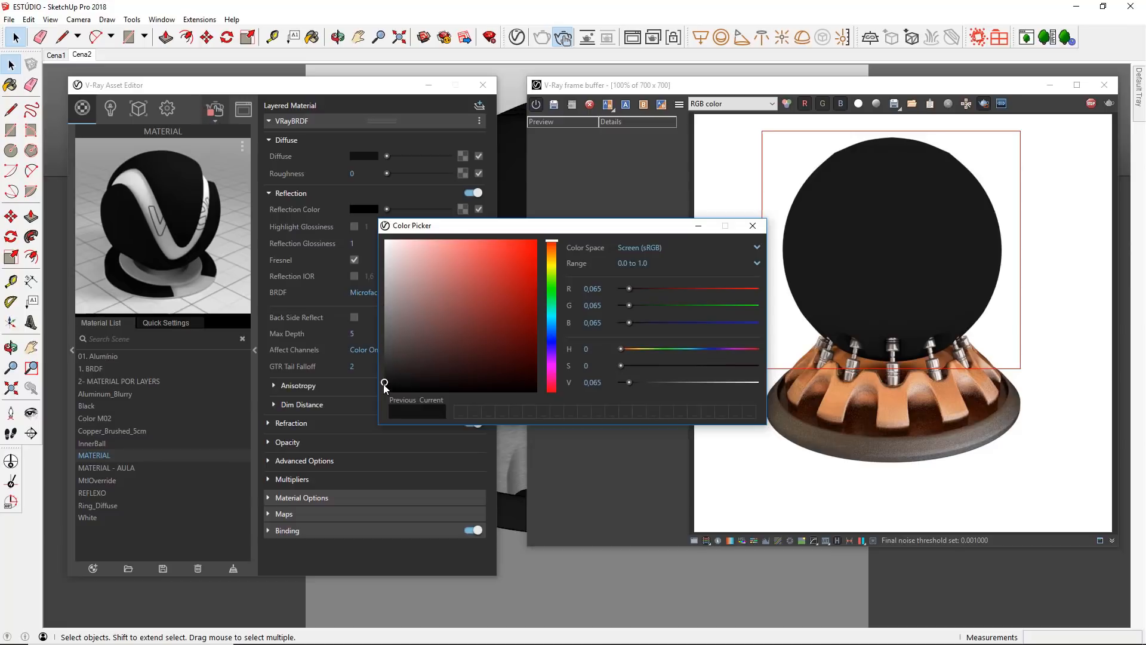
left_click(752, 225)
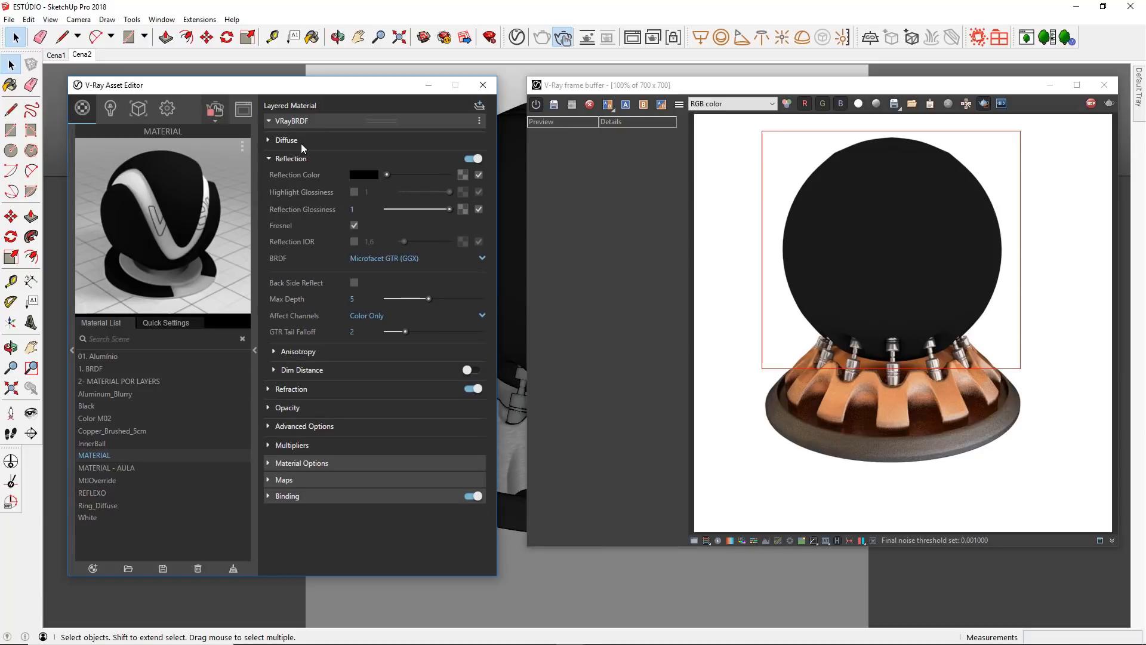
left_click_drag(387, 174, 450, 177)
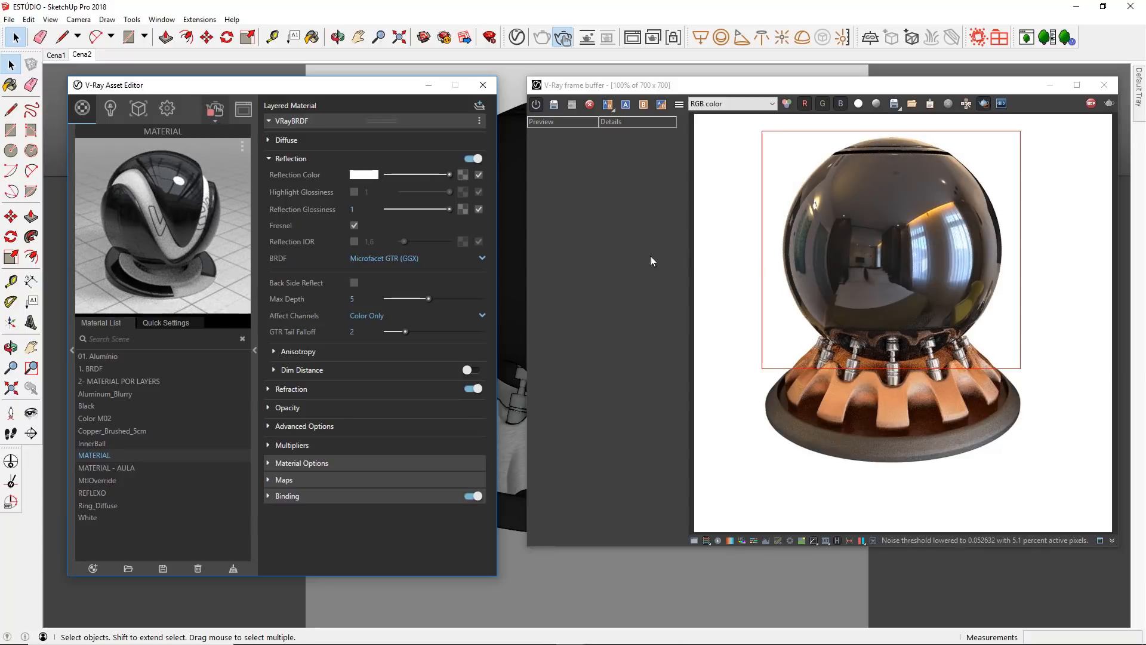
- Enable the custom Reflection IOR for MATERIAL and set it to 8
left_click(355, 241)
double_click(380, 240)
type("8")
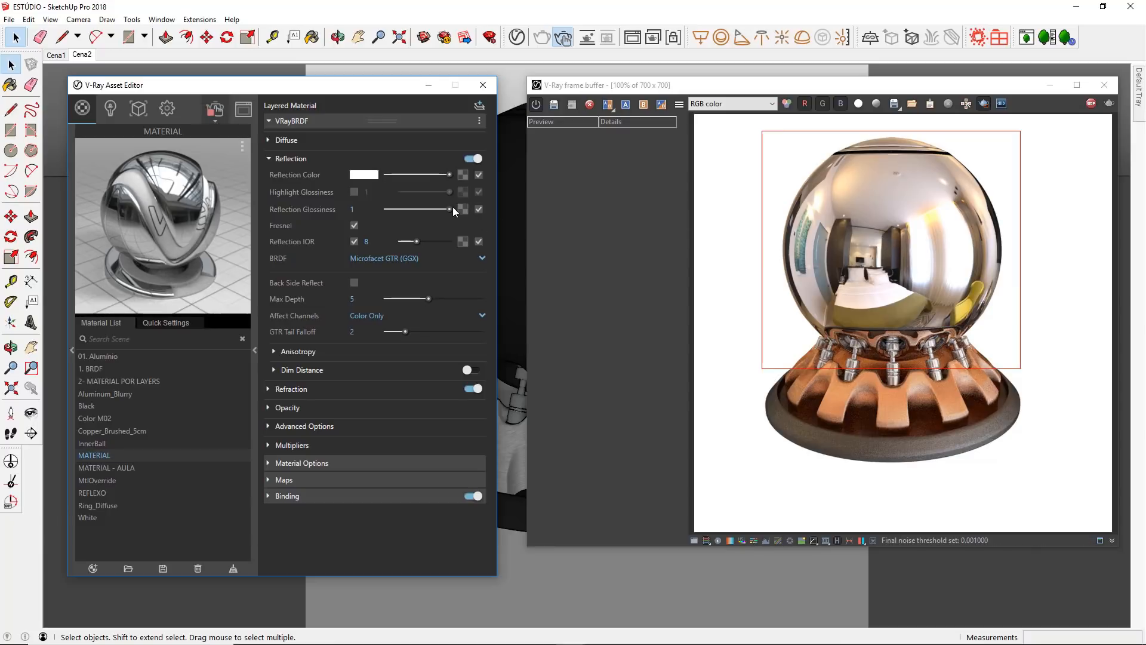
- Lower MATERIAL's Reflection Glossiness to 0.85 and inspect the blurred metal reflections on the ball
left_click_drag(450, 208, 439, 209)
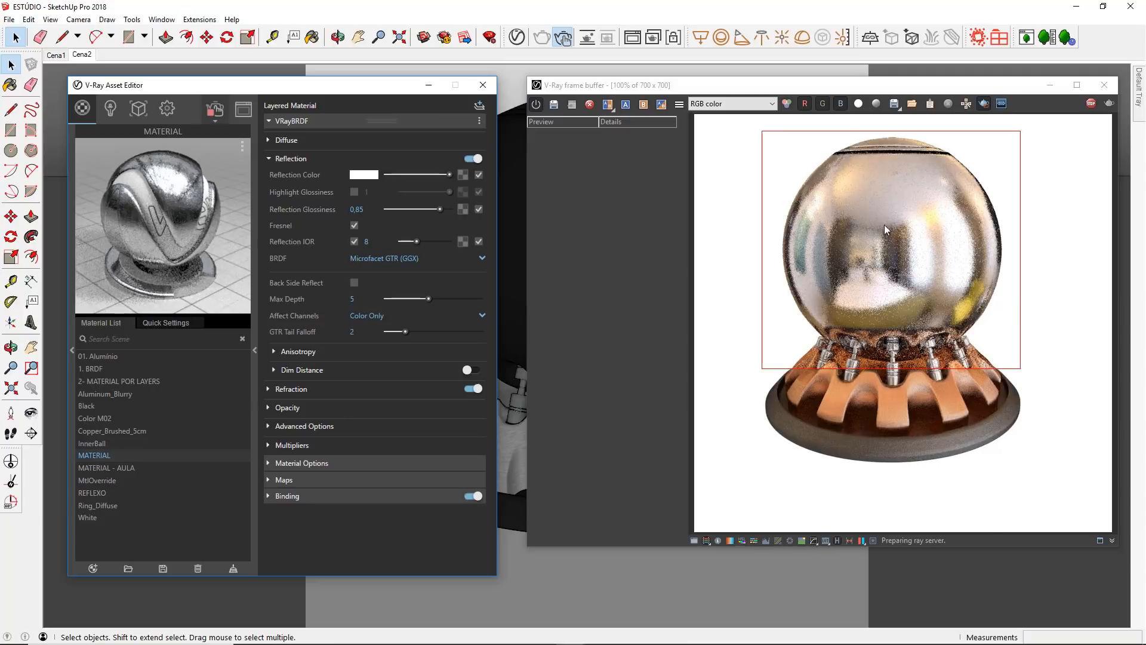
scroll(900, 265, "up", 1)
scroll(900, 264, "down", 1)
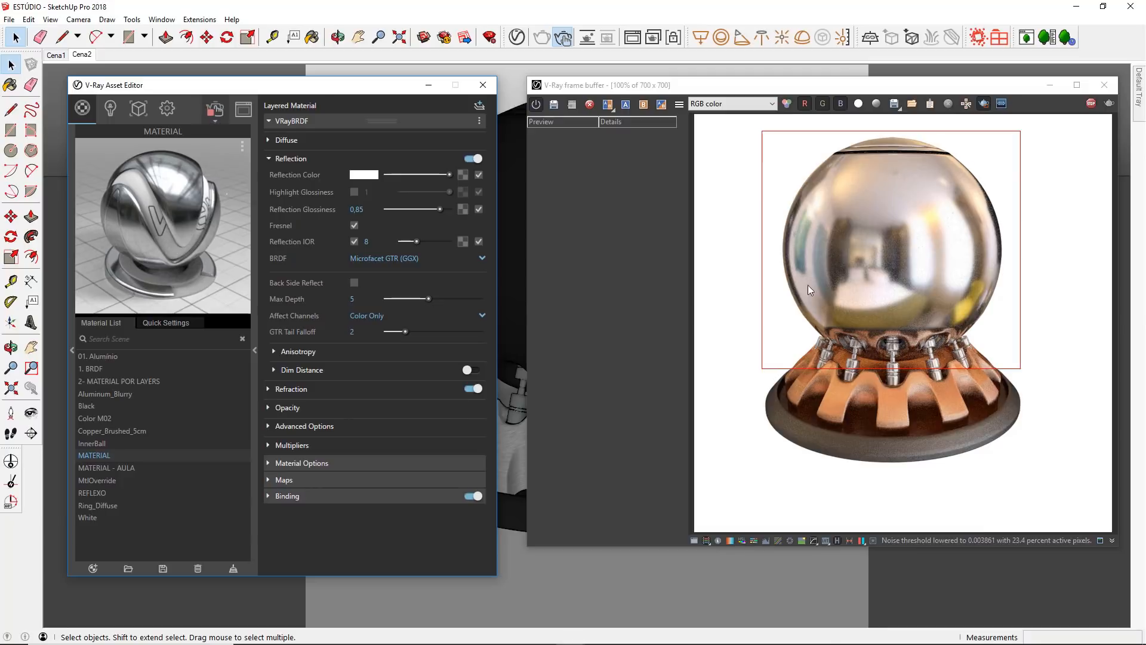
- Set MATERIAL's reflection colour to gold (R 0.877, G 0.753, B 0.506)
left_click(359, 175)
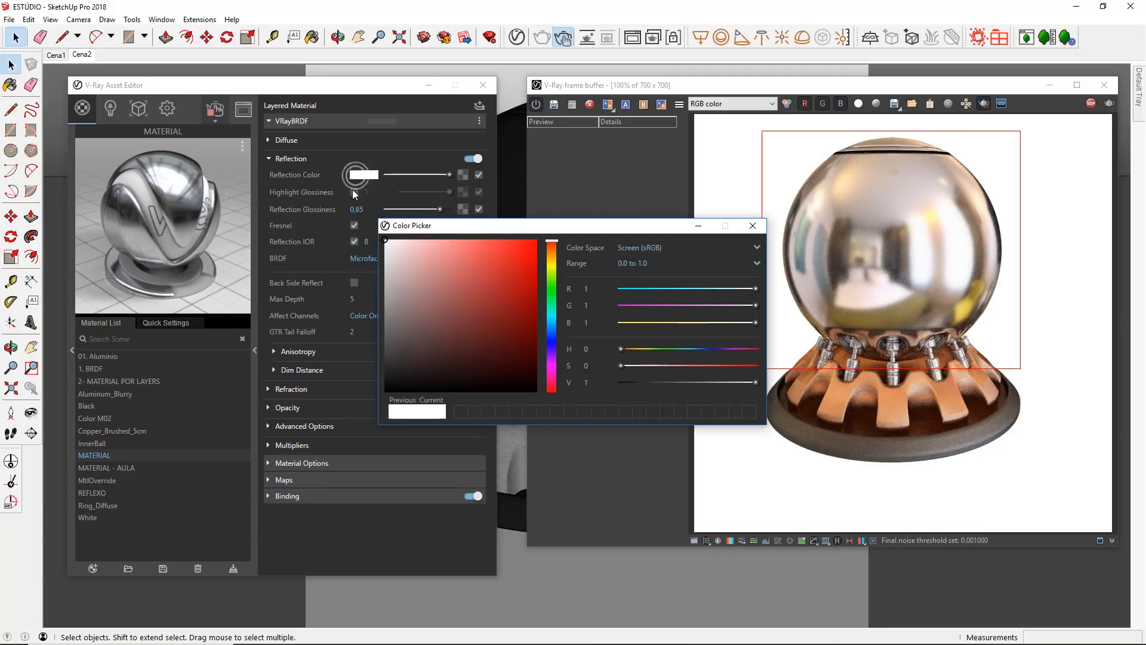
left_click(552, 257)
left_click_drag(502, 257, 448, 258)
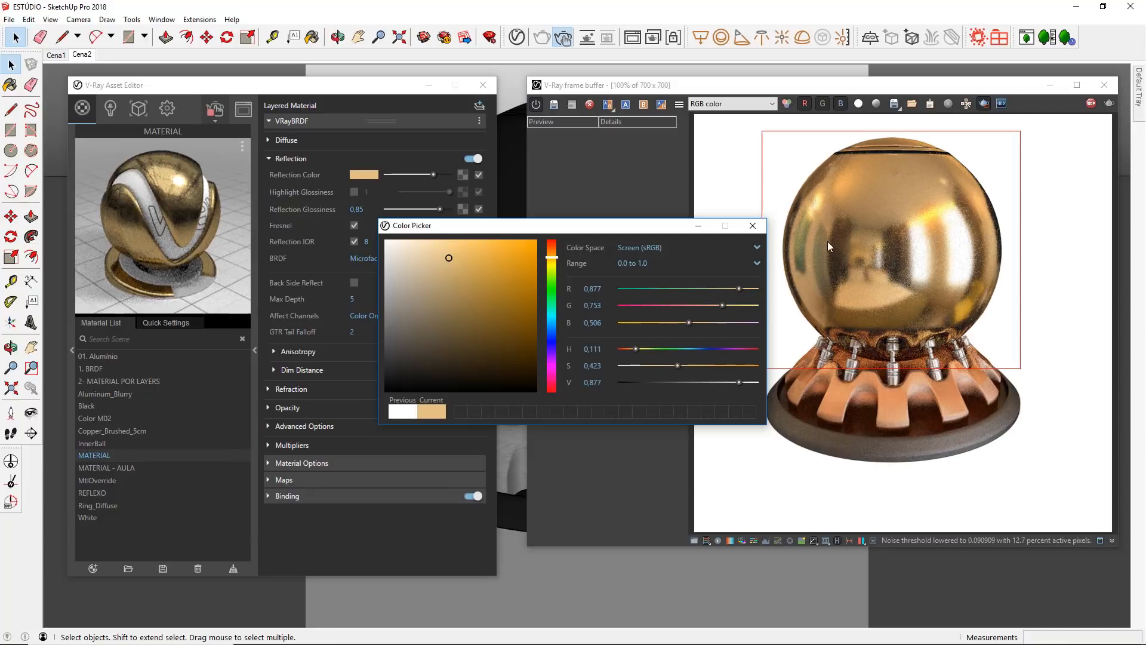
left_click(752, 226)
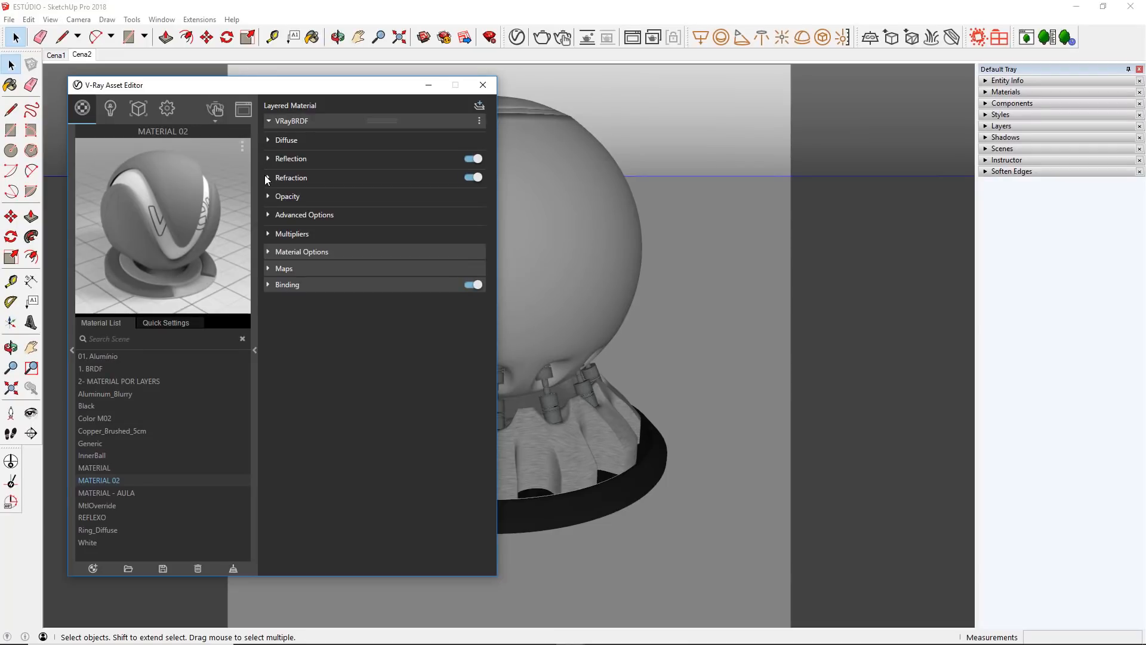
- Minimize the V-Ray Asset Editor and switch the SketchUp face style to Monochrome
left_click(427, 85)
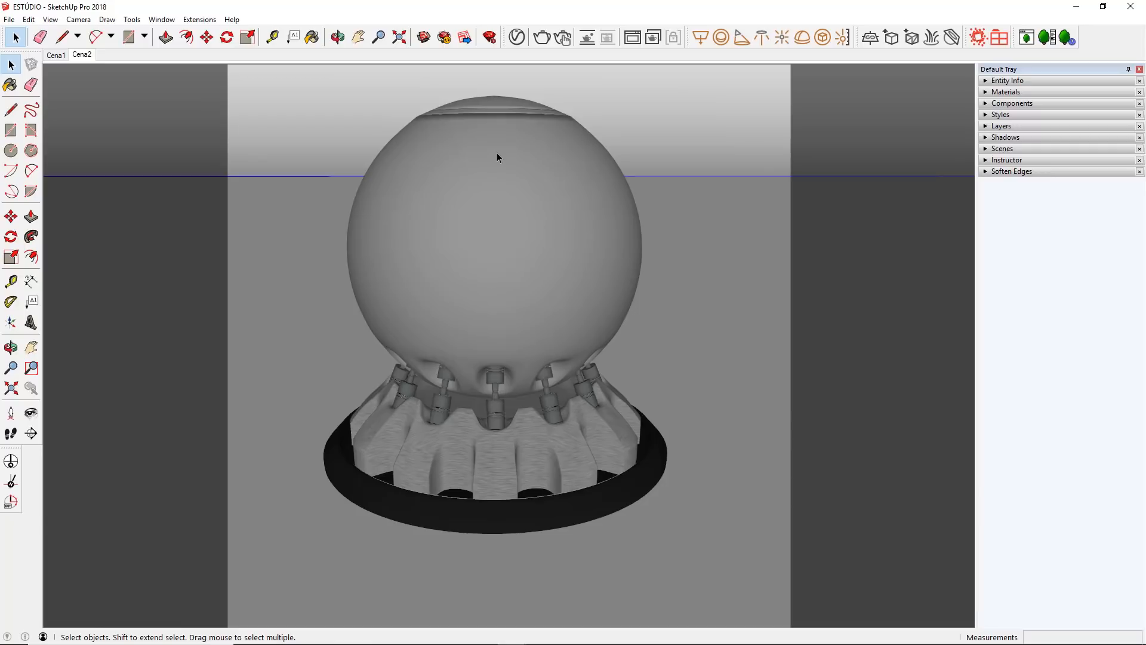
left_click(1018, 114)
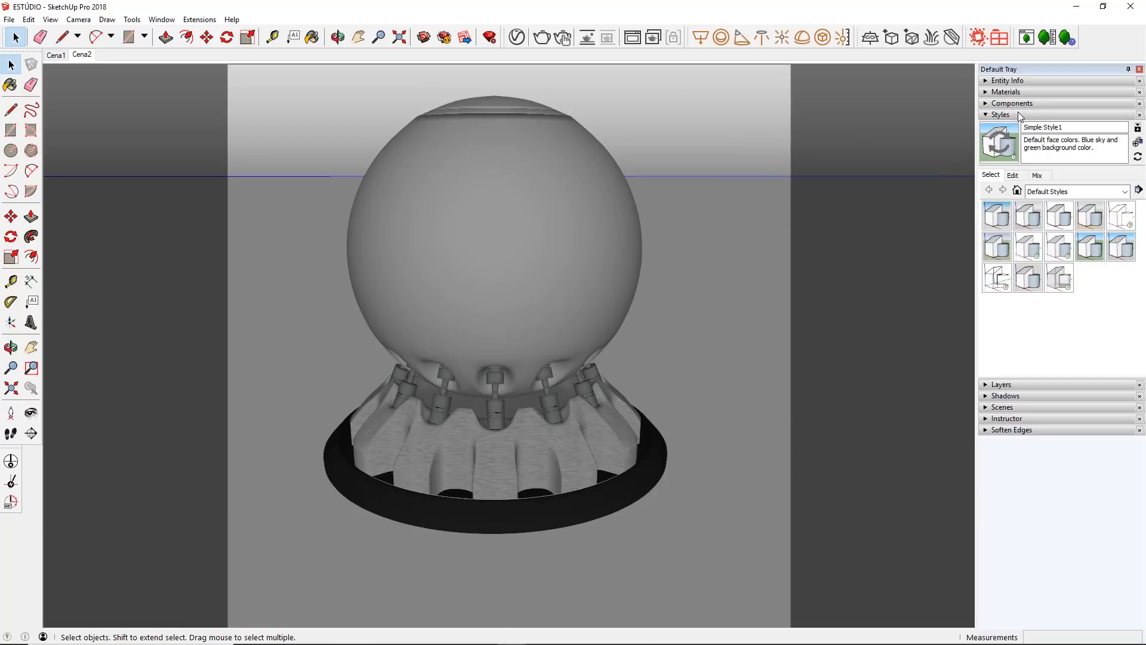
left_click(1017, 176)
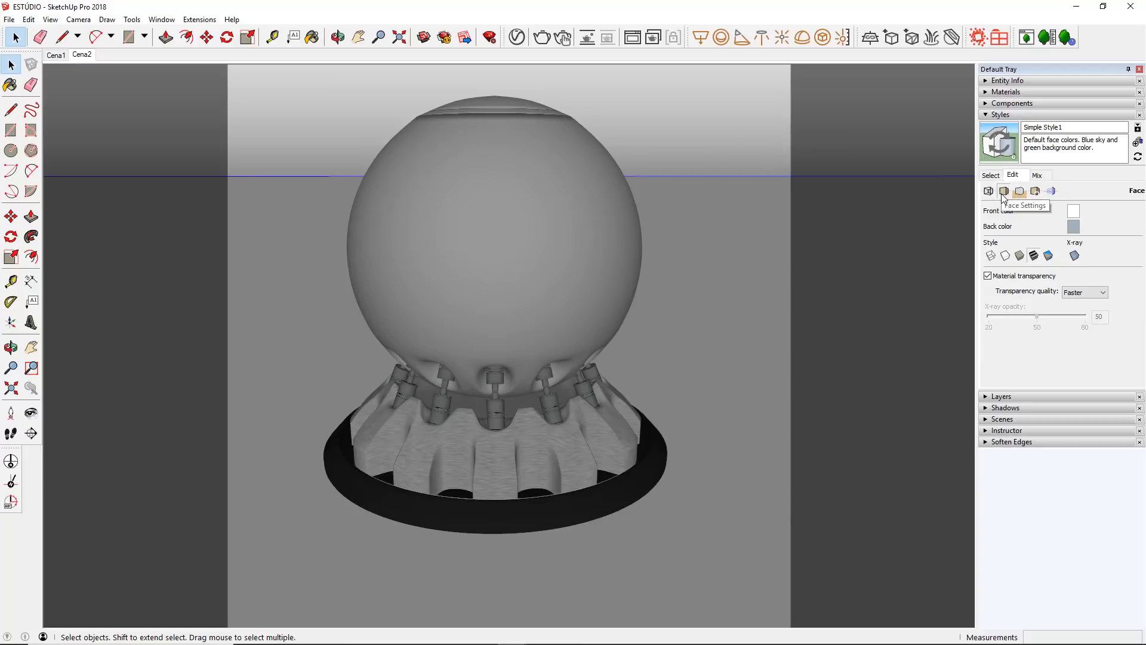
left_click(1050, 258)
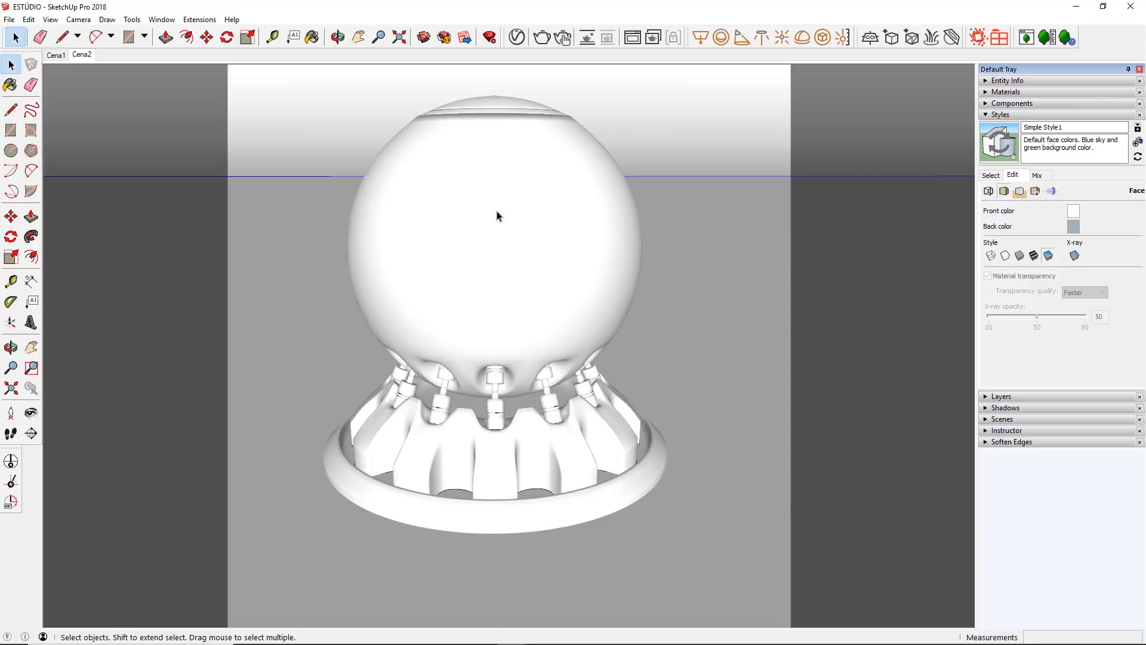
- Open the ball's nested groups for editing and select the whole sphere surface
left_click(479, 195)
double_click(480, 191)
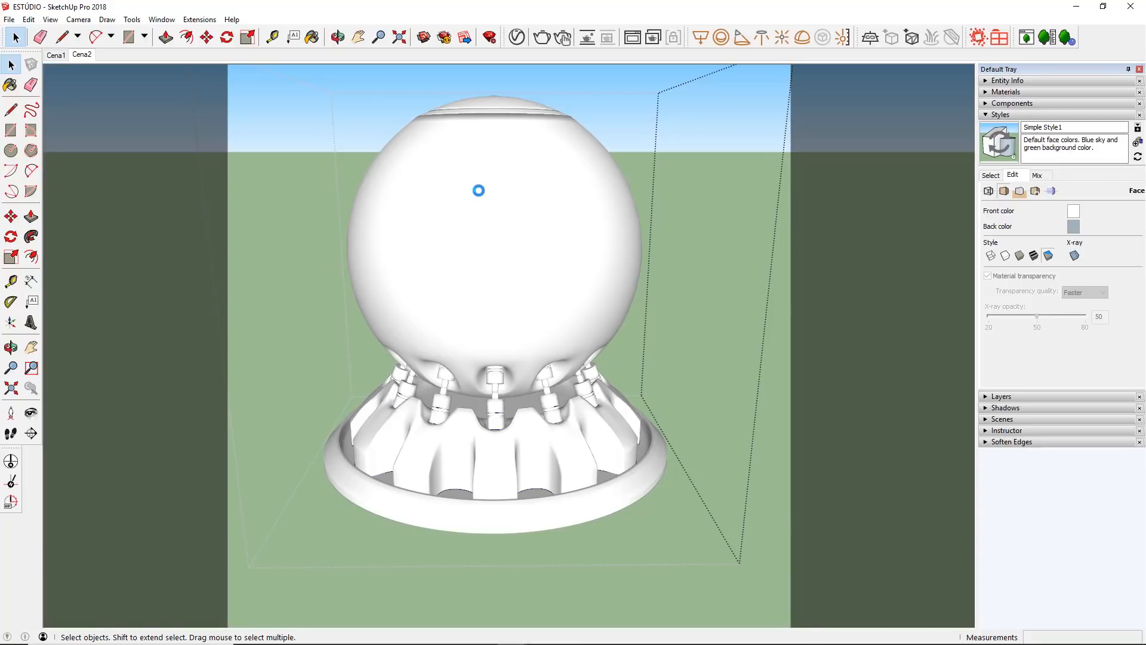
left_click(481, 203)
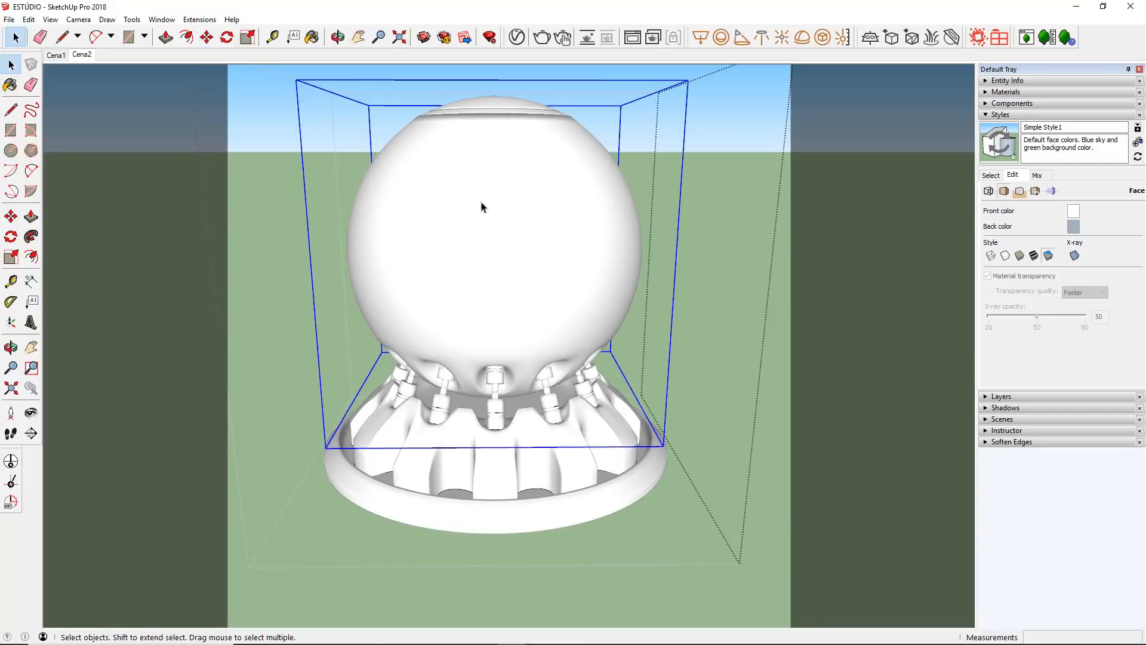
triple_click(502, 204)
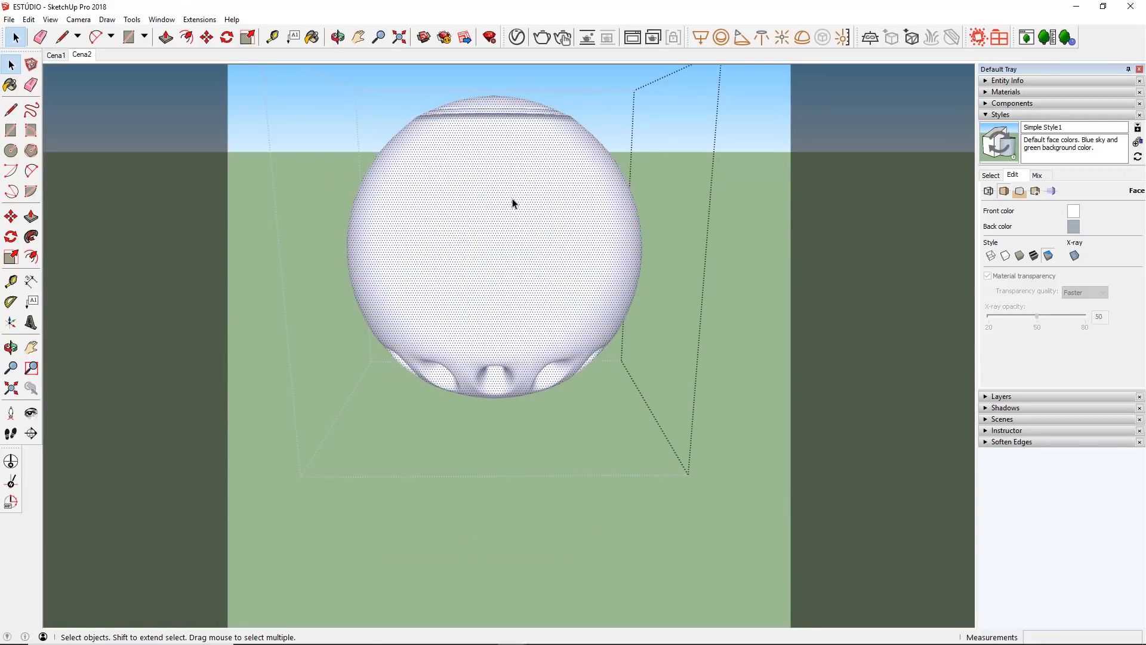
- Reverse the sphere's faces to show their back colour, bring back the rest of the model, and reverse them to the front again
right_click(512, 204)
left_click(539, 314)
key("h")
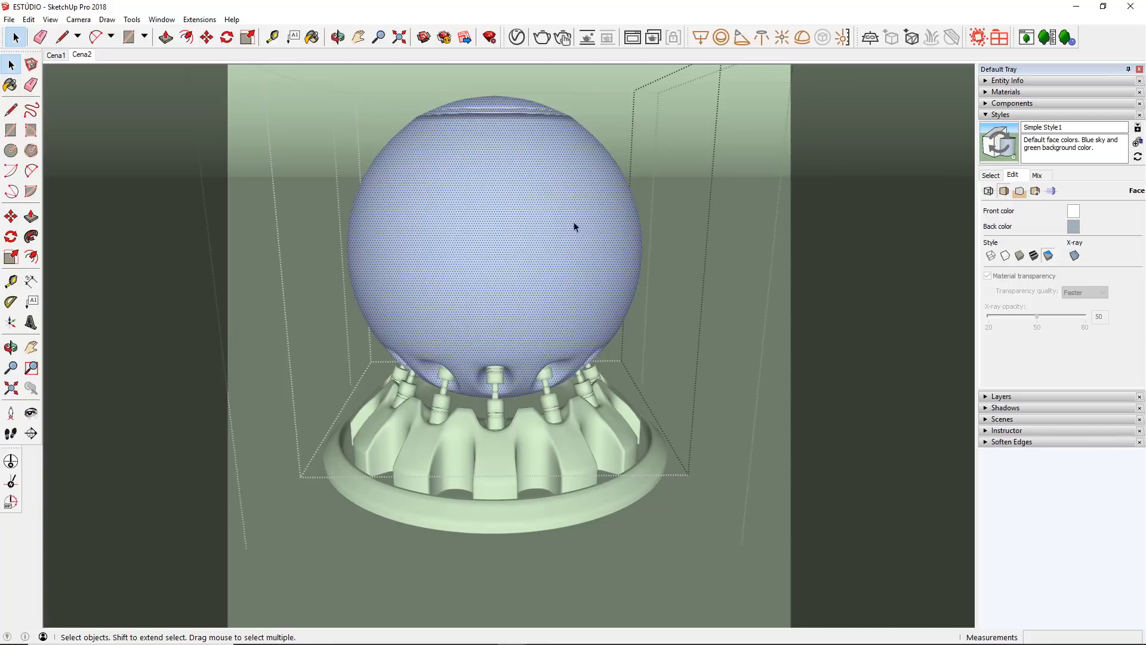
right_click(515, 204)
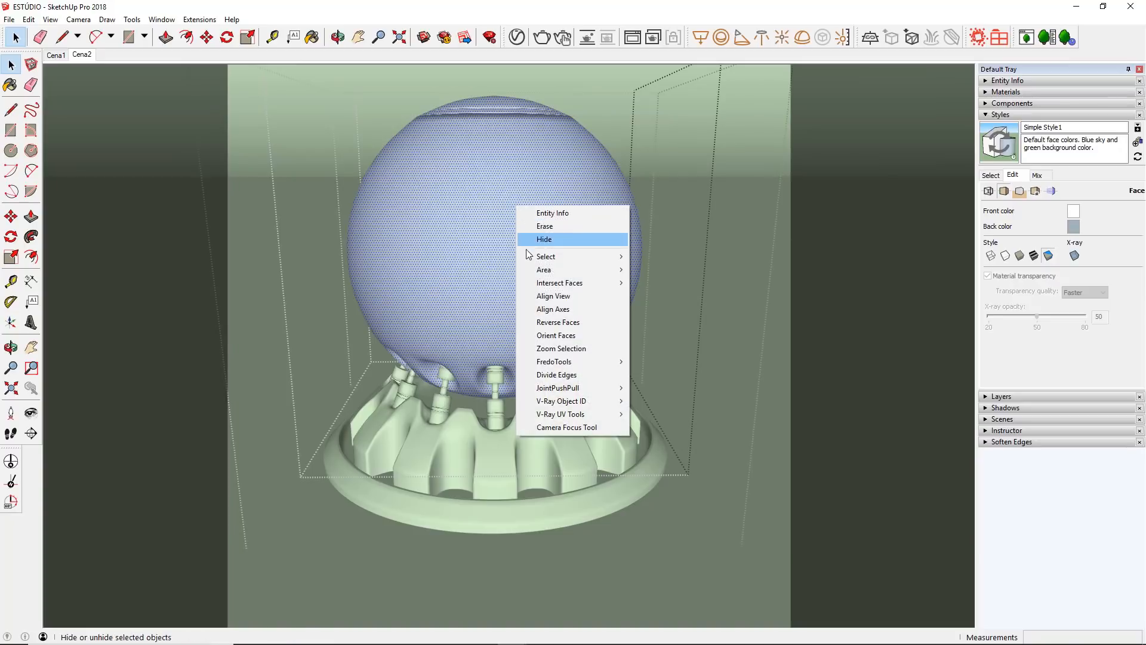
left_click(525, 322)
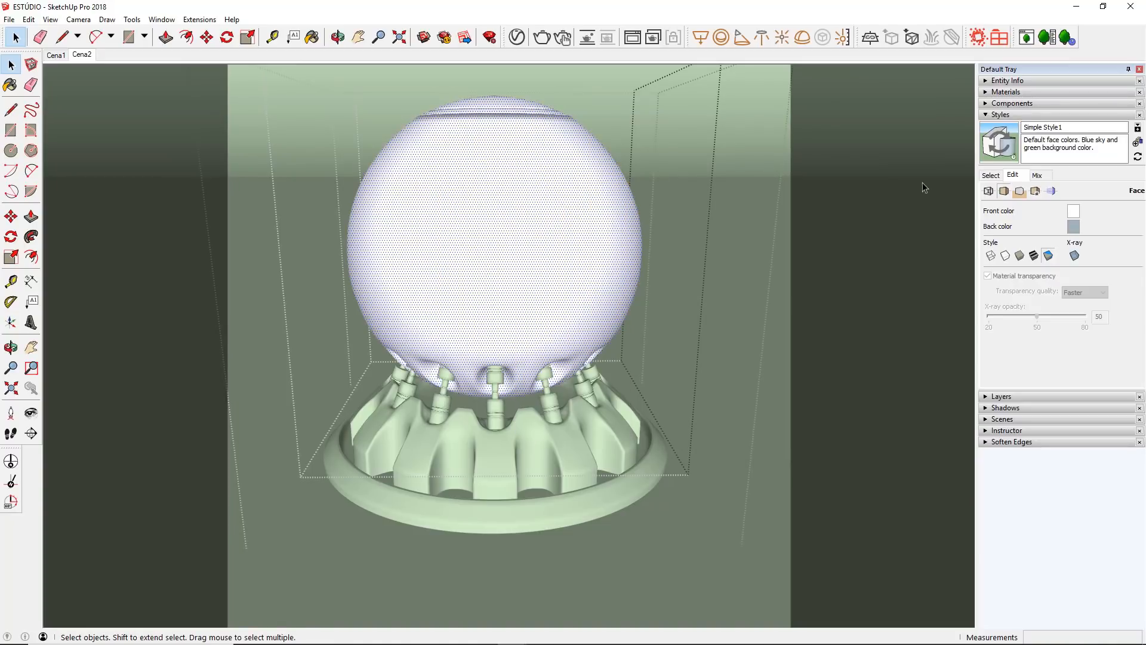
- Return the face style to Shaded With Textures and collapse the Styles settings
left_click(1033, 255)
left_click(998, 116)
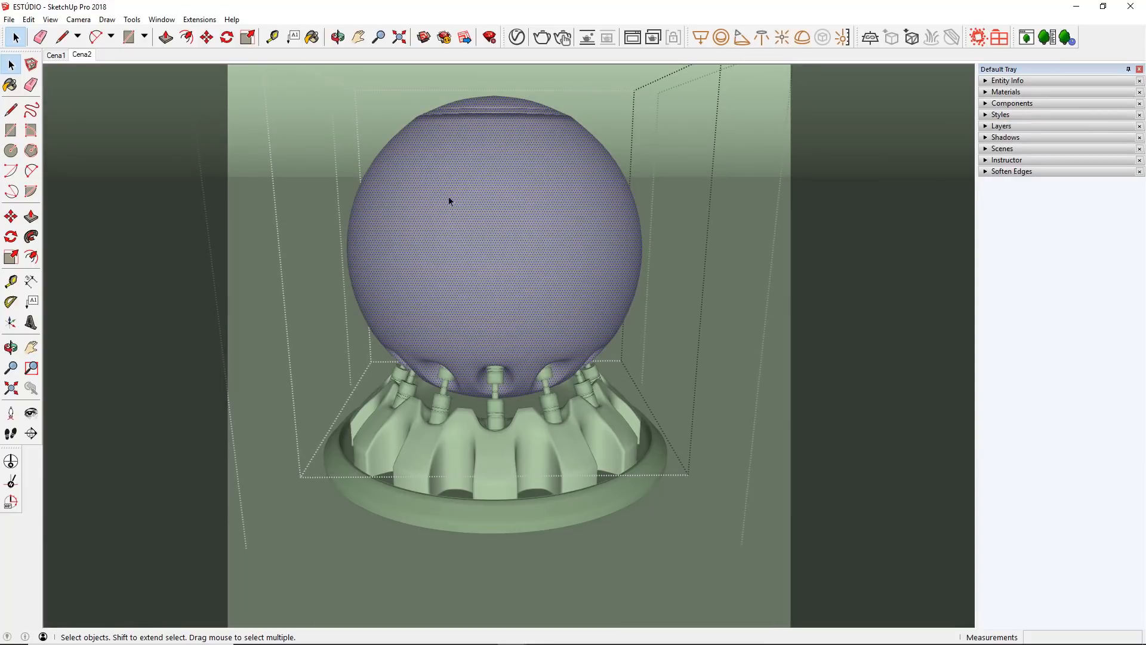
- Reverse the faces of the selected sphere surface and reverse them back again
right_click(467, 162)
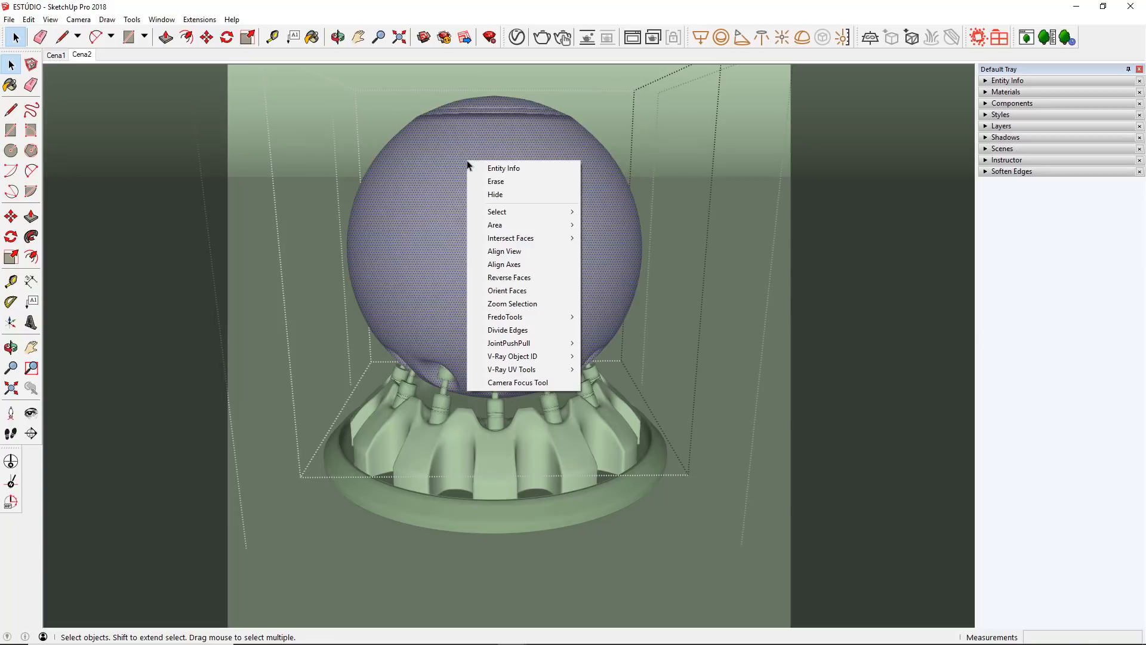
left_click(464, 152)
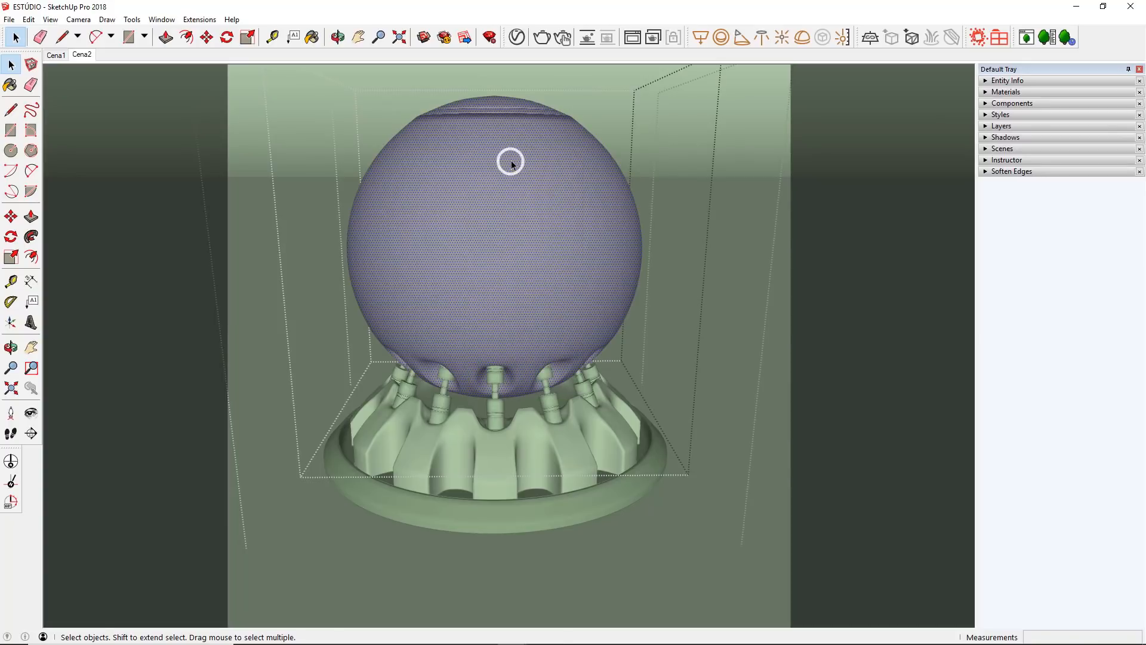
right_click(511, 160)
left_click(529, 280)
right_click(523, 199)
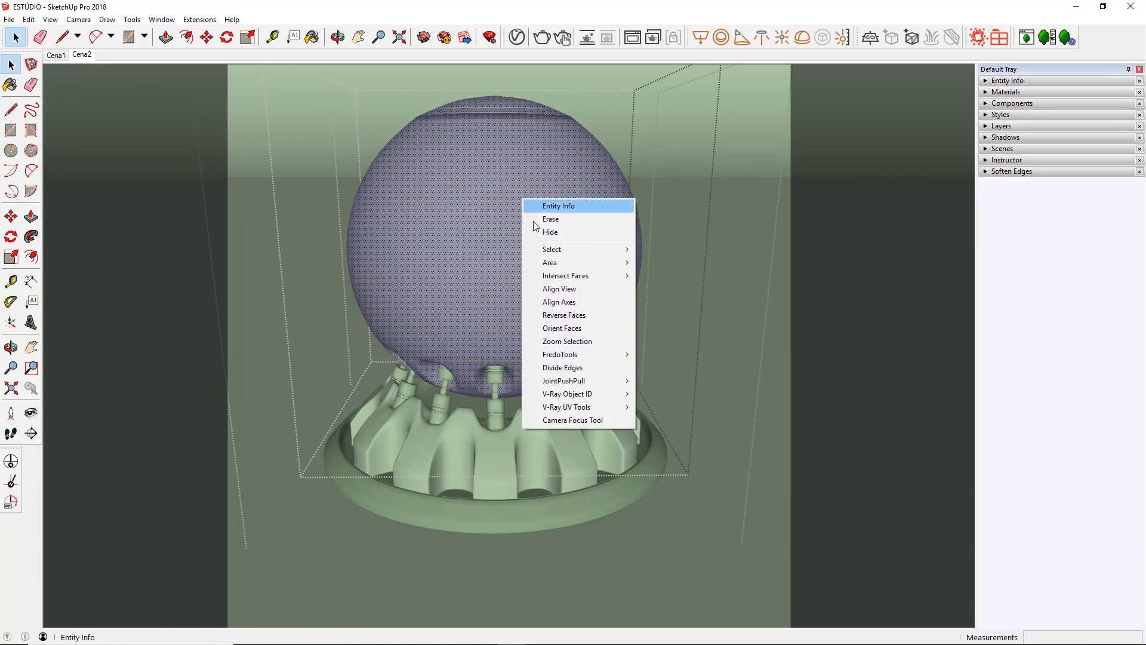
left_click(534, 316)
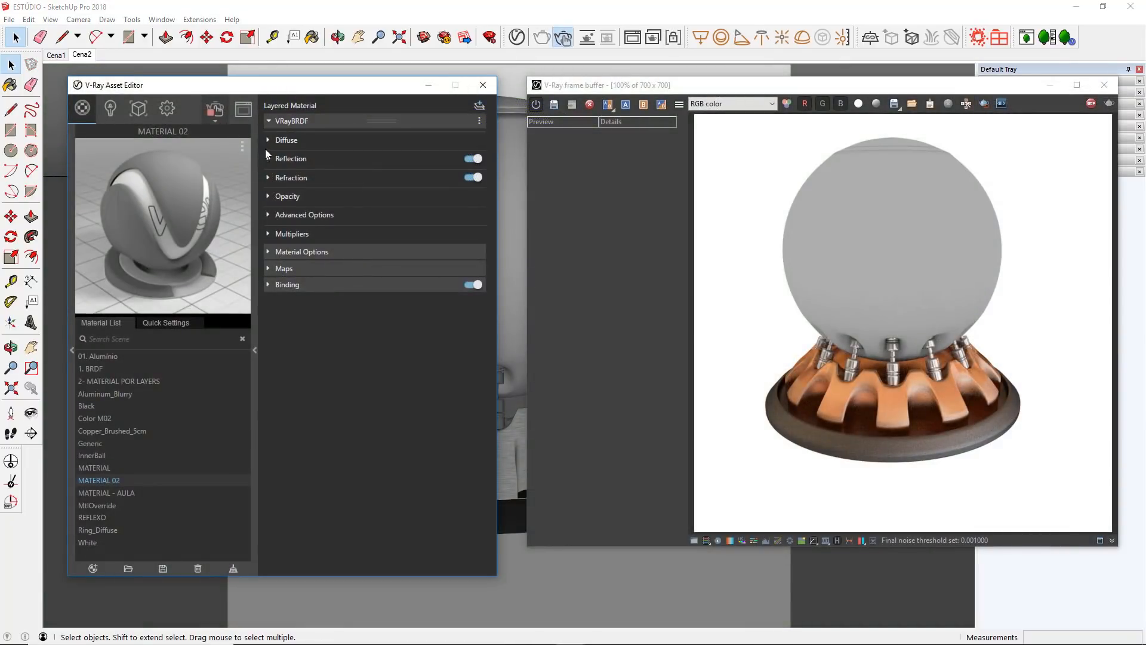
- Set MATERIAL 02's refraction colour to full white, trying black again for comparison, and save the render to the frame buffer history
left_click(269, 182)
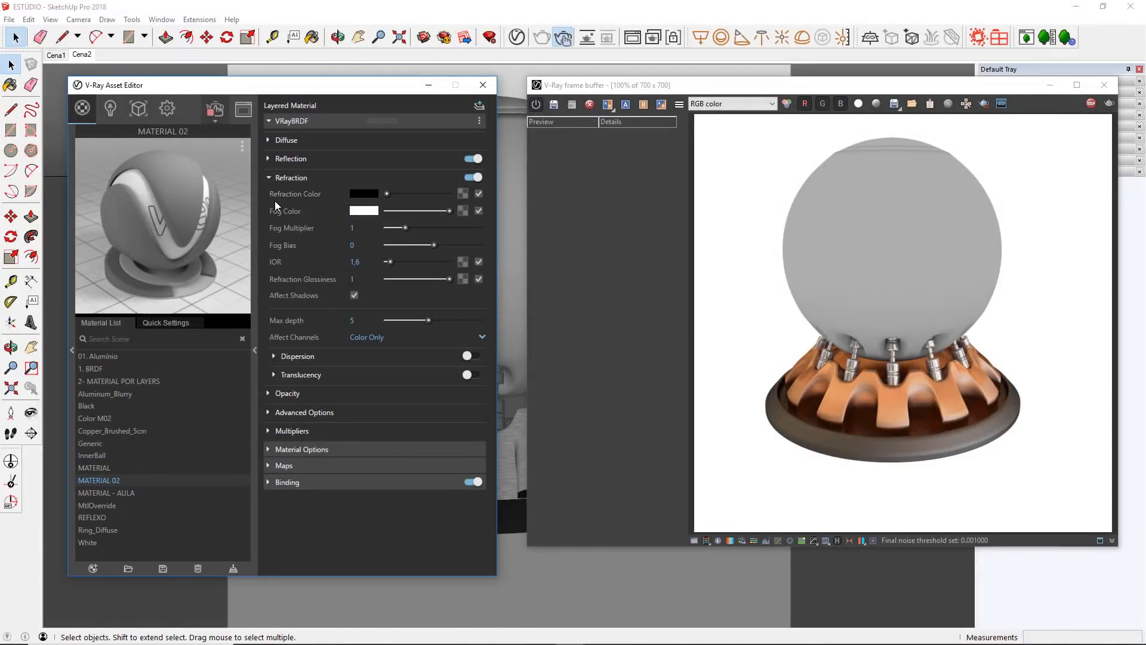
left_click_drag(387, 194, 456, 196)
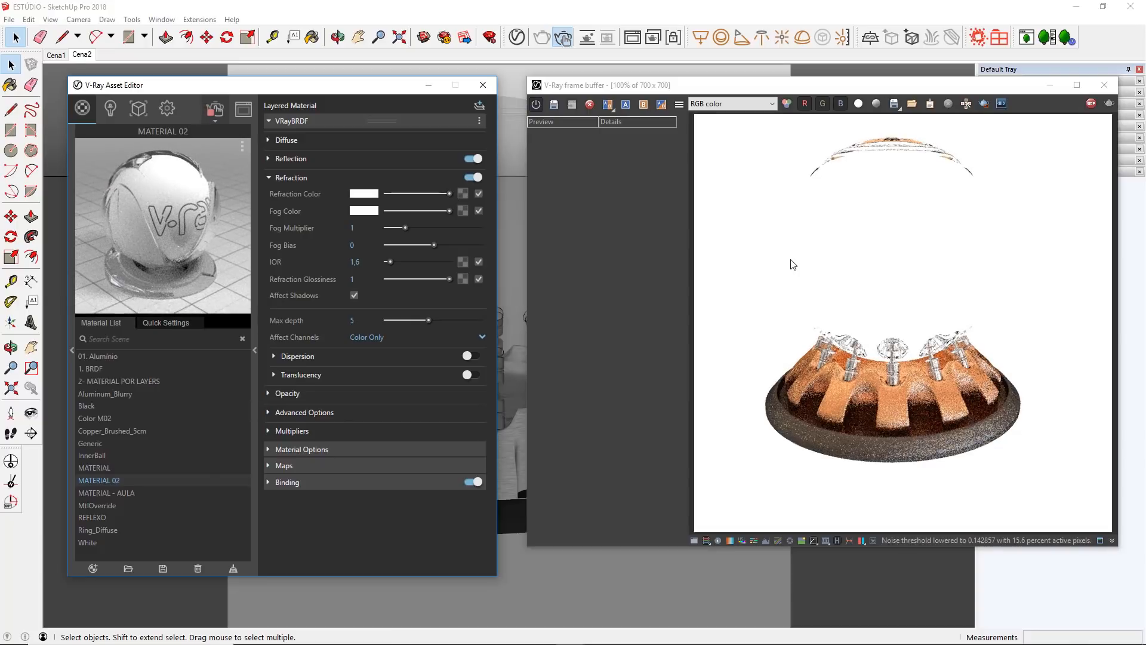
left_click_drag(449, 195, 380, 195)
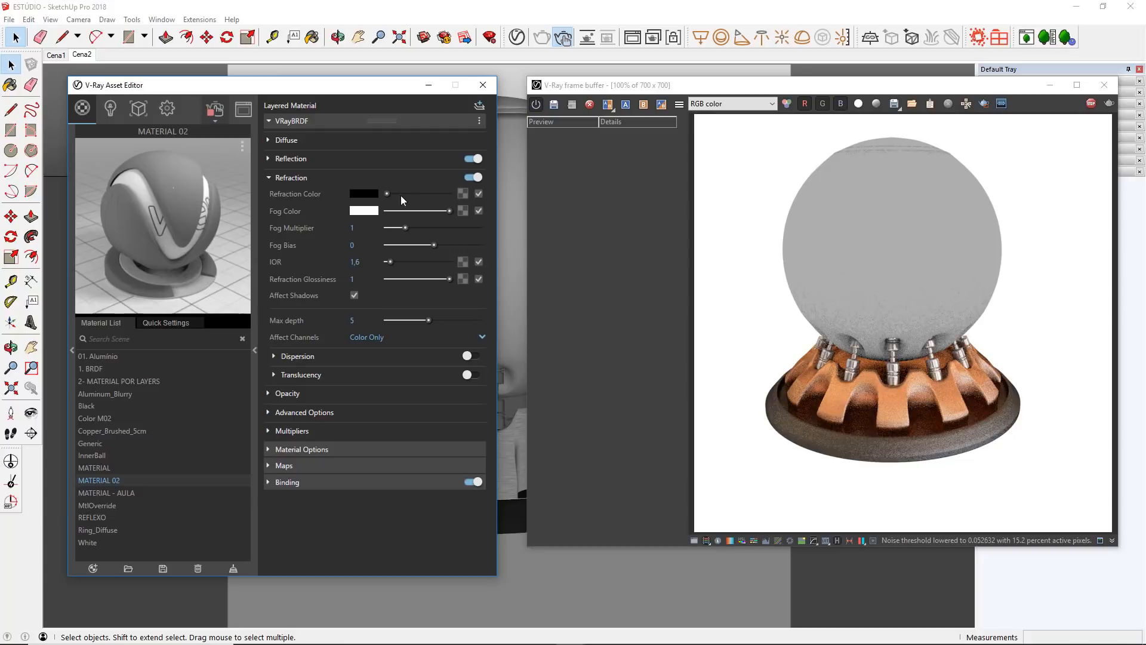
left_click_drag(387, 193, 449, 193)
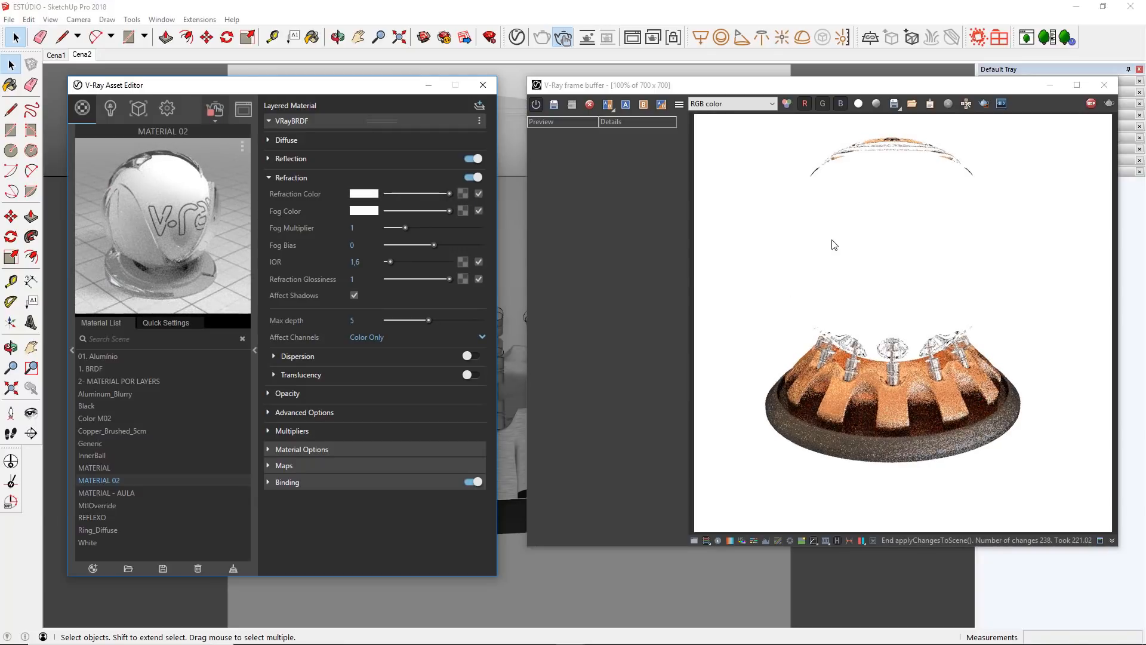
left_click(736, 365)
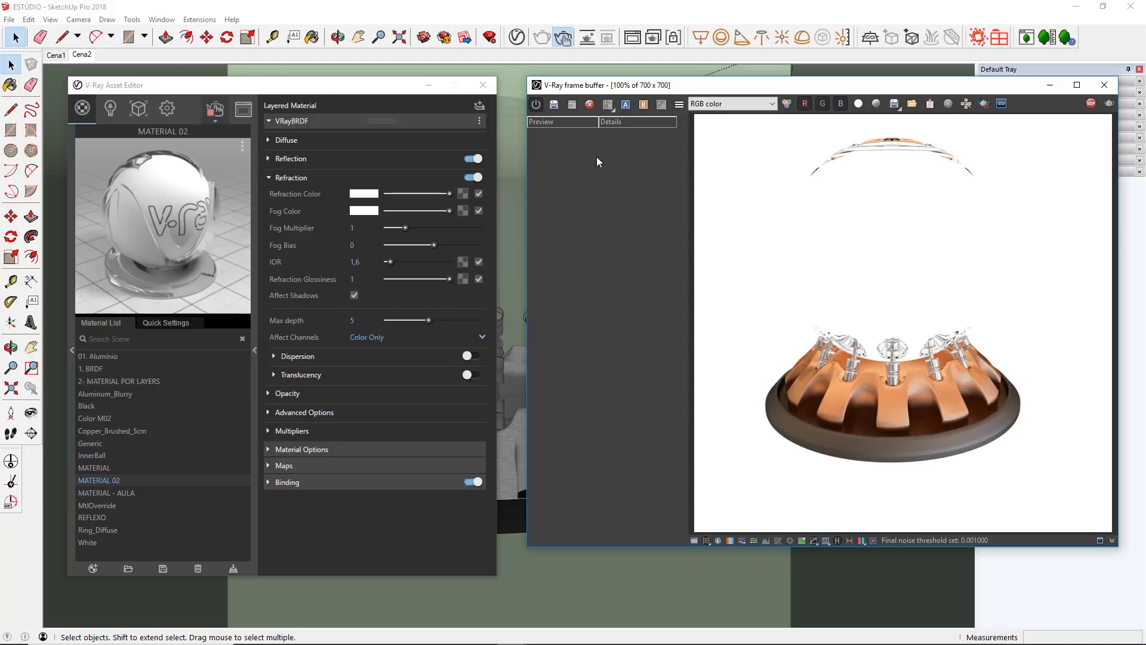
left_click(554, 105)
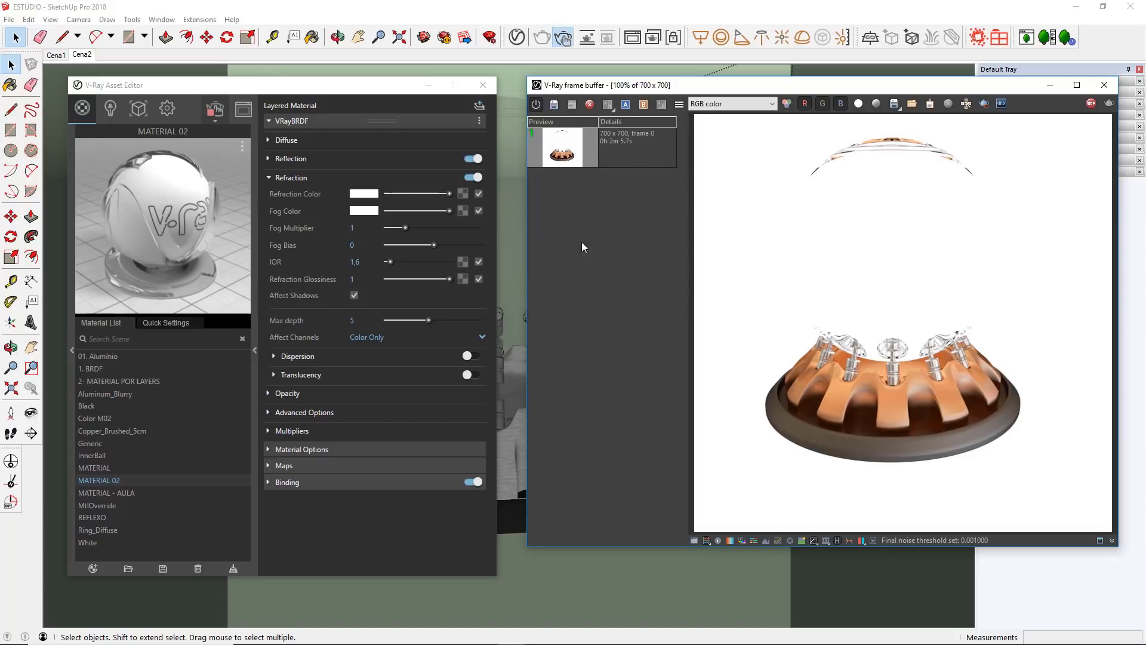
- Set the refraction fog colour to a neutral mid grey with RGB values of 0.51
left_click(362, 211)
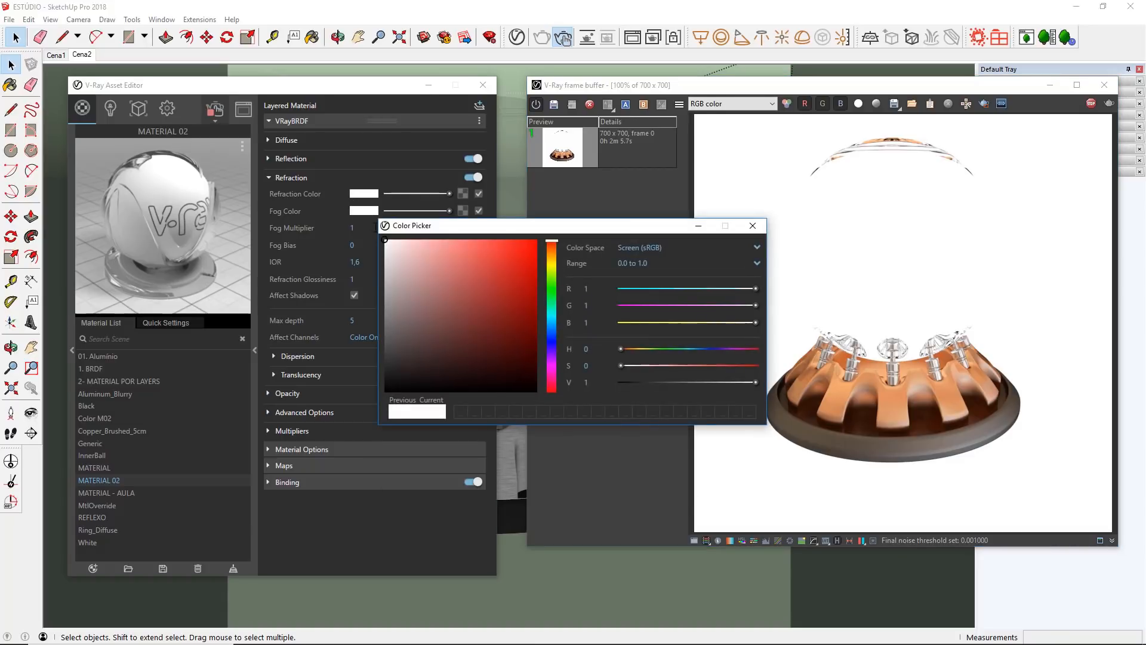
left_click(390, 250)
left_click_drag(393, 274, 380, 314)
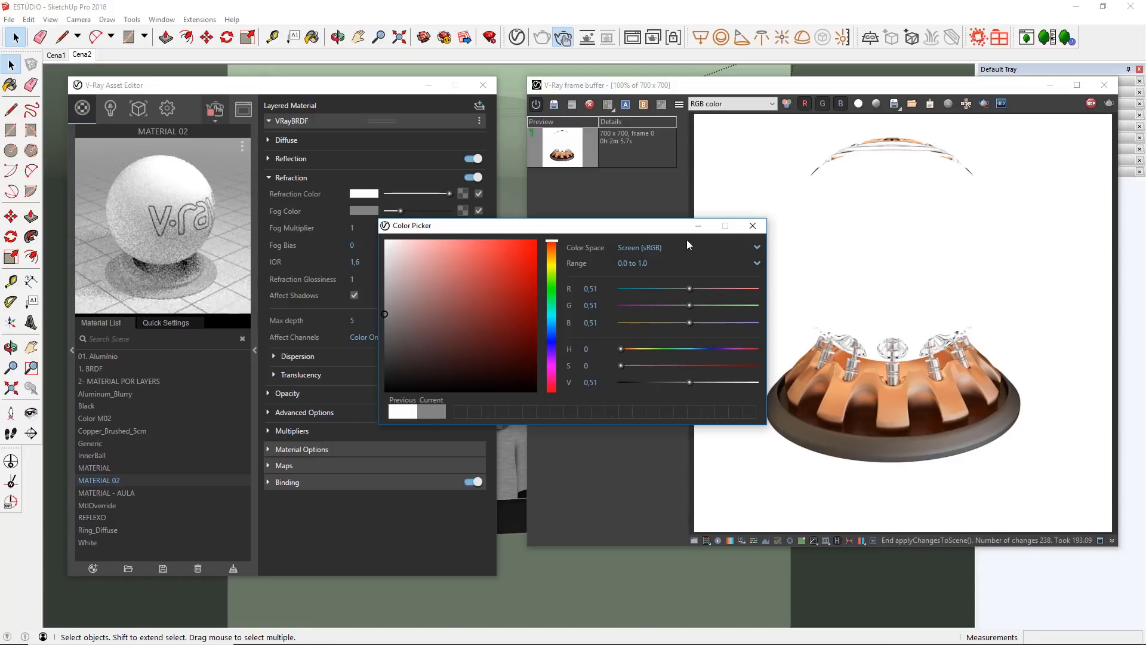
left_click(752, 225)
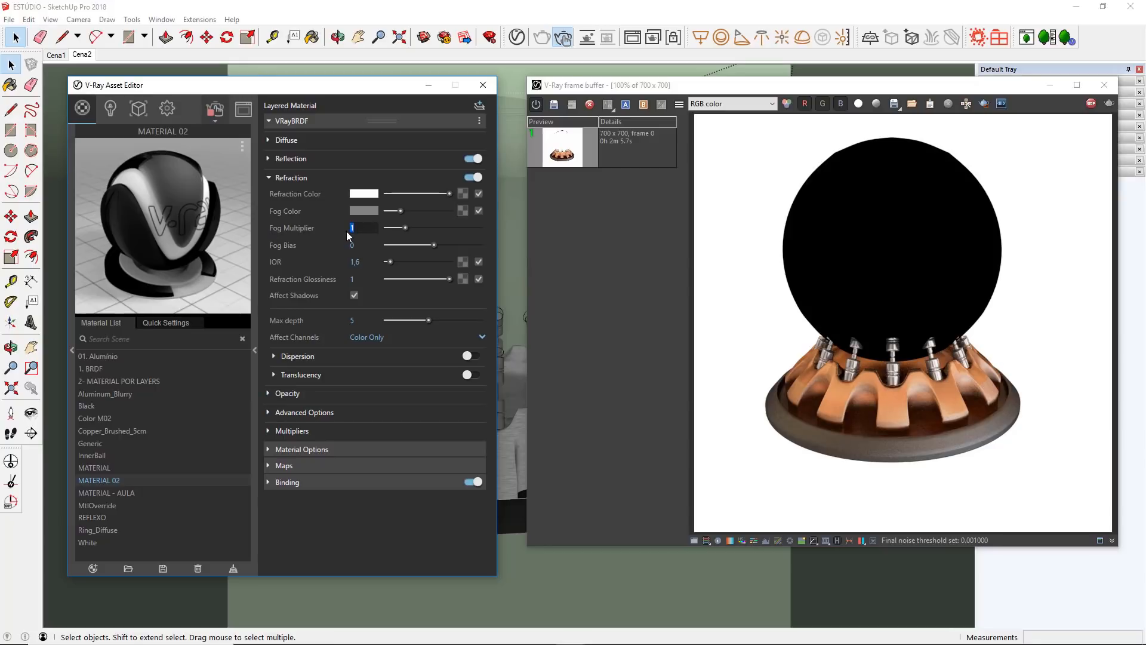
- Set the refraction fog multiplier to 0.015
type("0")
type(",015")
key("Return")
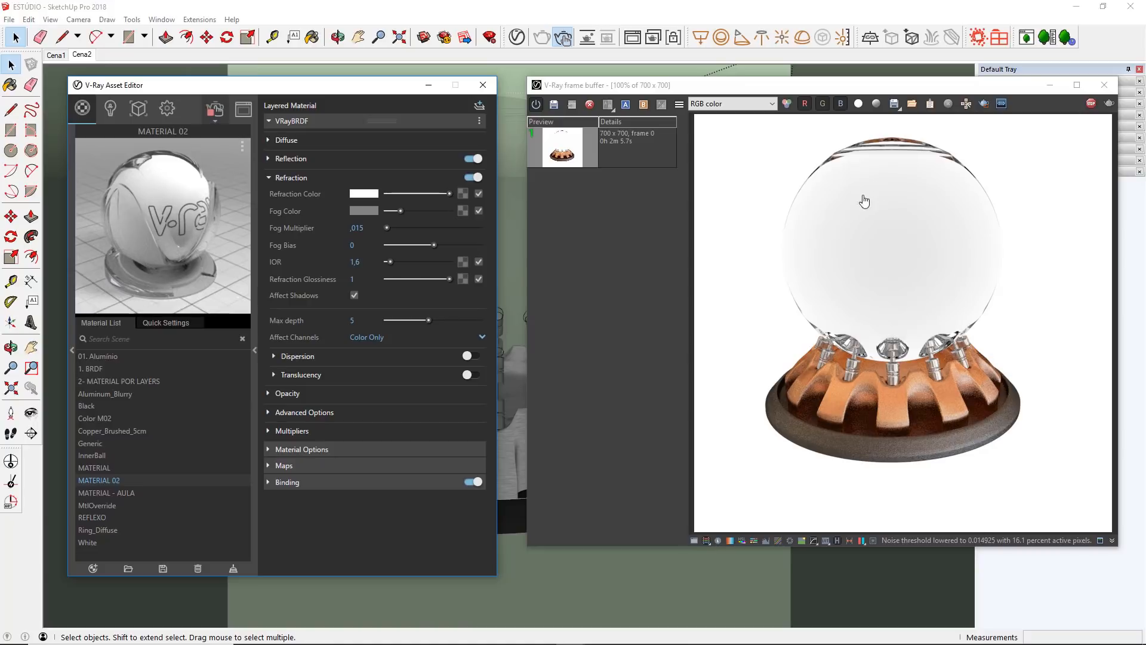
- Save the fogged render to the history, stop rendering, and compare it as image B against the earlier clear render as image A
left_click(554, 105)
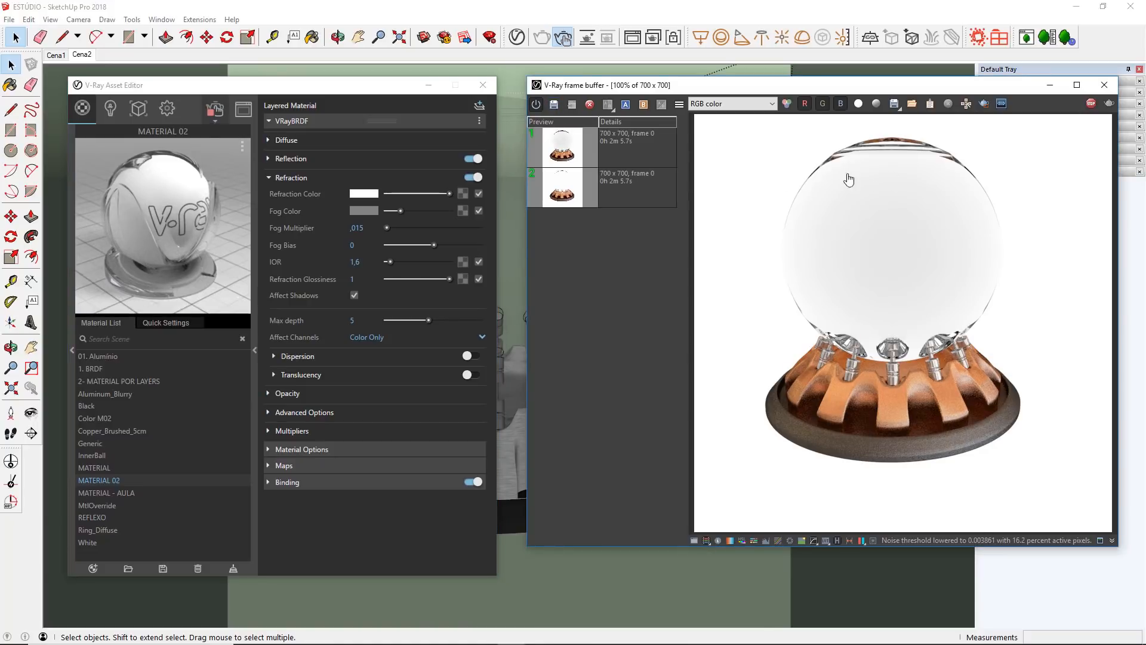
left_click(1091, 104)
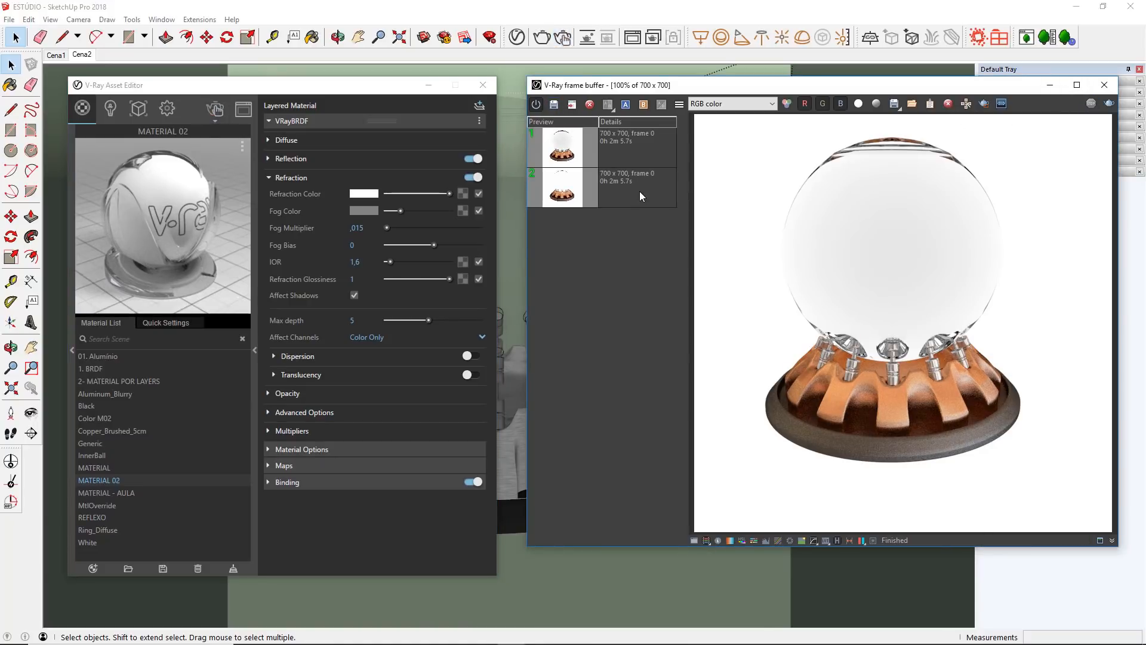
left_click(640, 191)
left_click(625, 104)
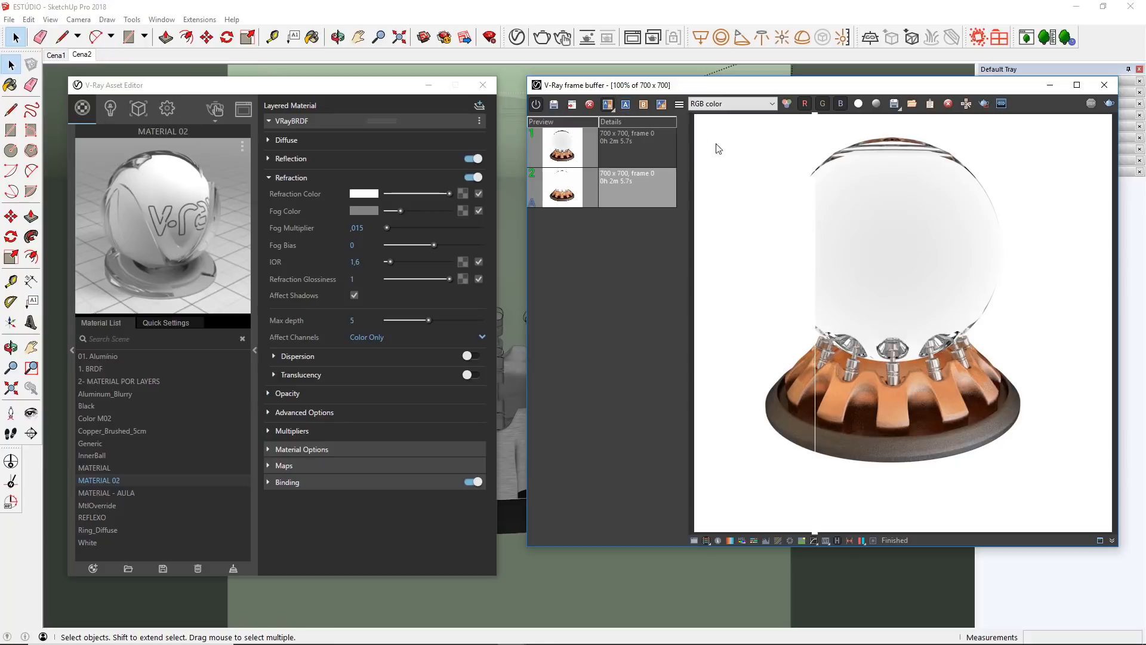
left_click_drag(817, 131, 1057, 154)
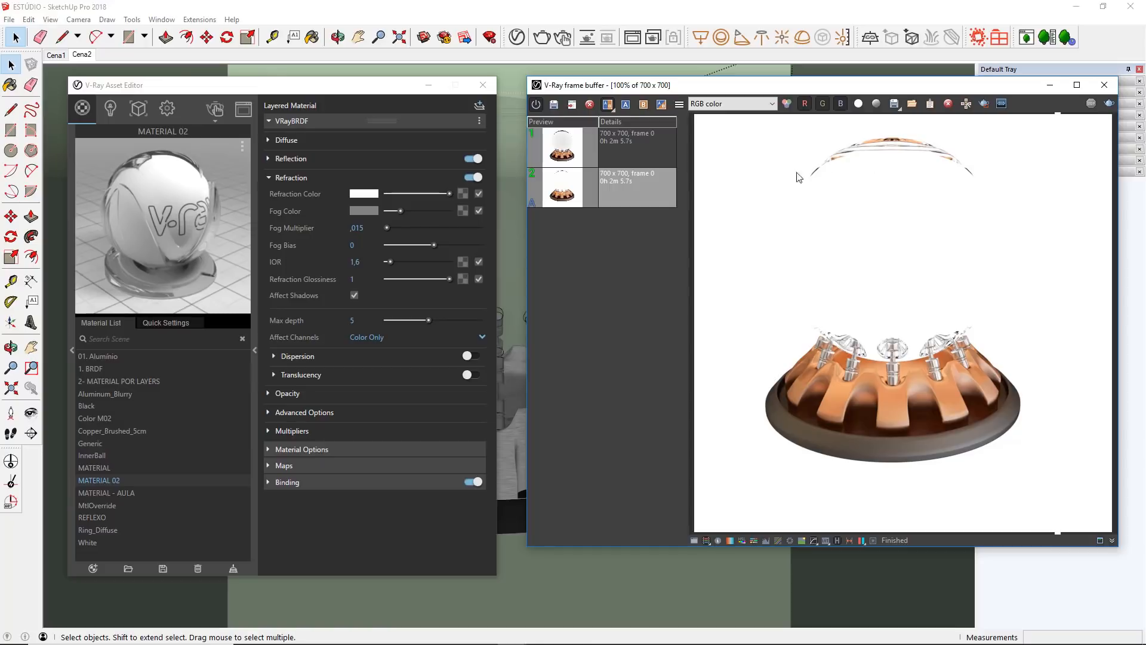
left_click(652, 158)
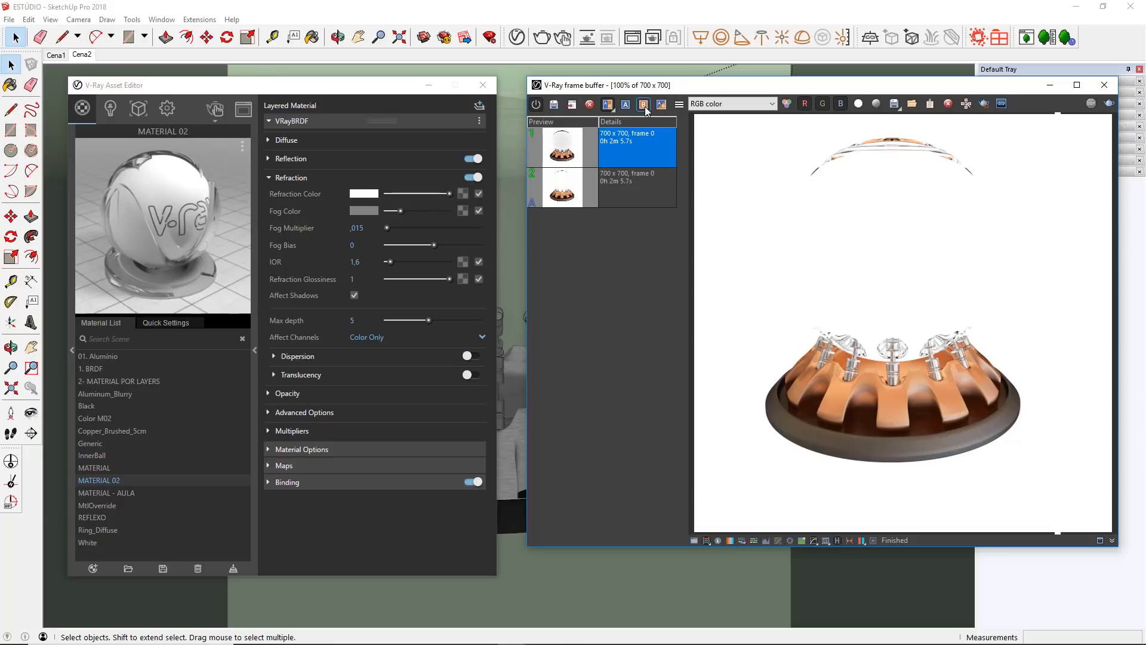
left_click(644, 105)
left_click_drag(934, 131, 774, 153)
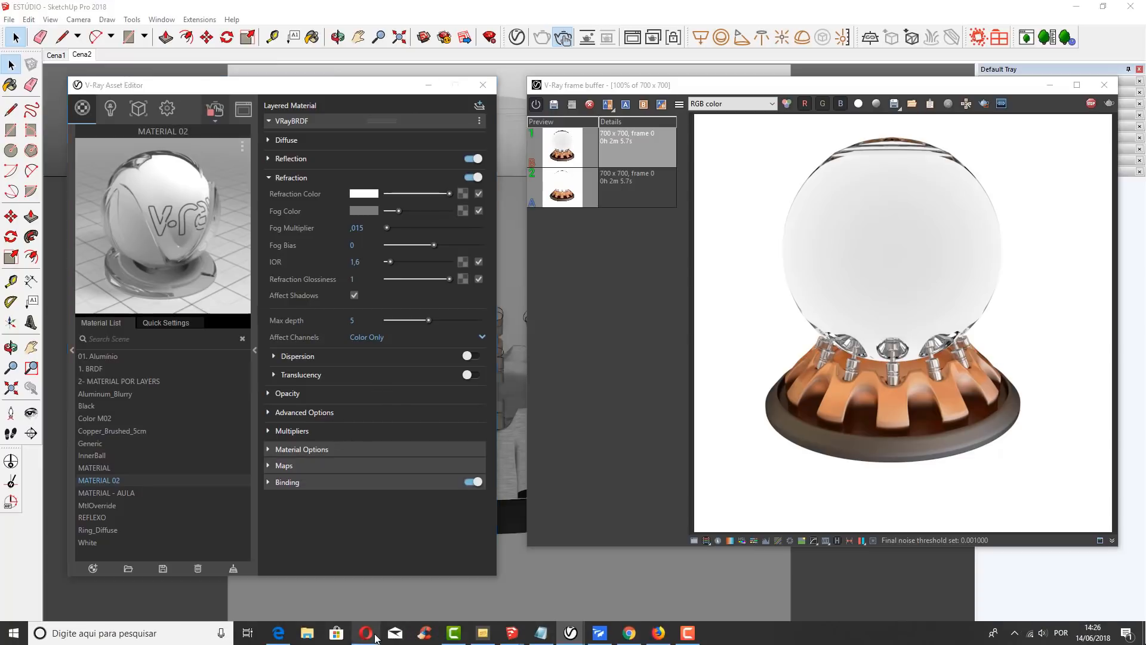
- Look up the glass entry in the browser's refraction index table and check the material's refraction IOR value
left_click(366, 639)
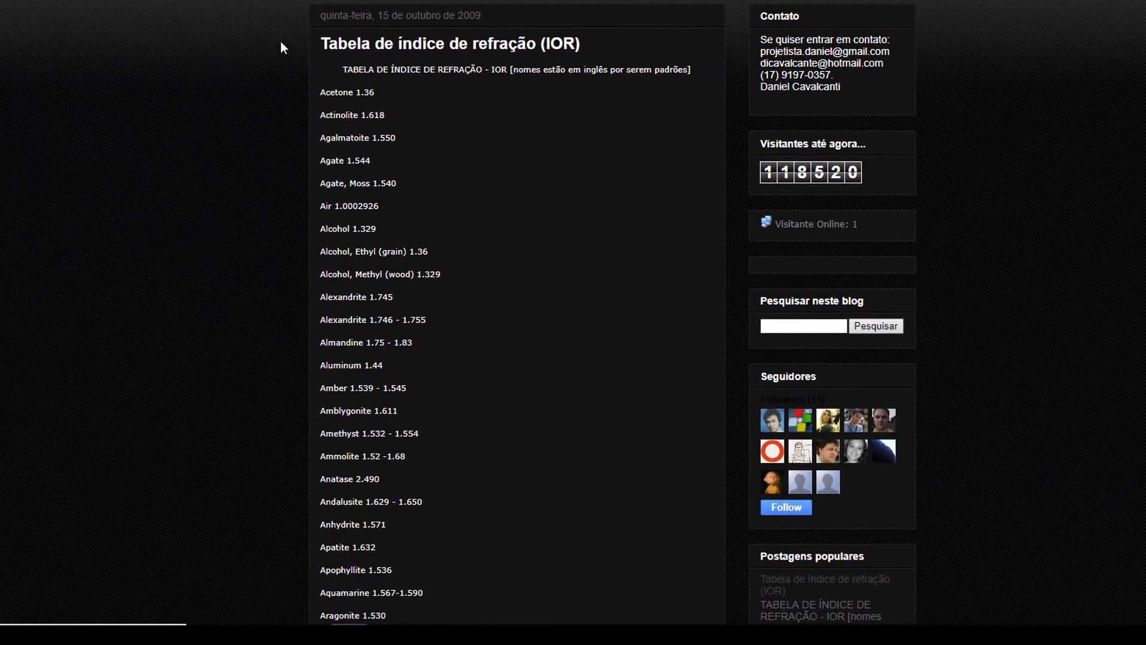
scroll(283, 47, "down", 10)
scroll(274, 69, "down", 20)
scroll(258, 275, "down", 18)
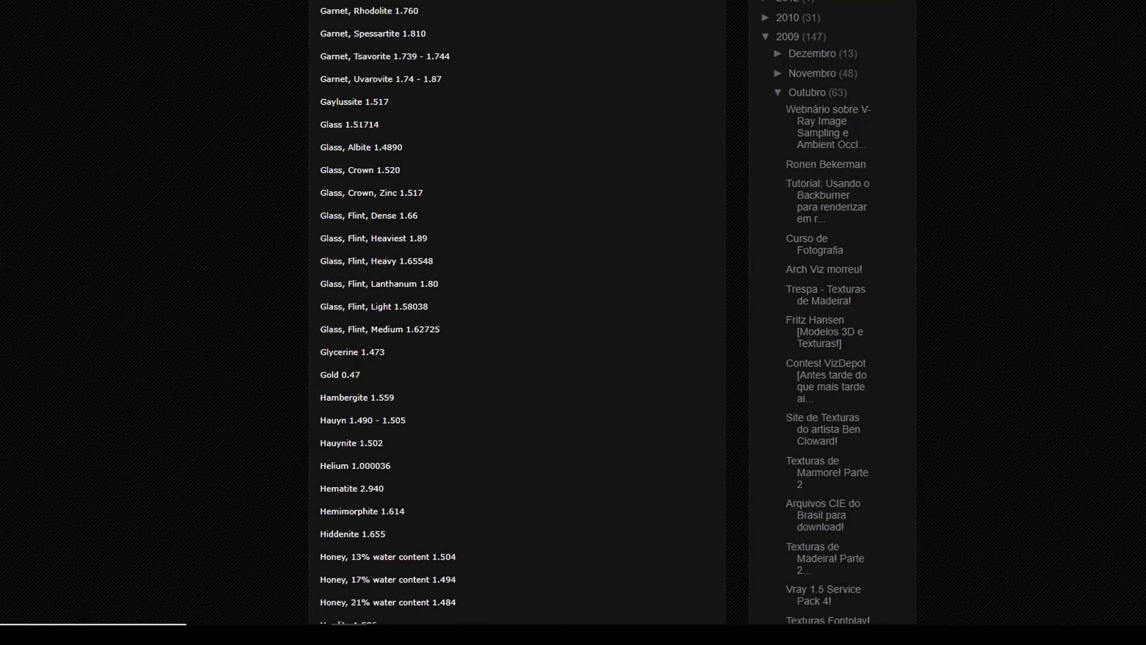
left_click_drag(321, 124, 391, 124)
left_click(406, 130)
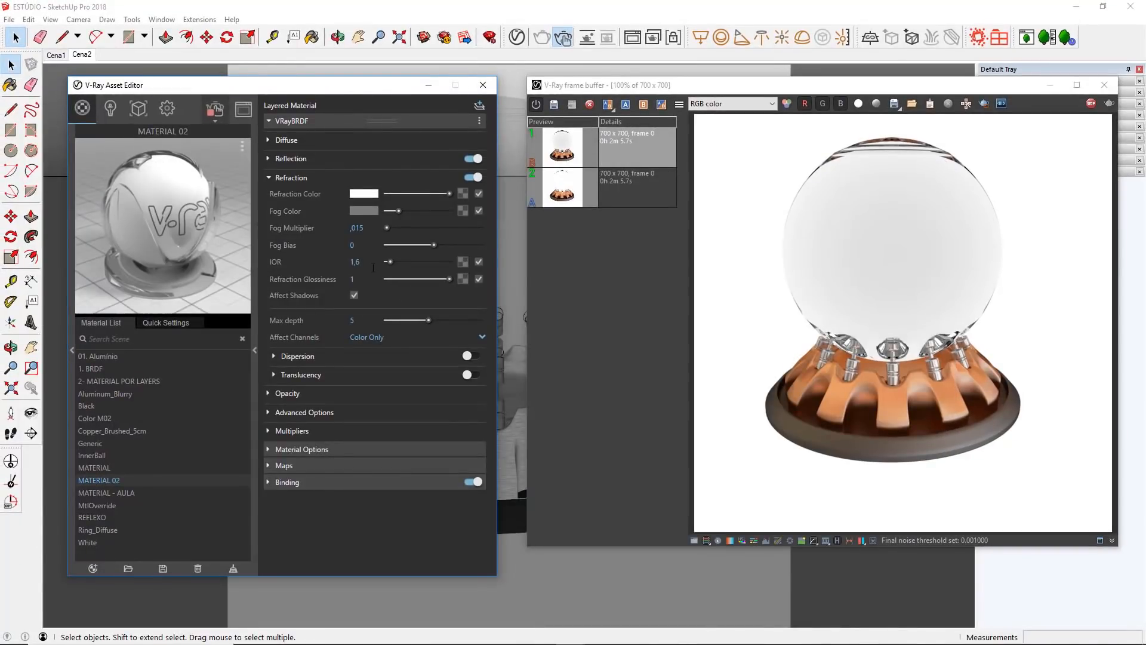
left_click(372, 263)
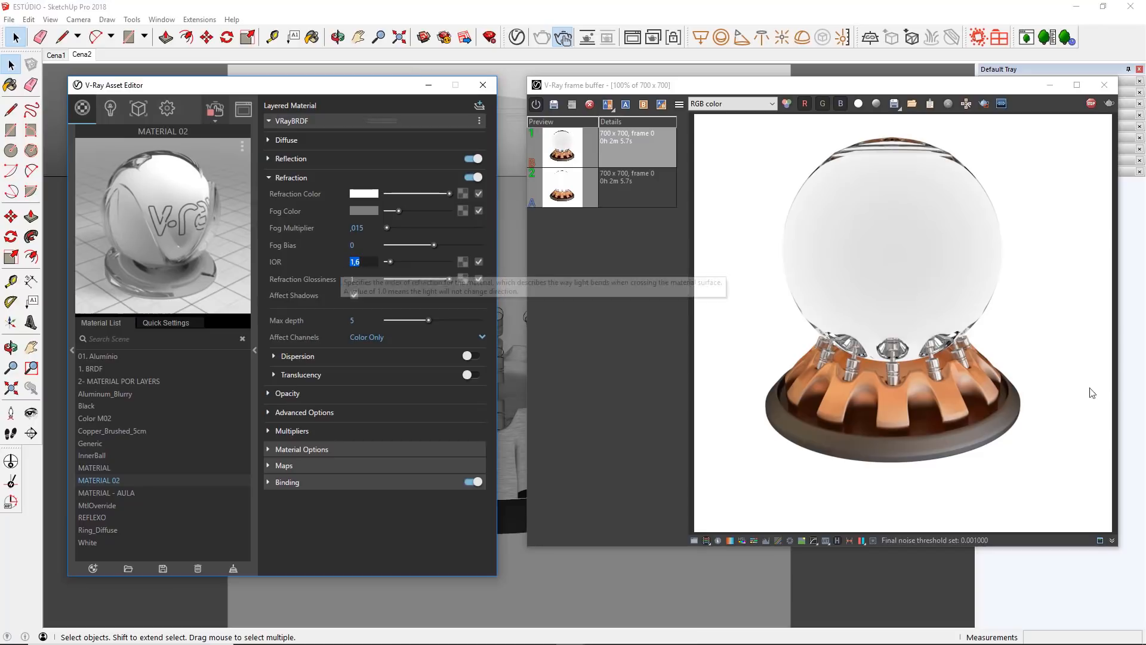
key("Return")
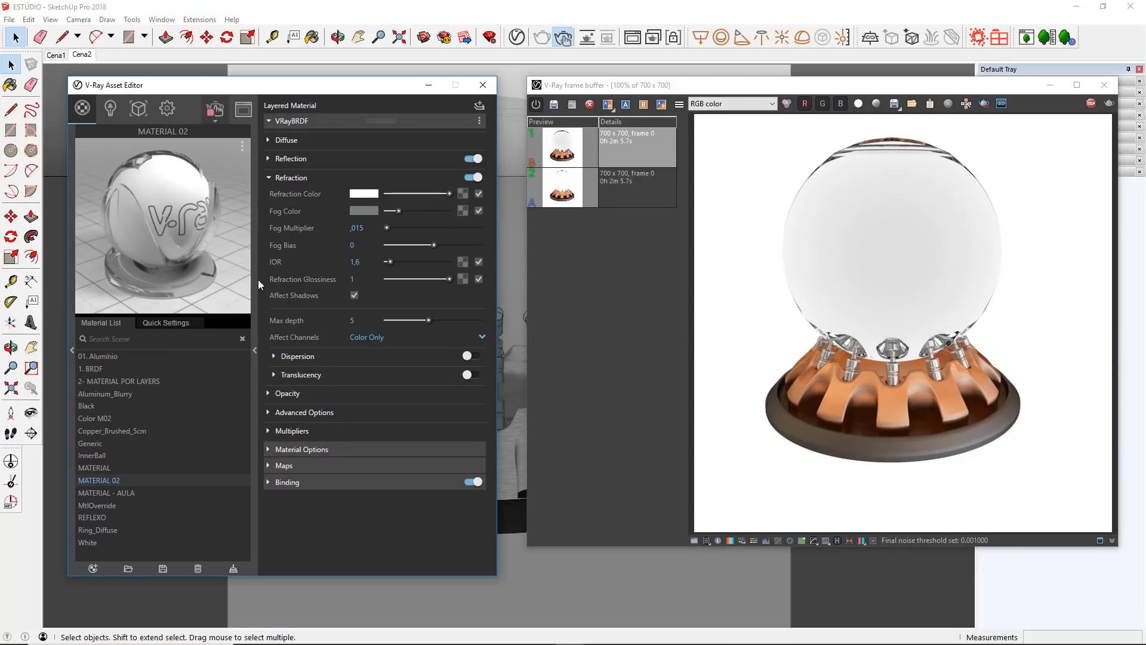
- Set MATERIAL 02's refraction glossiness to 0.7
left_click(355, 280)
type(",7")
key("Return")
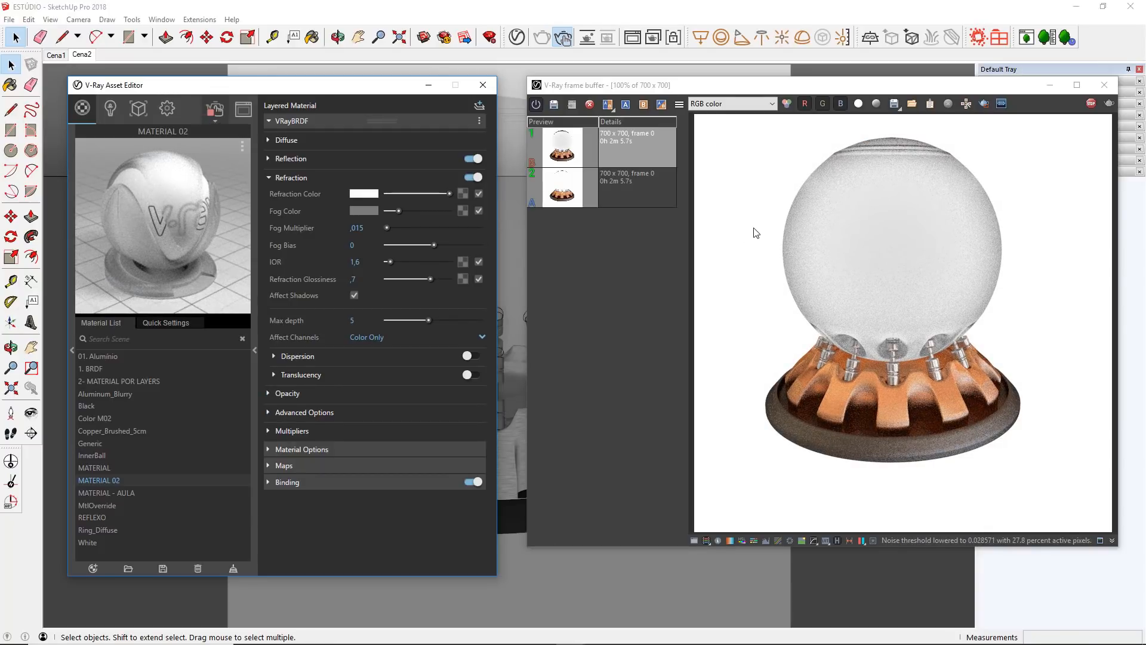
- Save the blurred-glass render to the history and compare it as image B against the clear fogged render as image A
left_click(555, 108)
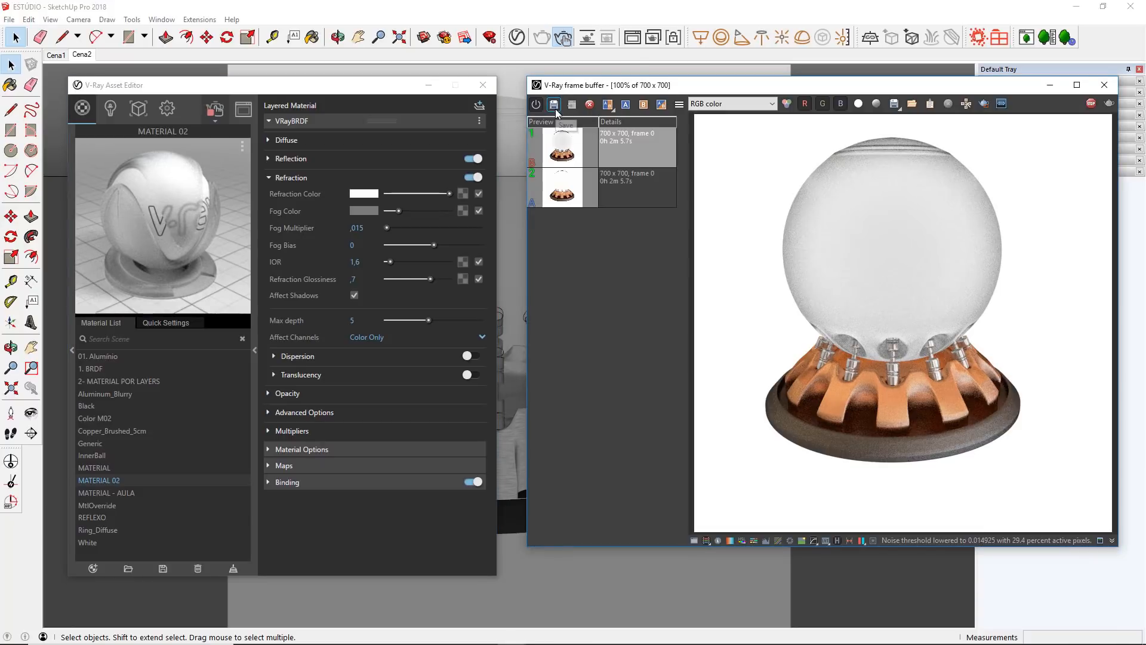
left_click(621, 181)
left_click(626, 105)
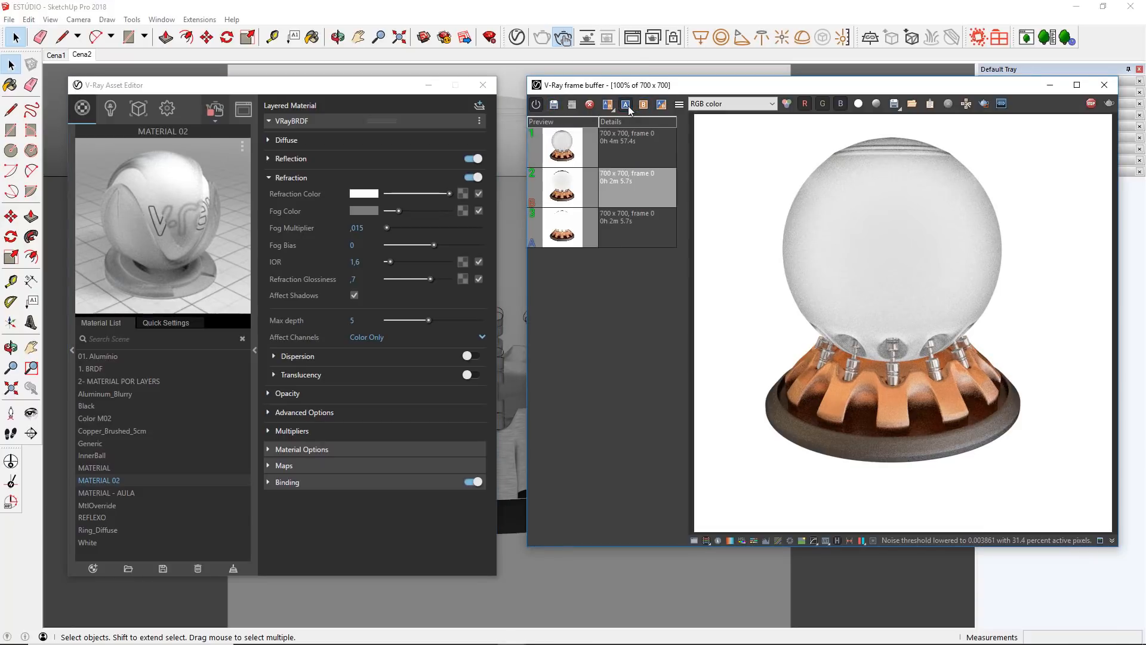
left_click(630, 161)
left_click(643, 105)
left_click_drag(946, 125, 1015, 133)
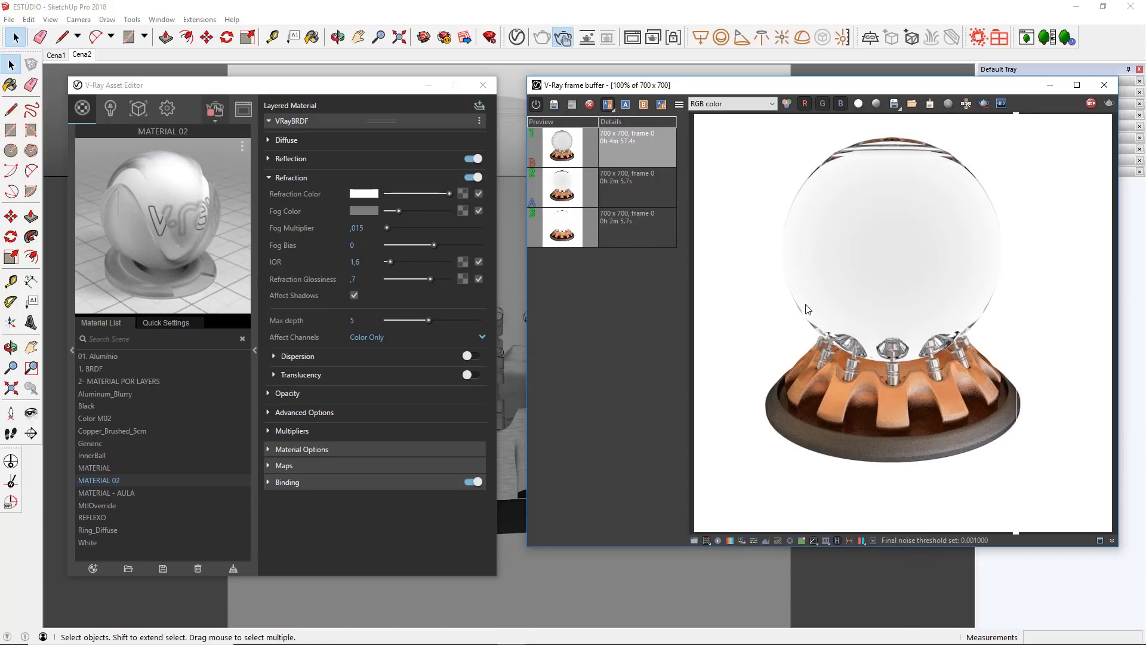
left_click_drag(1015, 120, 898, 173)
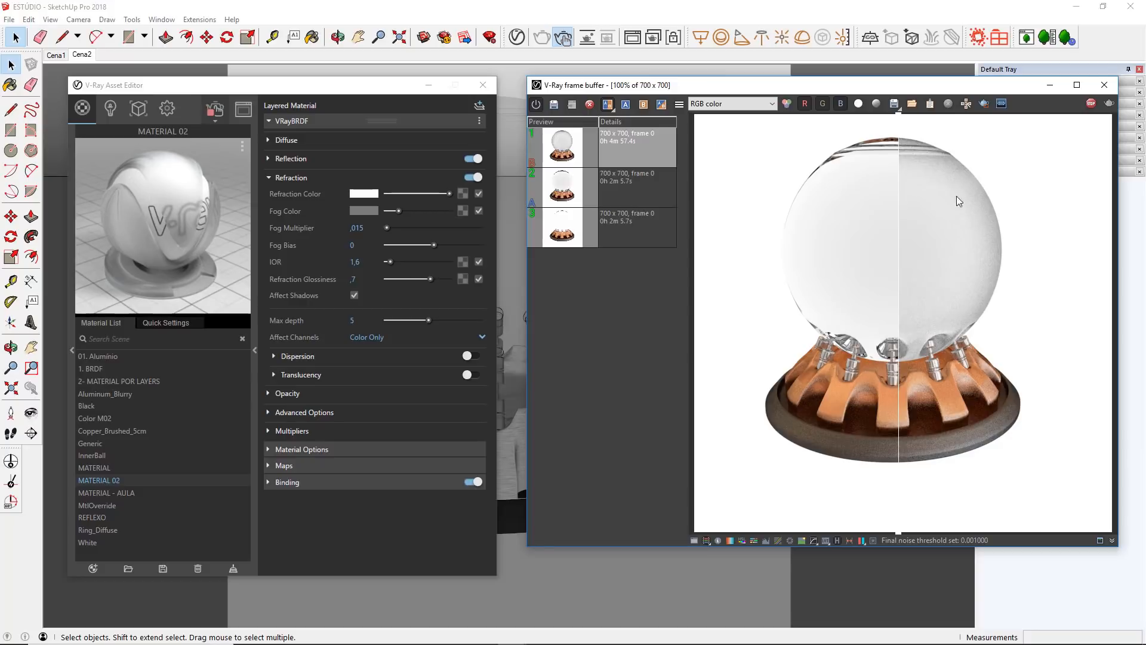
left_click(375, 279)
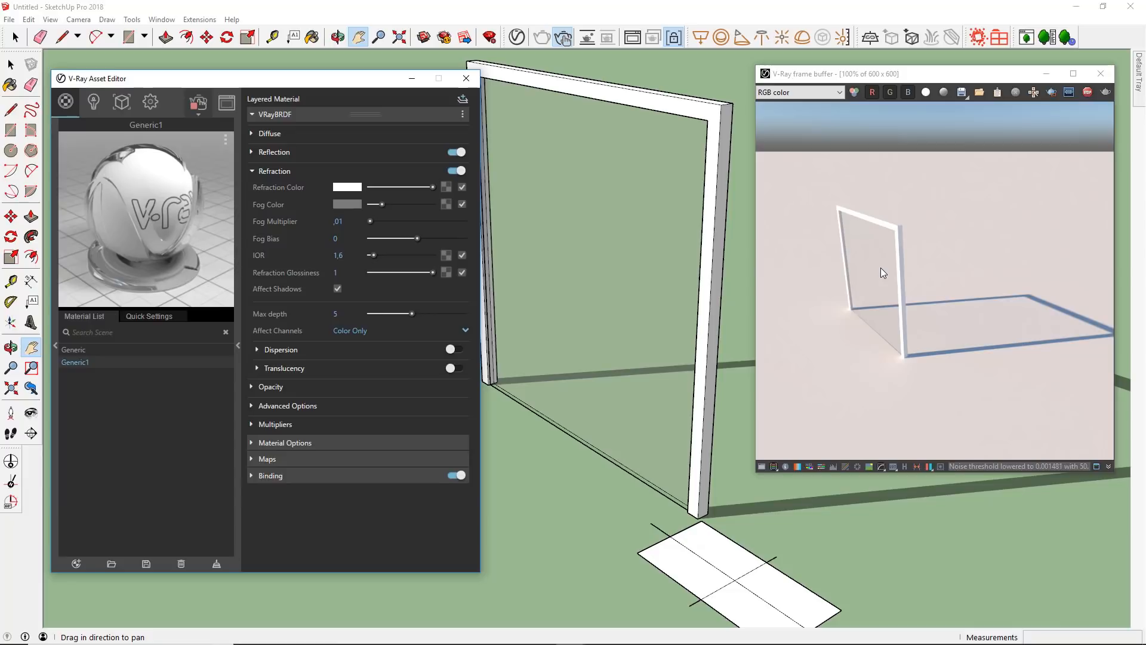
- Turn off Affect Shadows in Generic1's refraction settings to compare the glass shadow, and turn it back on
left_click(339, 289)
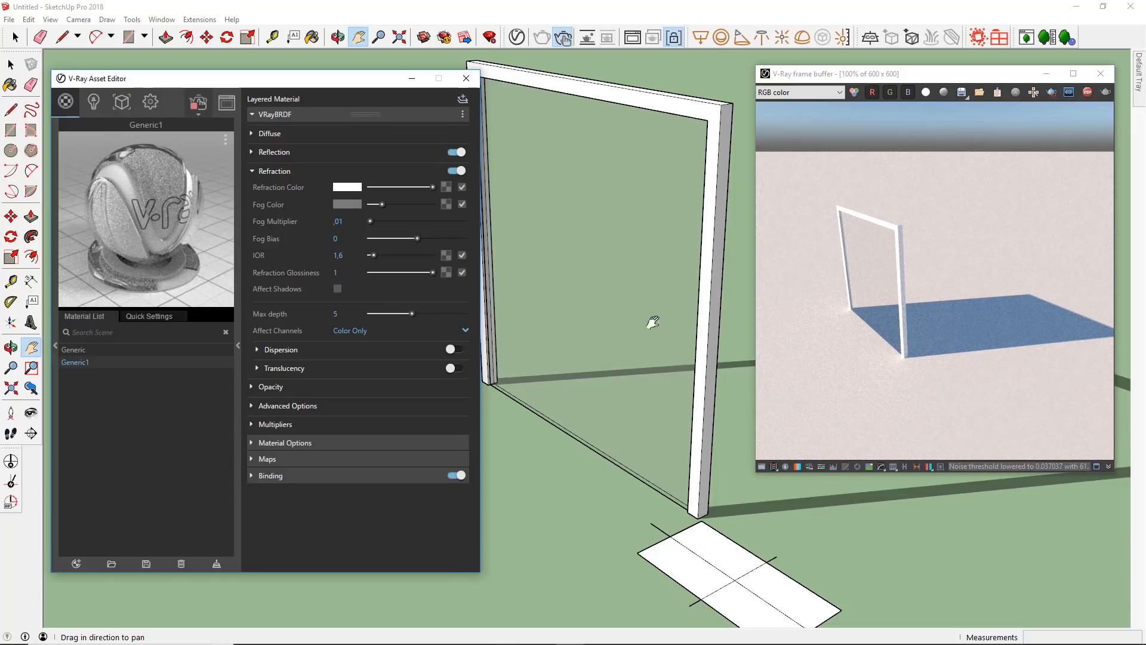
left_click(337, 289)
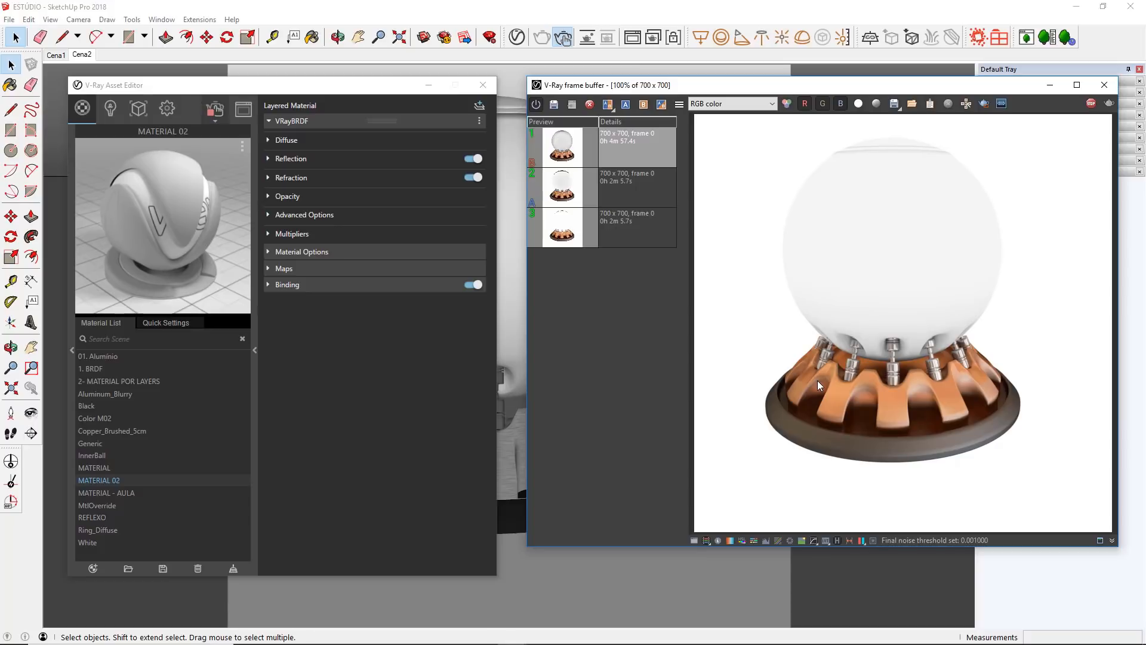
- Darken MATERIAL 02's diffuse color to a near-black gray with RGB values of 0.057
left_click(309, 141)
left_click(353, 156)
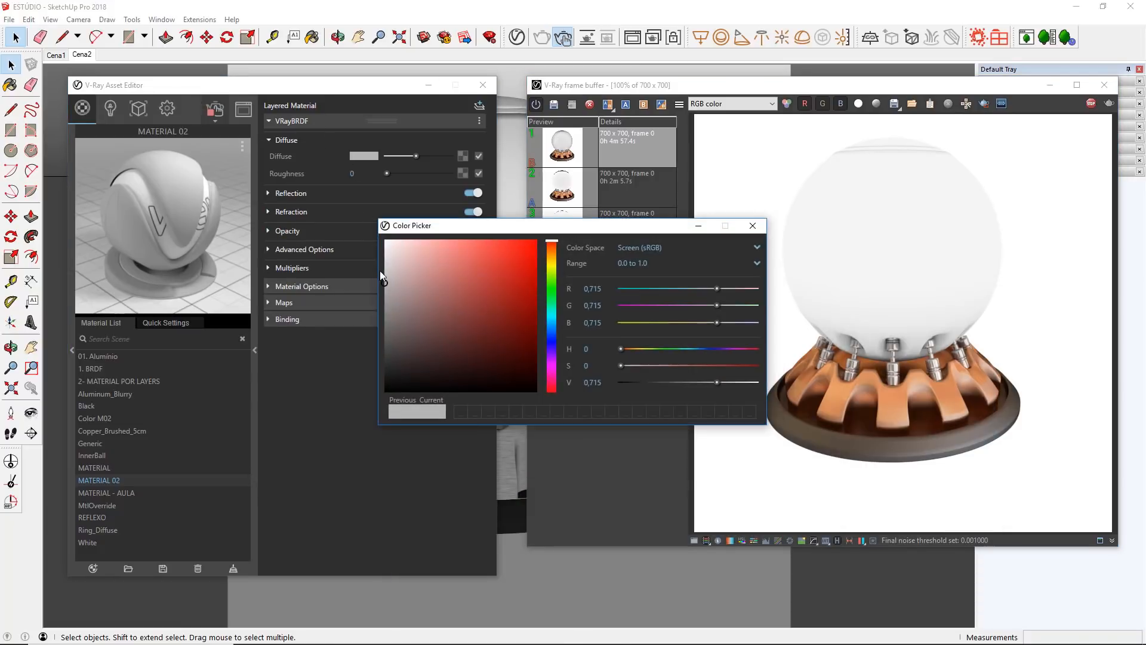
left_click_drag(385, 281, 373, 383)
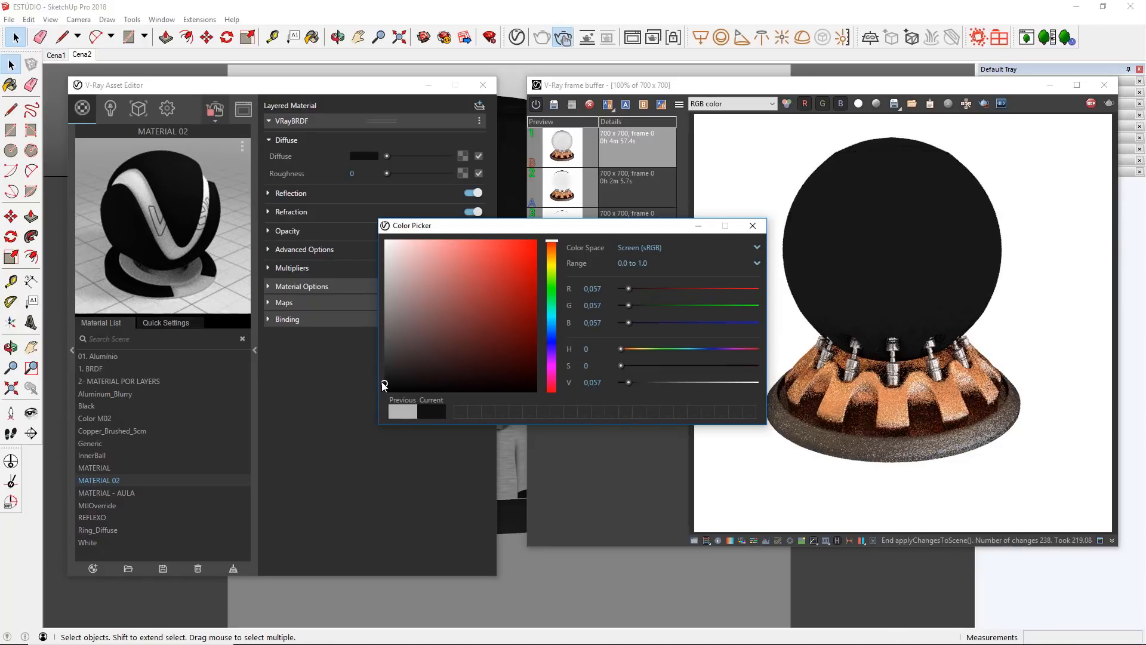
left_click(753, 225)
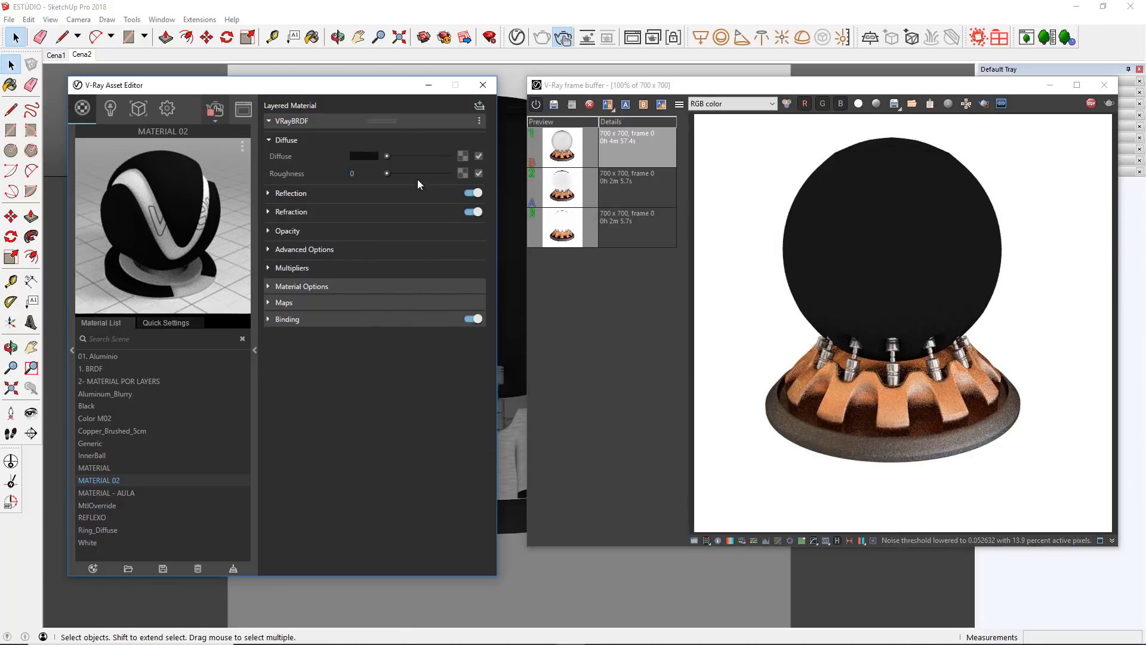
left_click(286, 140)
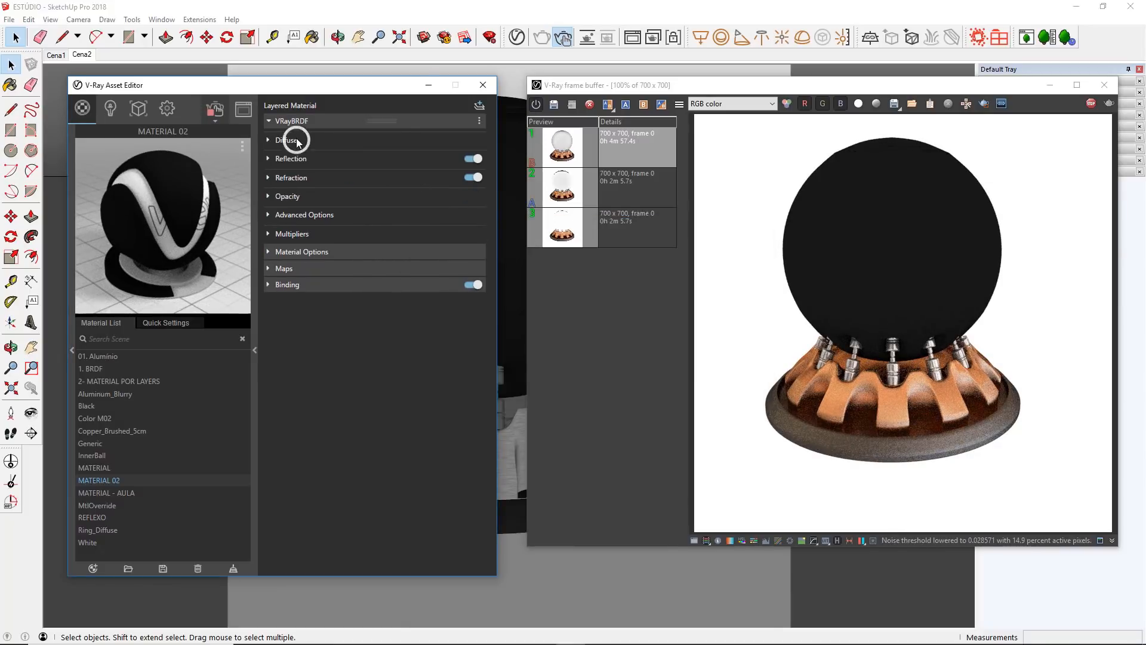
- Raise MATERIAL 02's reflection color to full white
left_click(326, 158)
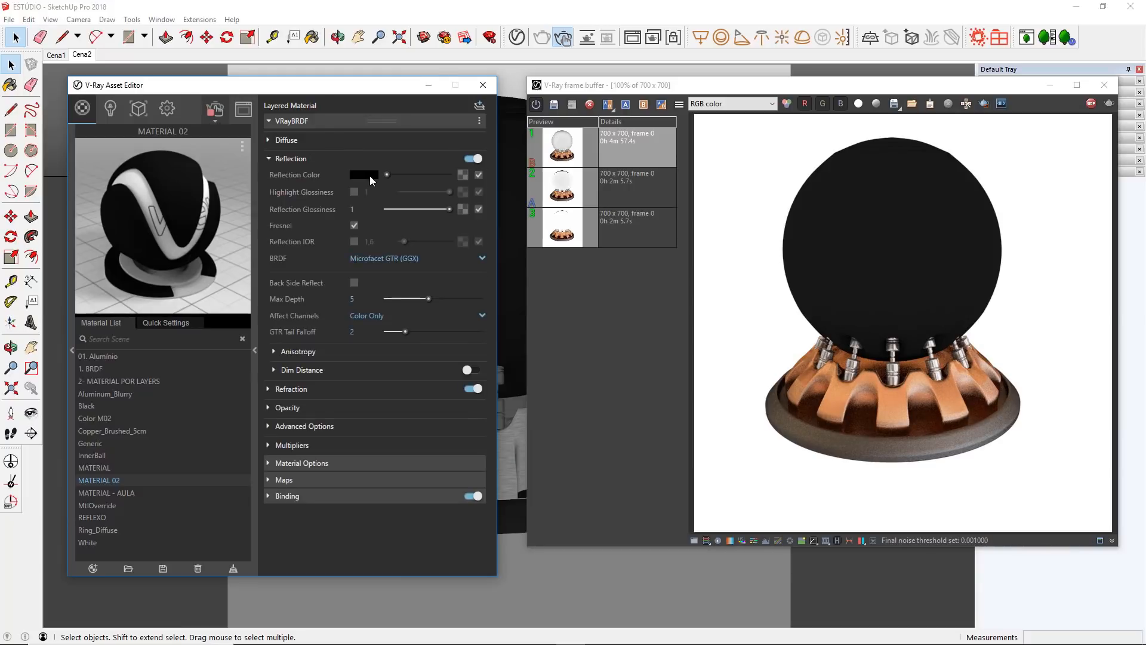
left_click_drag(386, 174, 461, 178)
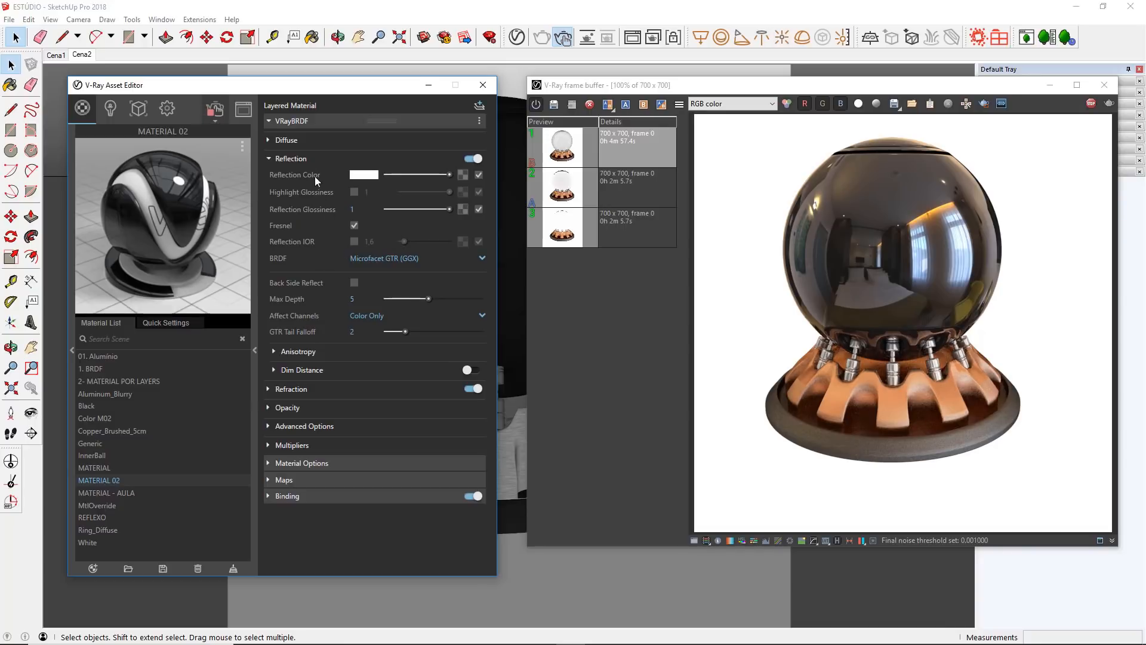
left_click(290, 159)
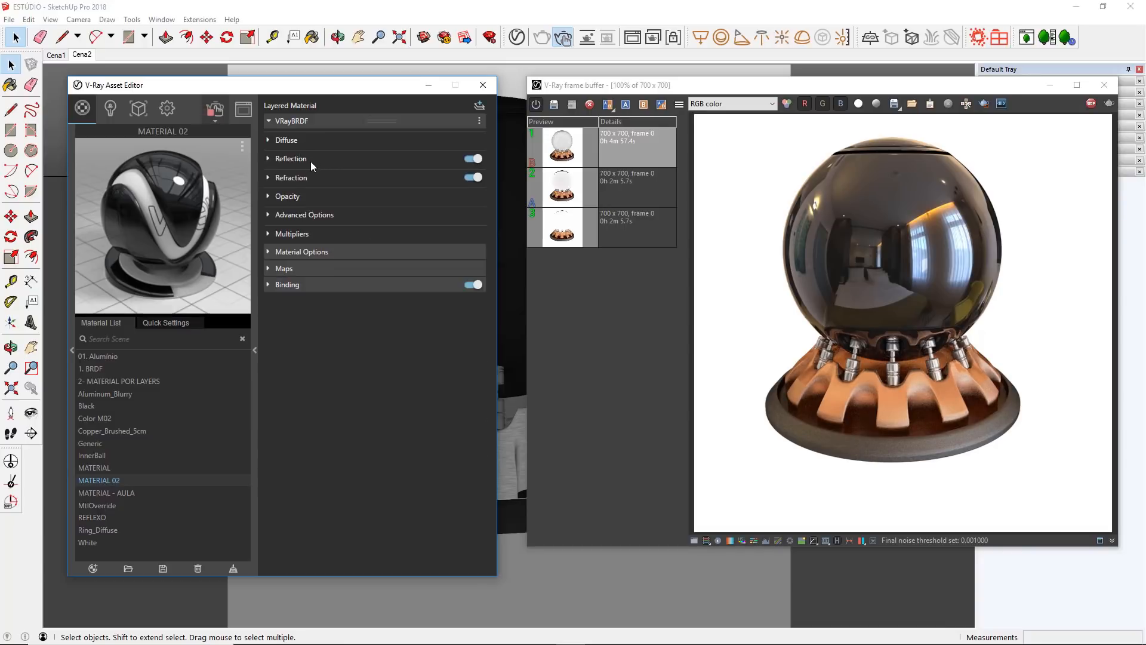
- Raise MATERIAL 02's refraction color to white and back it off very slightly
left_click(313, 177)
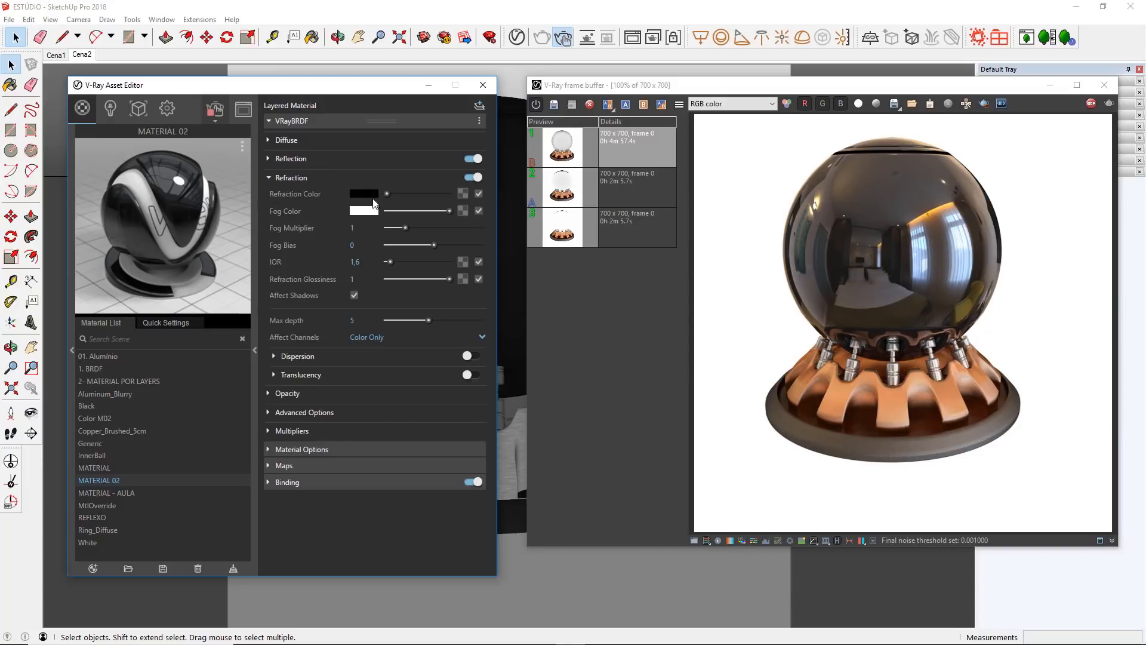
left_click_drag(387, 194, 452, 195)
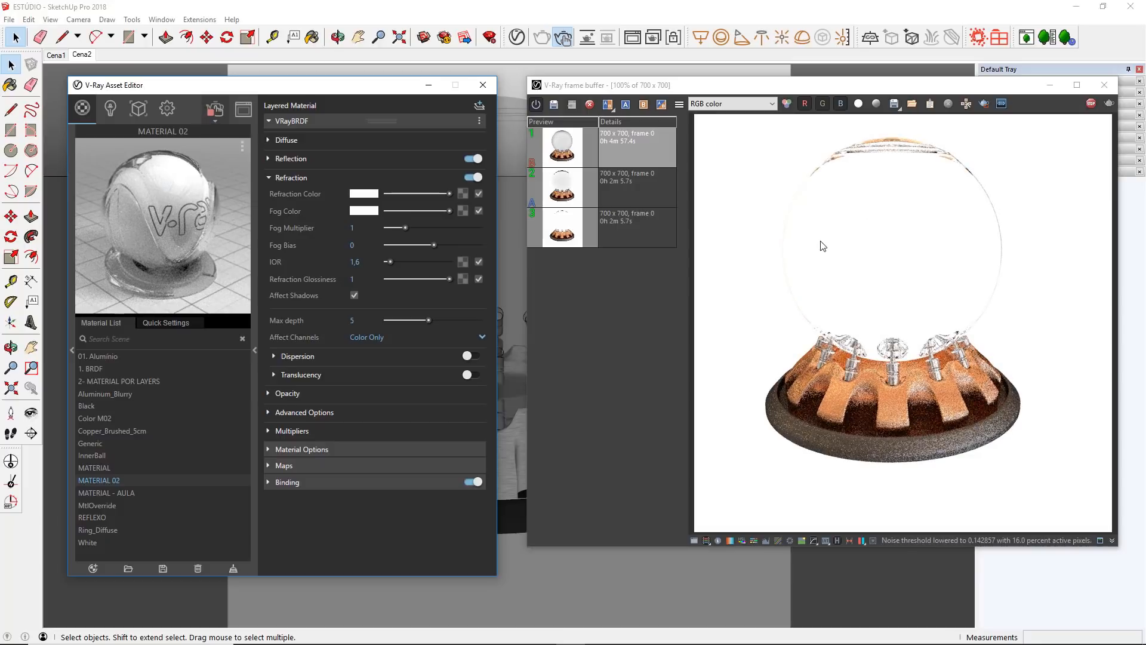
left_click_drag(449, 194, 447, 194)
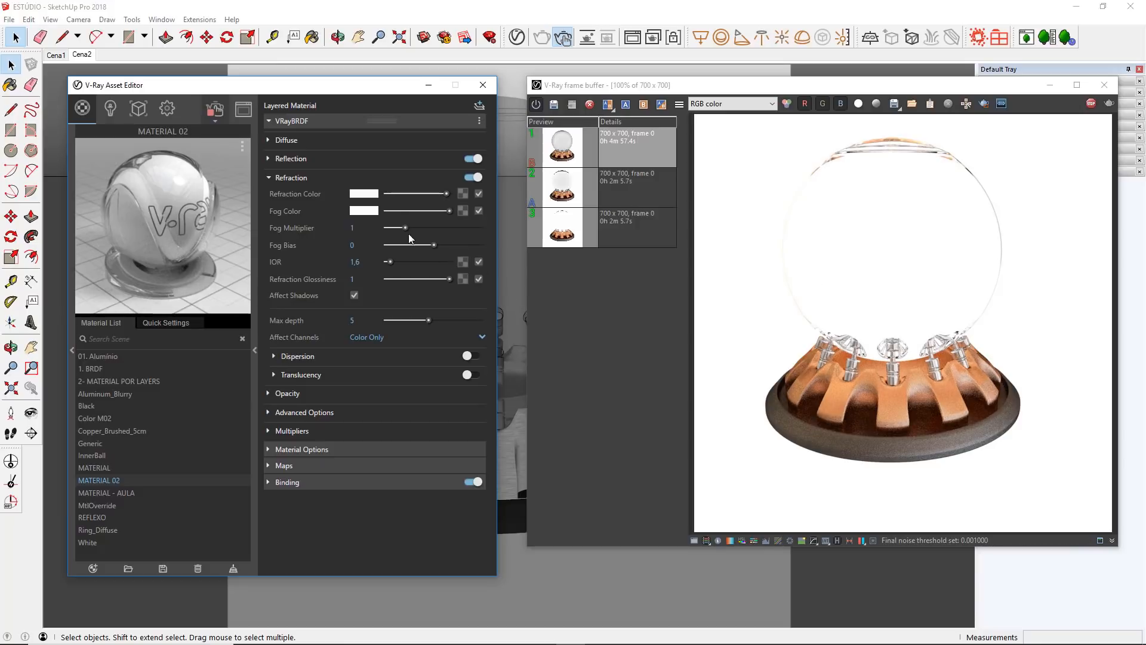
- Set MATERIAL 02's refraction fog color to teal with RGB 0.271, 0.584, 0.536, and bring the render to the front
left_click(365, 211)
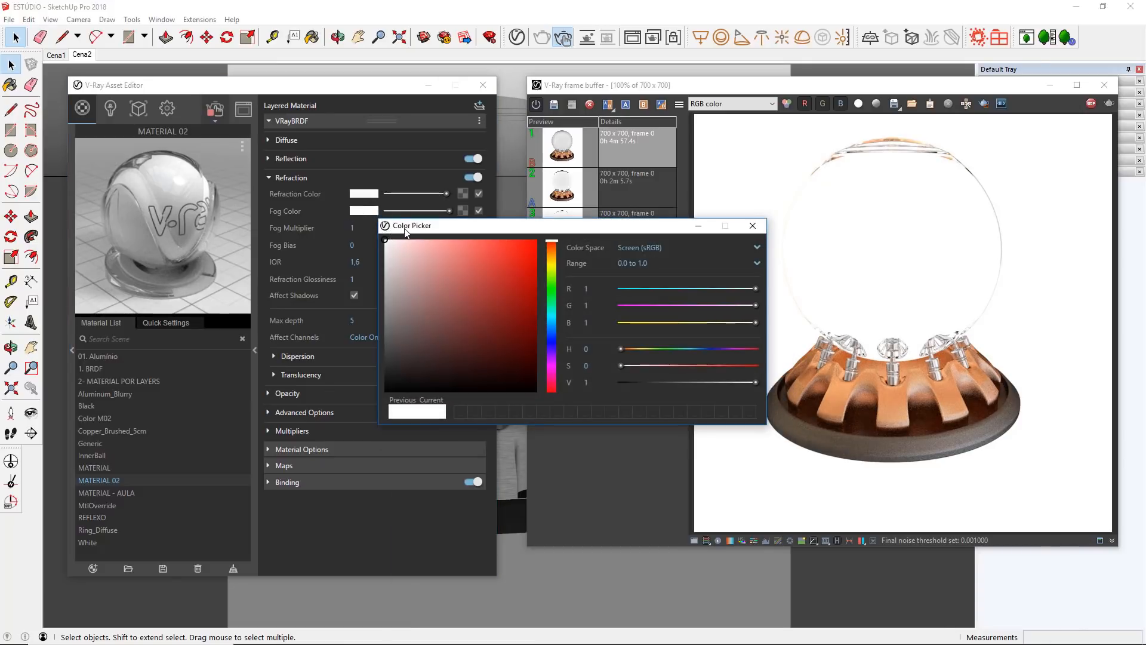
left_click_drag(405, 232, 472, 232)
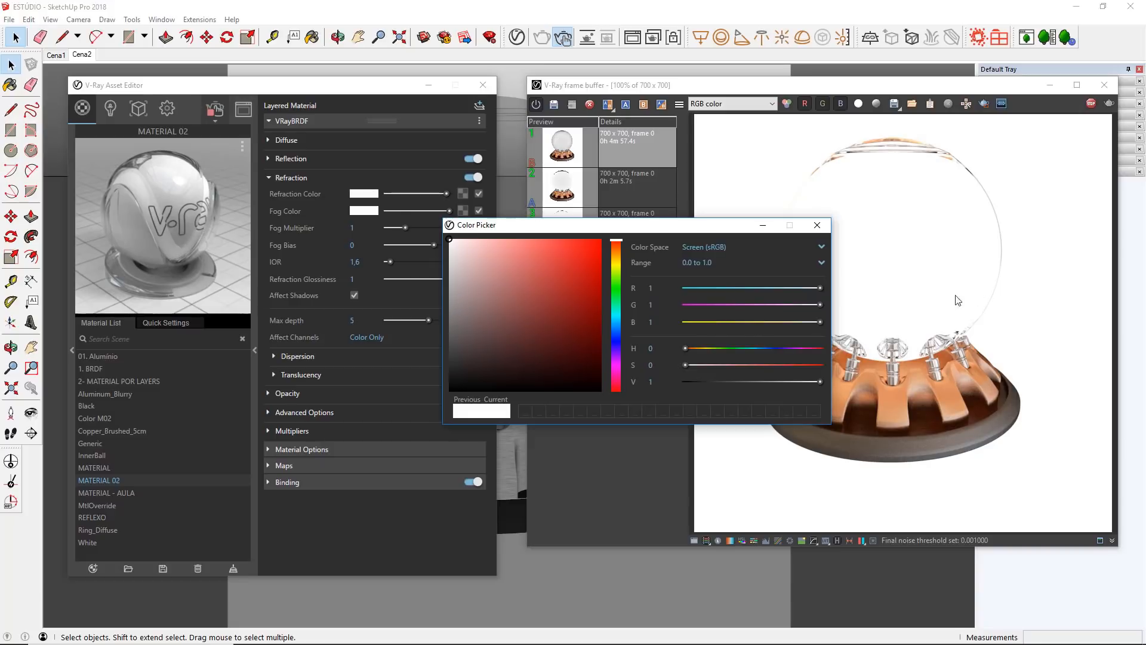
left_click(616, 311)
left_click_drag(618, 310, 618, 311)
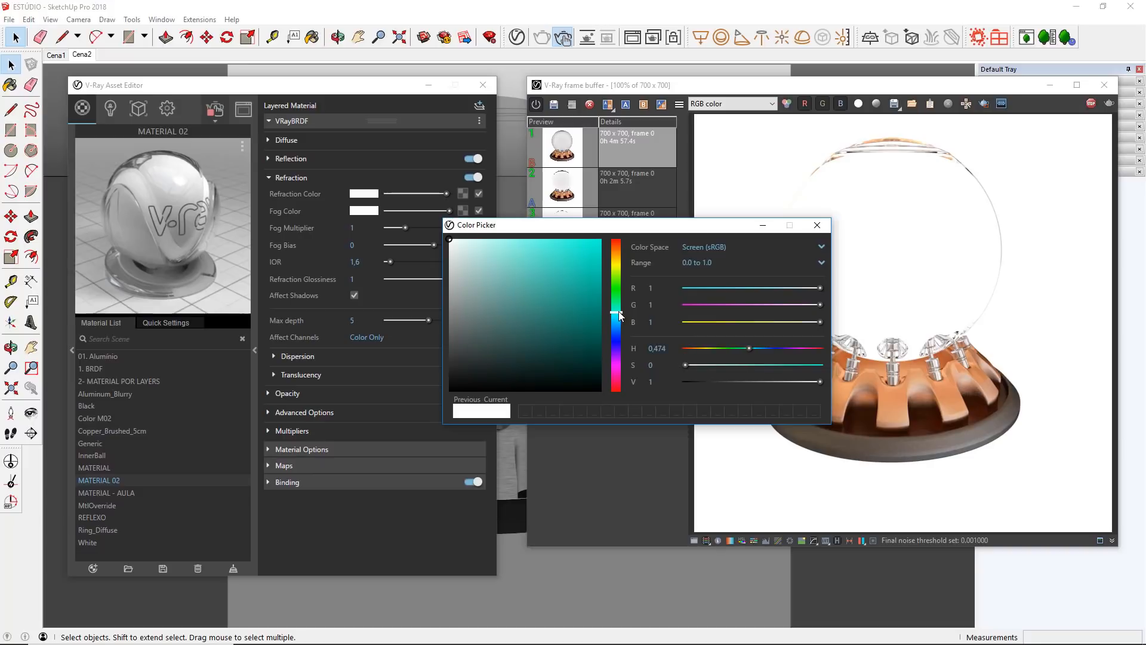
left_click(531, 302)
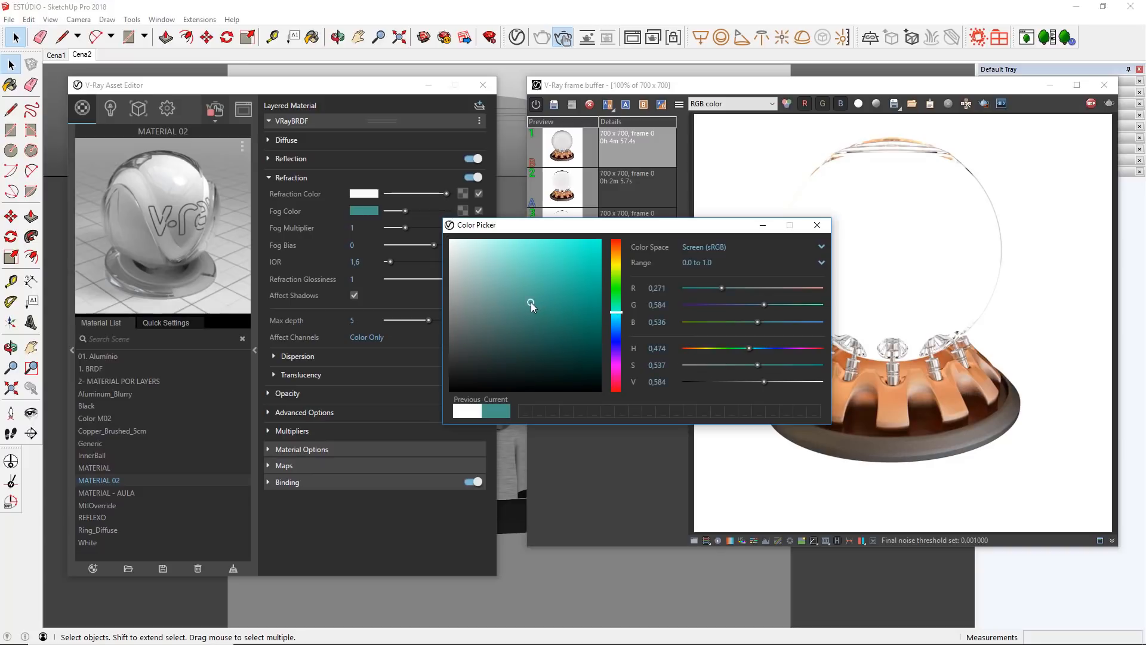
left_click(761, 224)
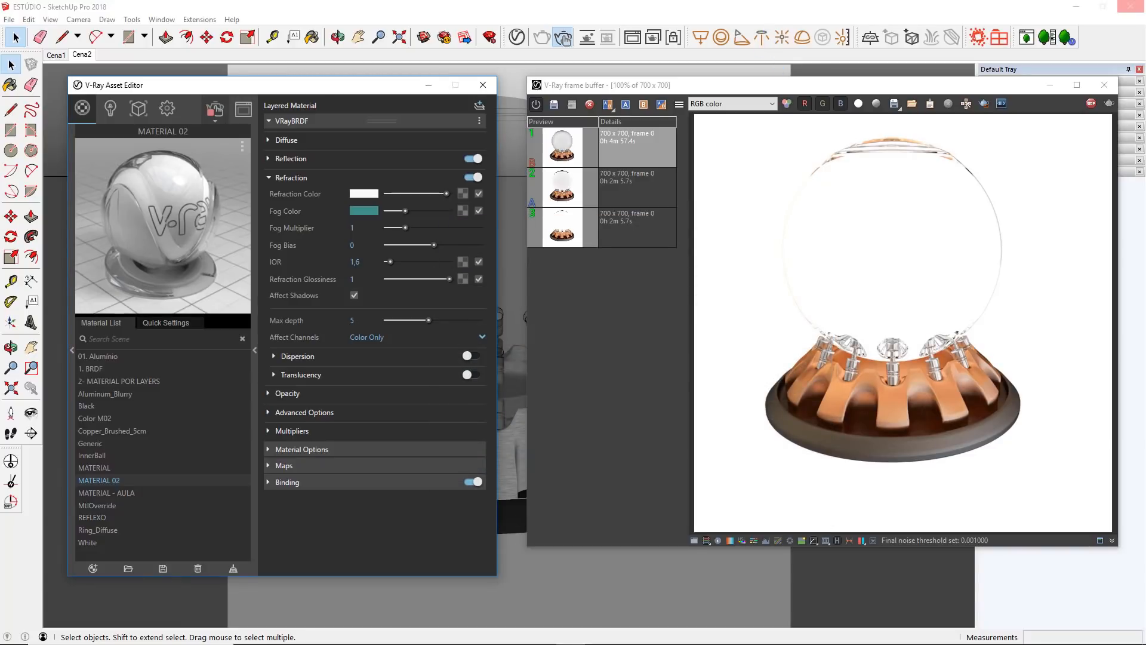
left_click(888, 332)
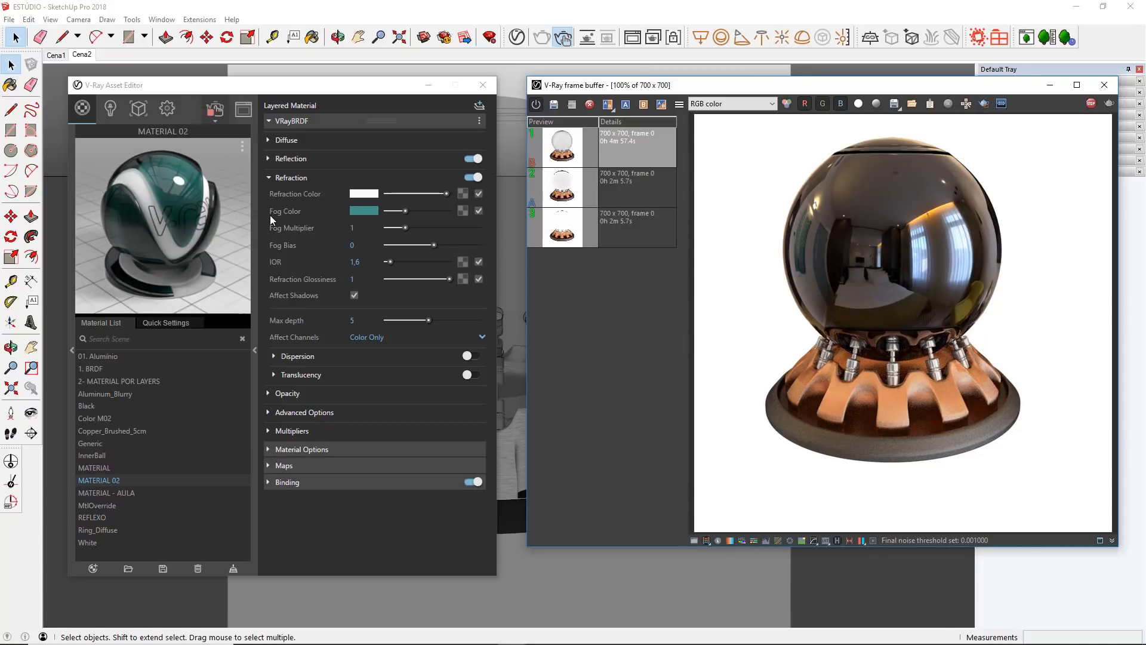
- Try a fog multiplier of 0.03 on MATERIAL 02 to lighten the teal fog
left_click(352, 228)
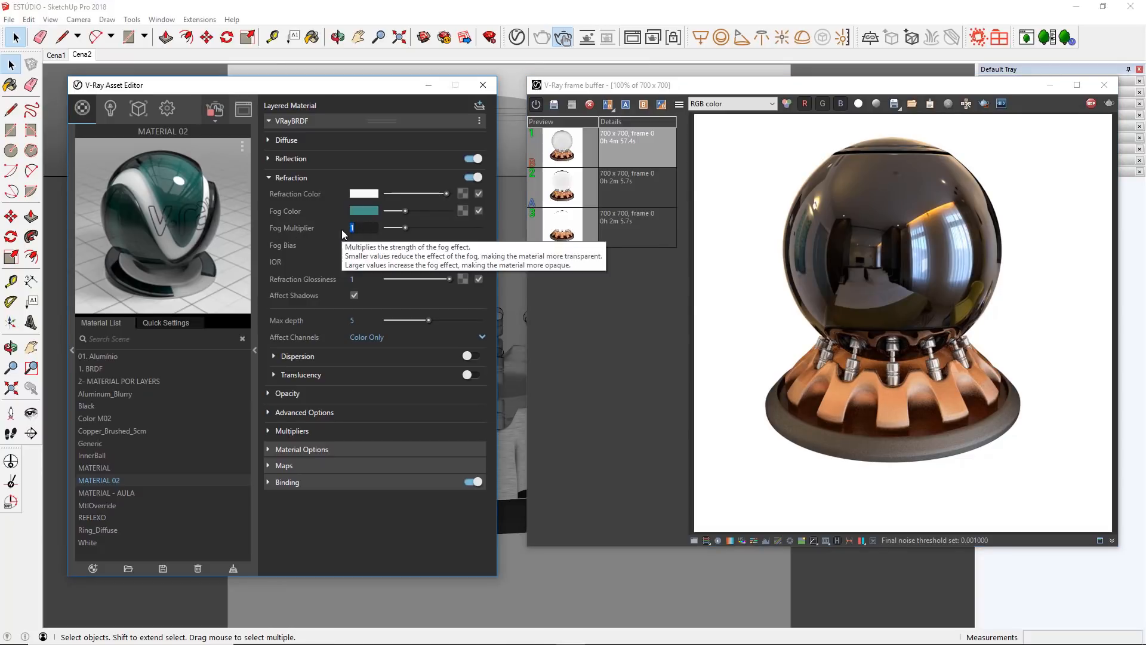
type(",03")
key("Return")
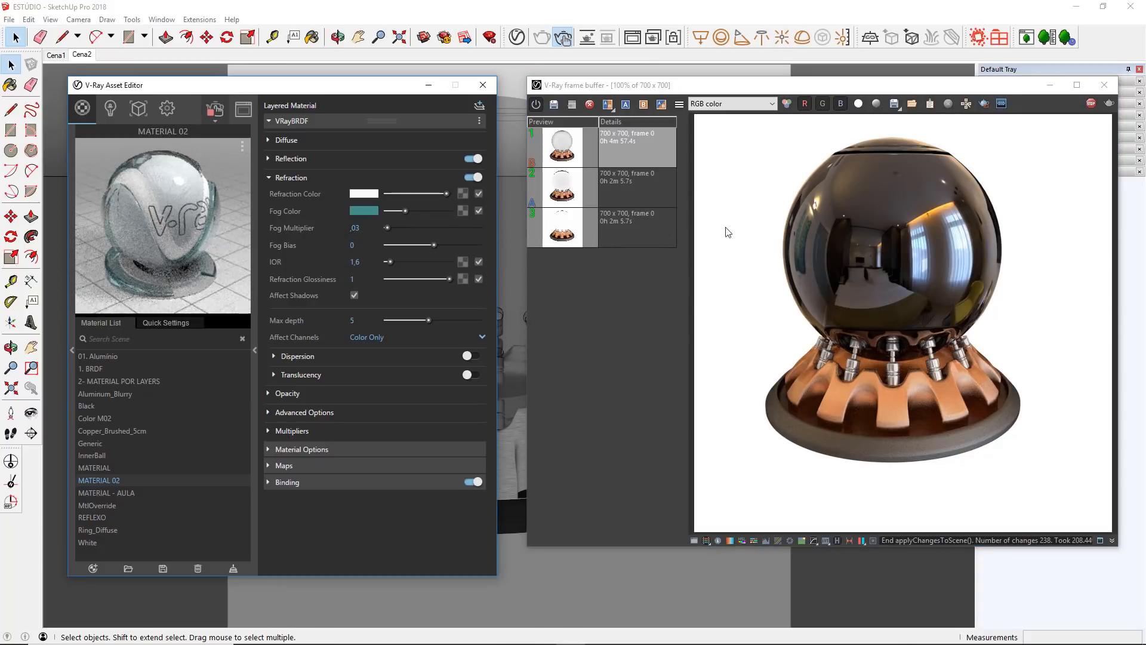
- Set MATERIAL 02's fog multiplier to 0.015
left_click(365, 228)
key("BackSpace")
type("15")
key("Return")
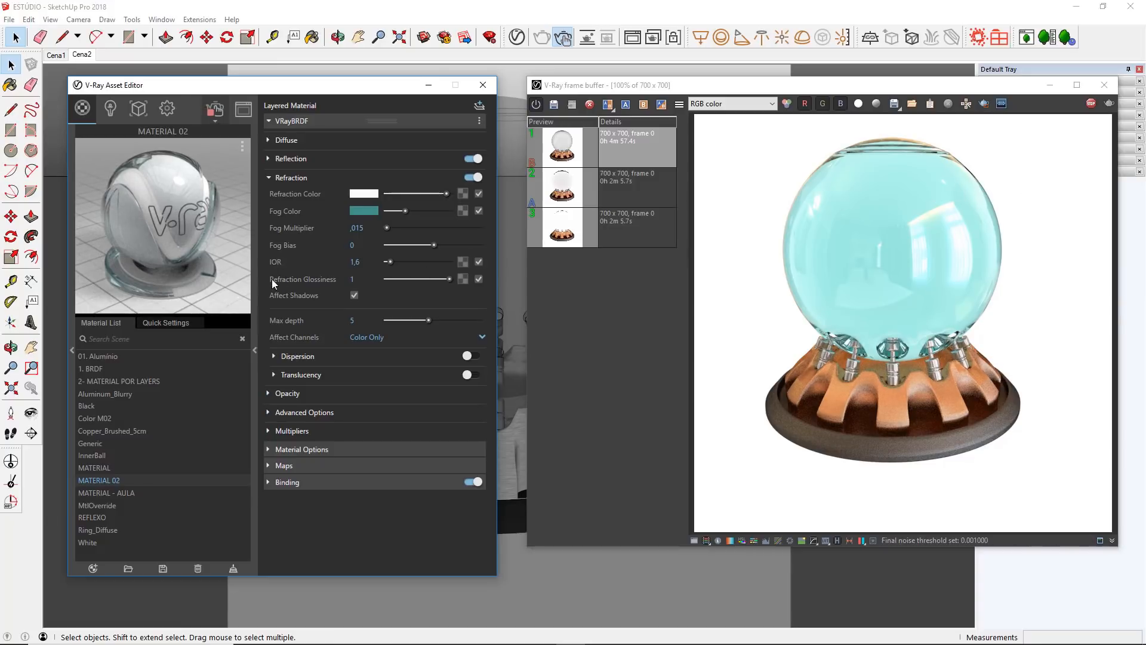
- Set MATERIAL 02's refraction glossiness to 0.6 to blur the teal glass
double_click(351, 279)
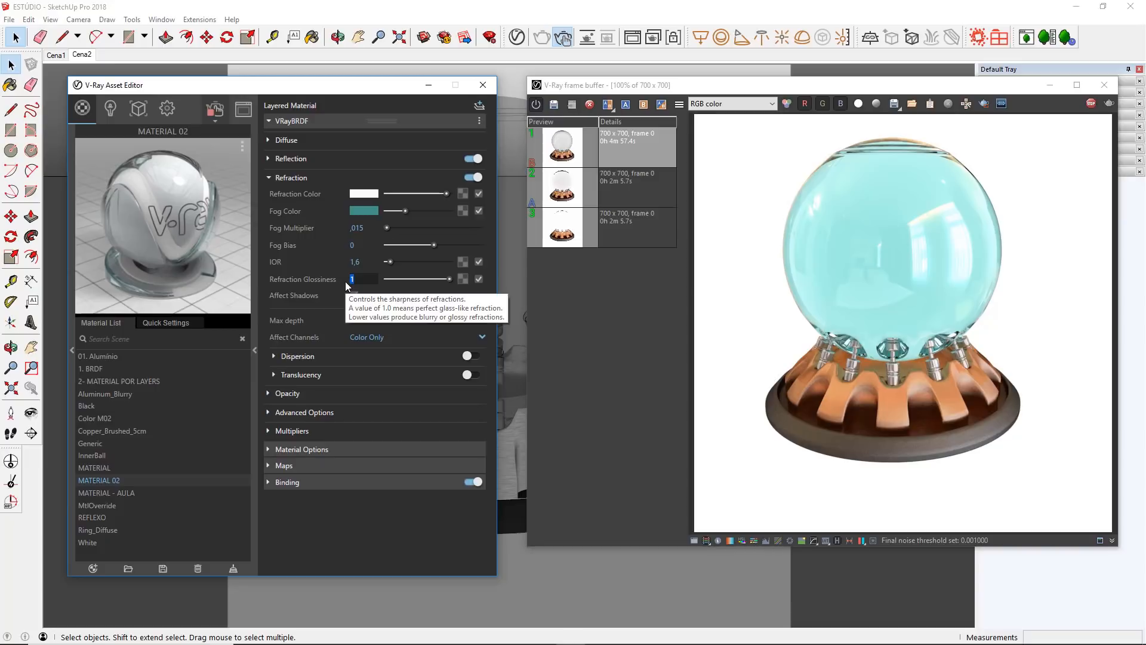
type(",6")
key("Return")
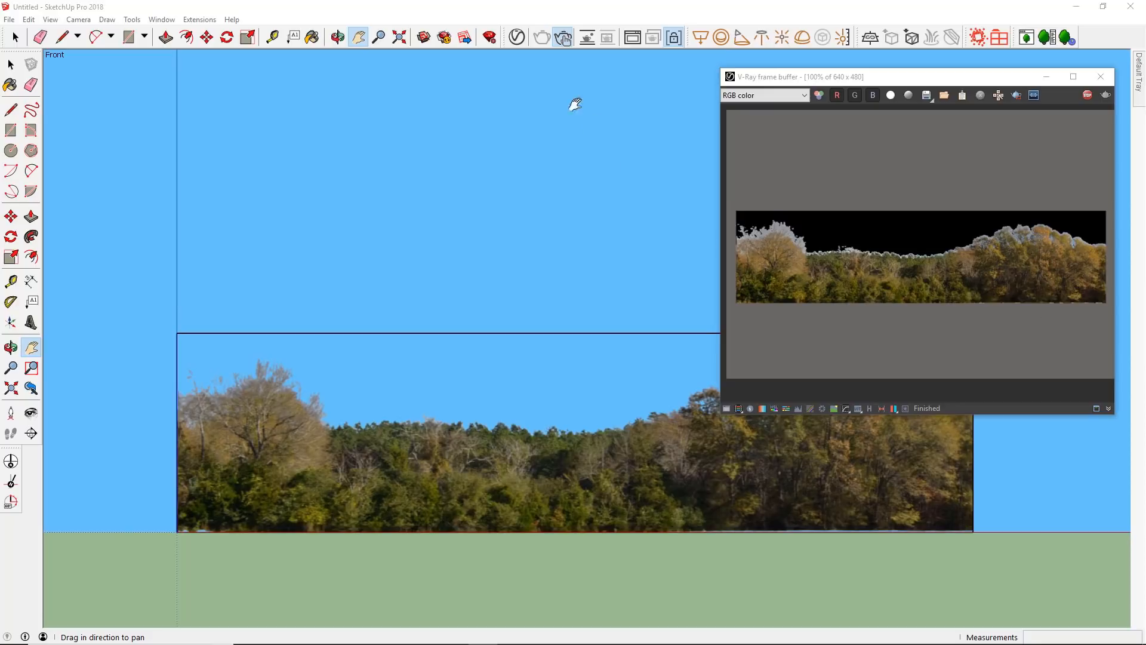
- In the tree-line scene, choose a bitmap texture for the Generic material's opacity map
left_click(516, 37)
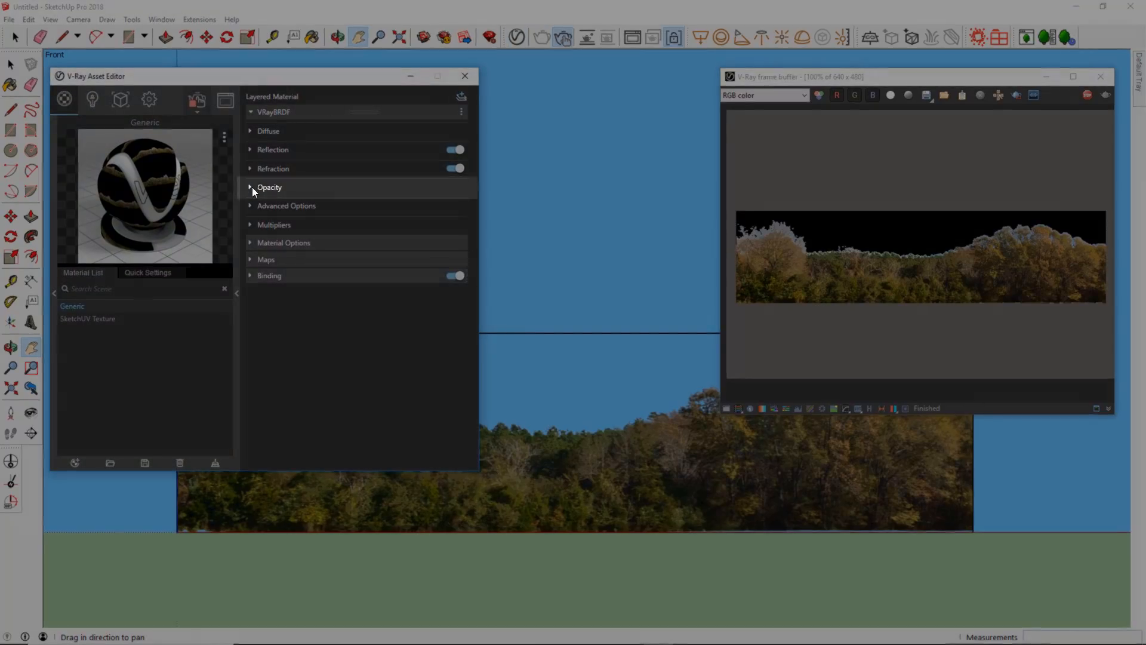
left_click(252, 187)
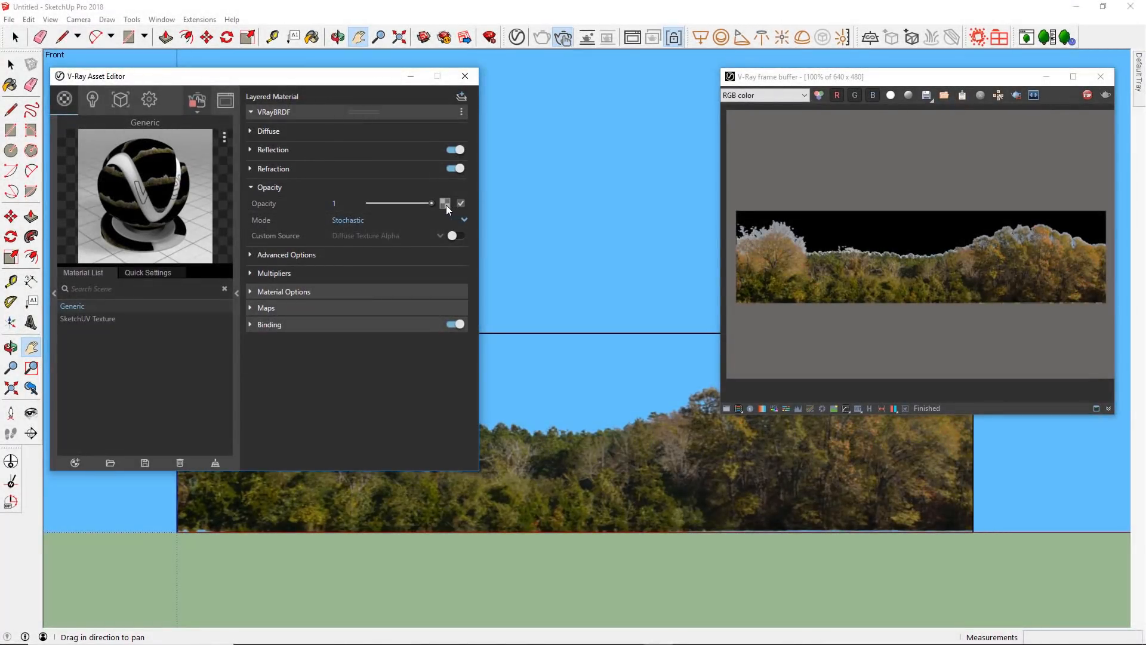
left_click(445, 203)
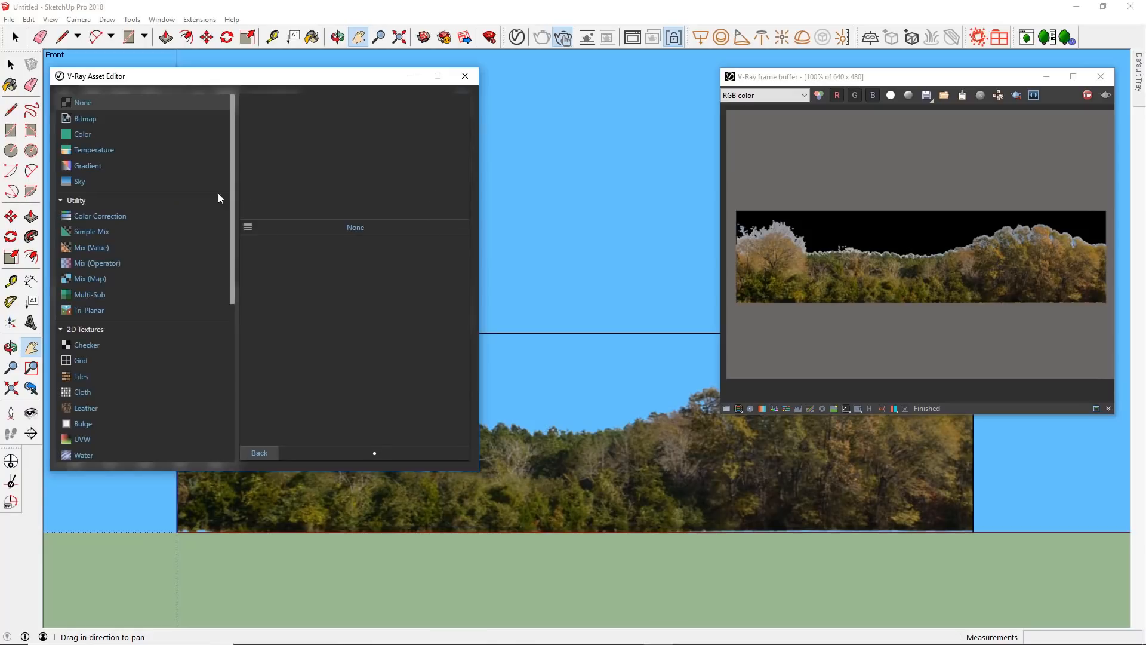
left_click(103, 119)
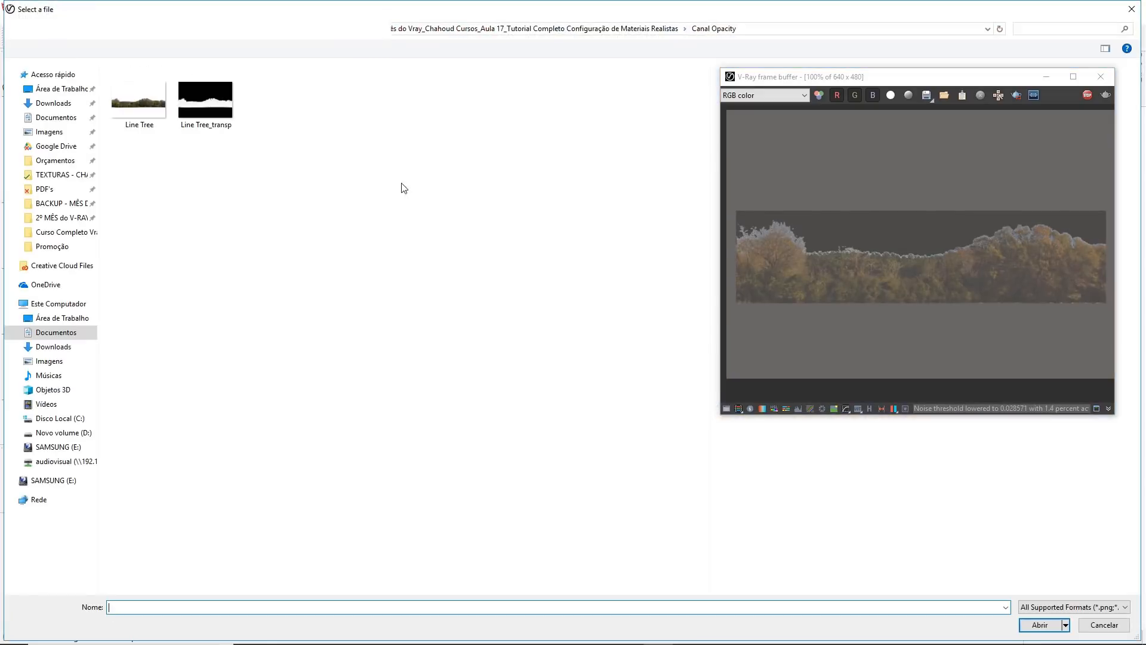
- Preview the Line Tree_transp mask enlarged, load it as the opacity bitmap, and show the V-Ray frame buffer again
left_click(204, 100)
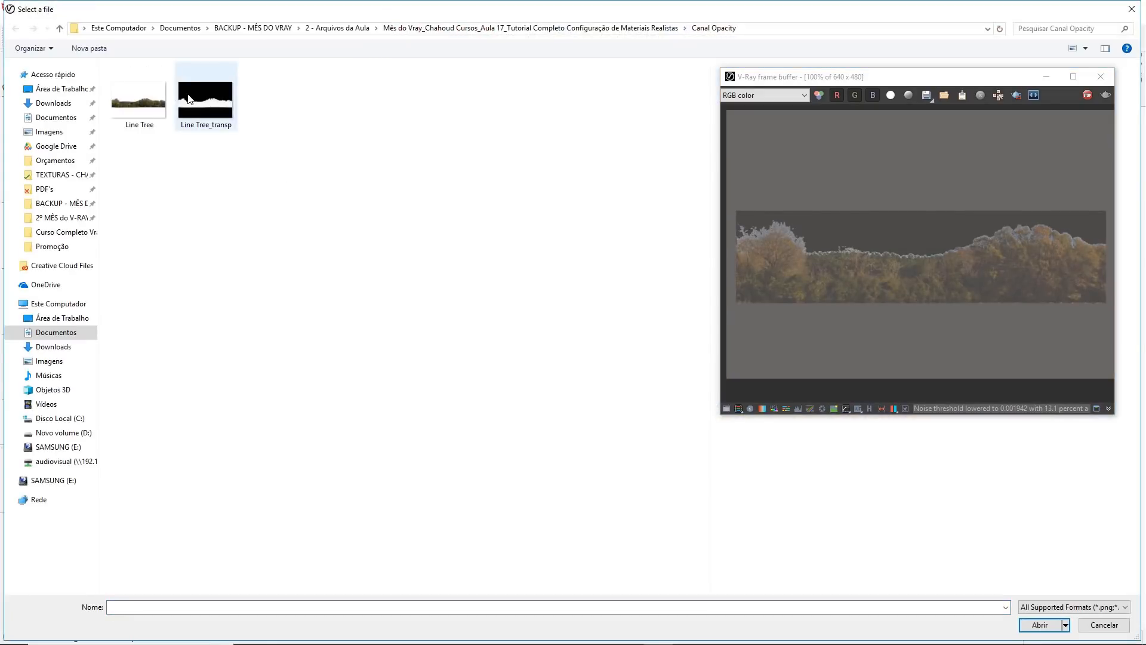
left_click(1046, 77)
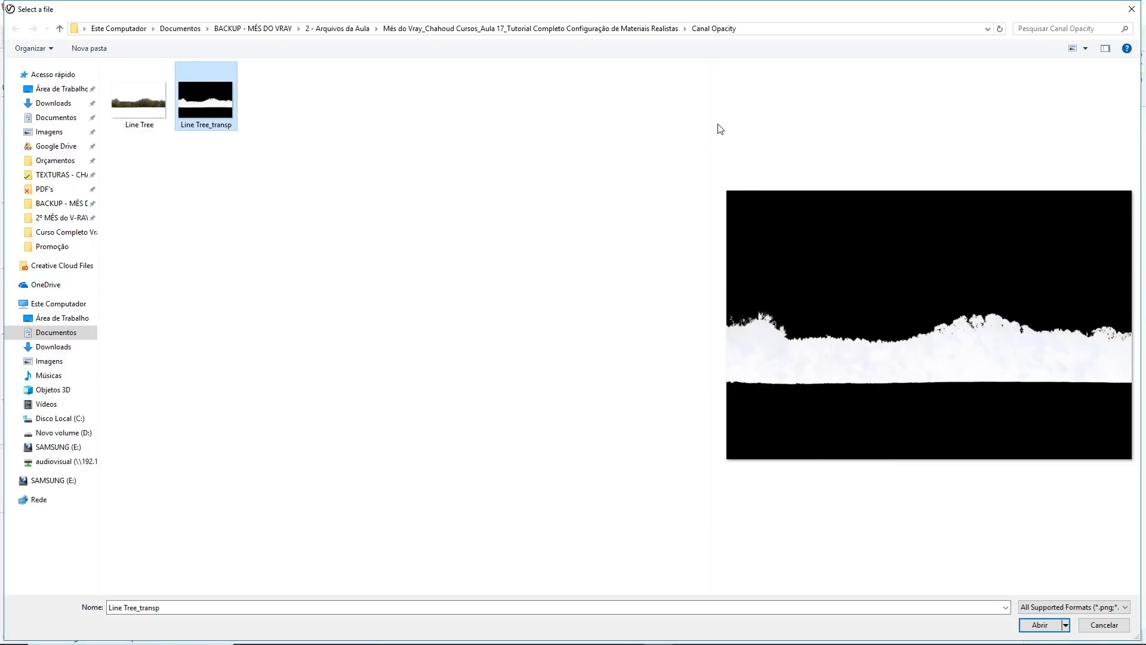
left_click_drag(710, 124, 338, 147)
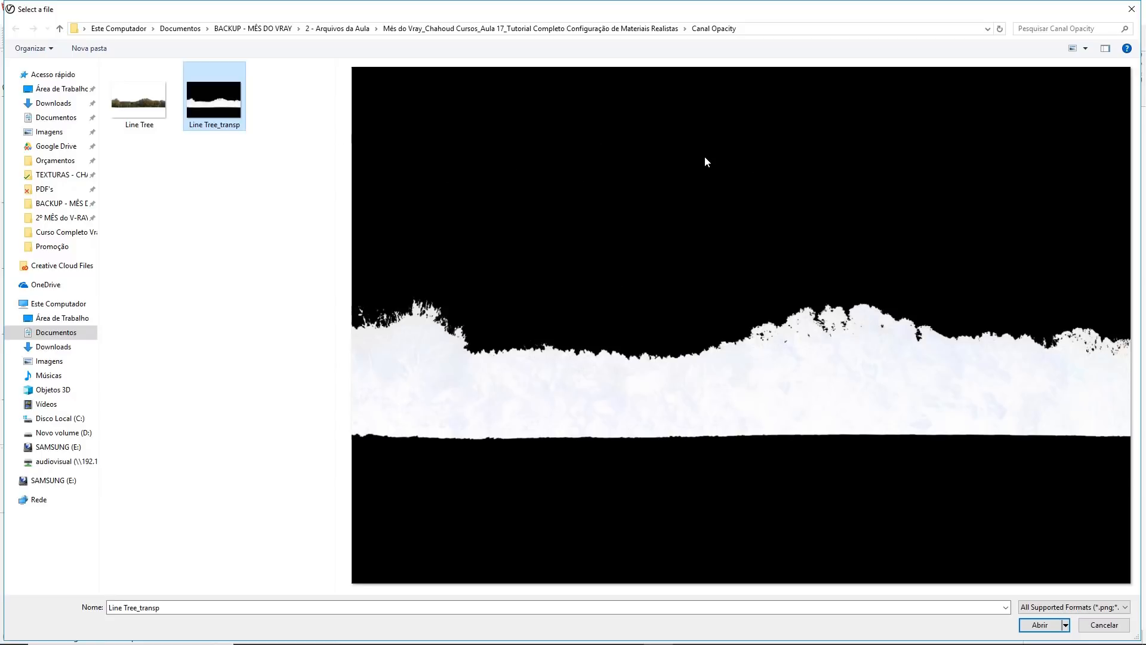
left_click(300, 203)
left_click(225, 110)
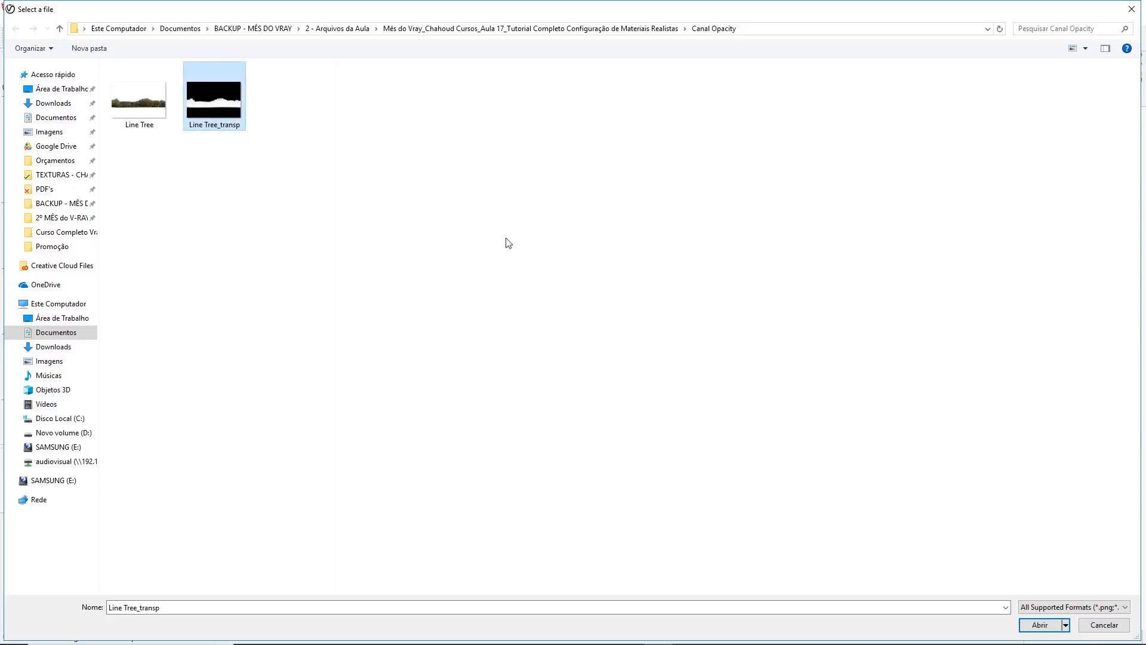
left_click(1040, 625)
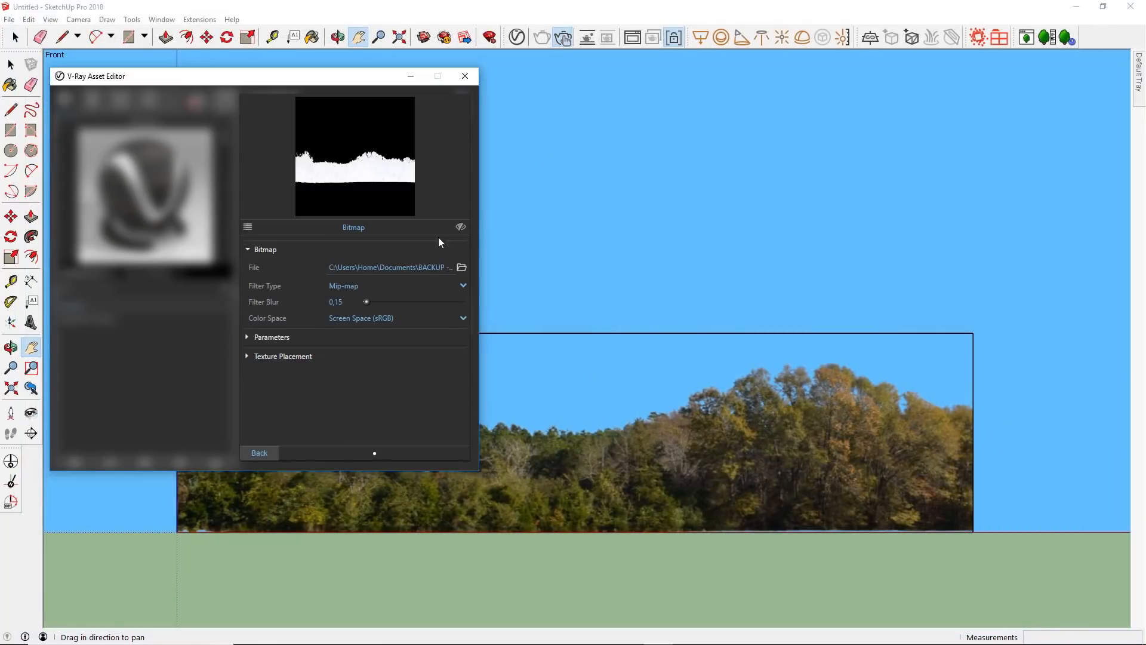
left_click(262, 451)
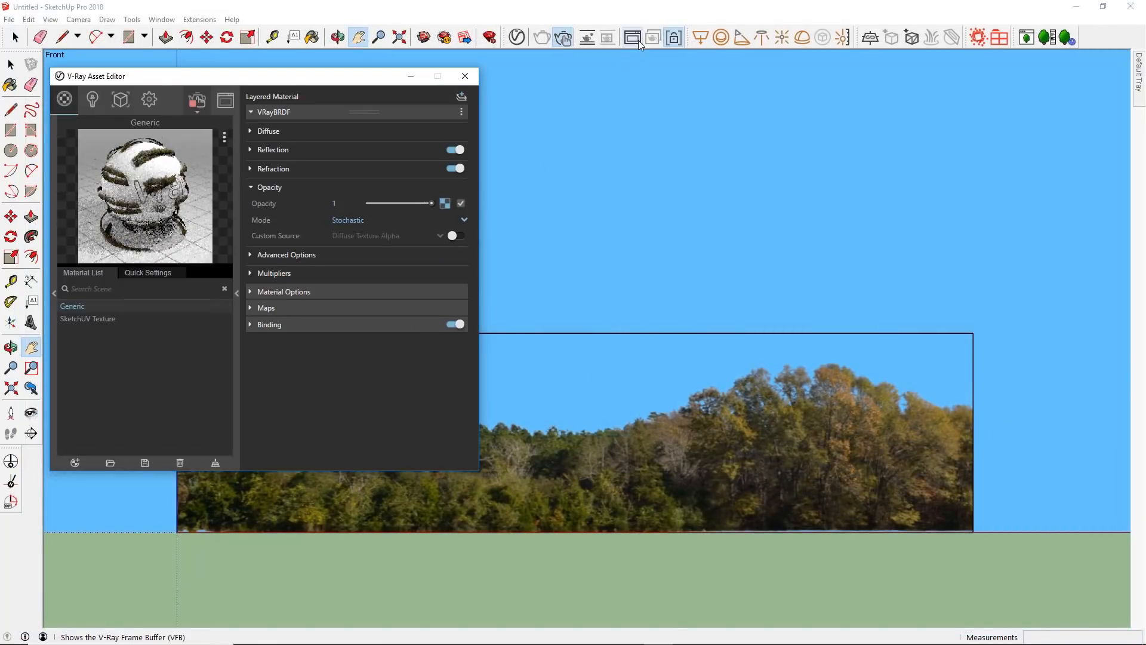
left_click(639, 41)
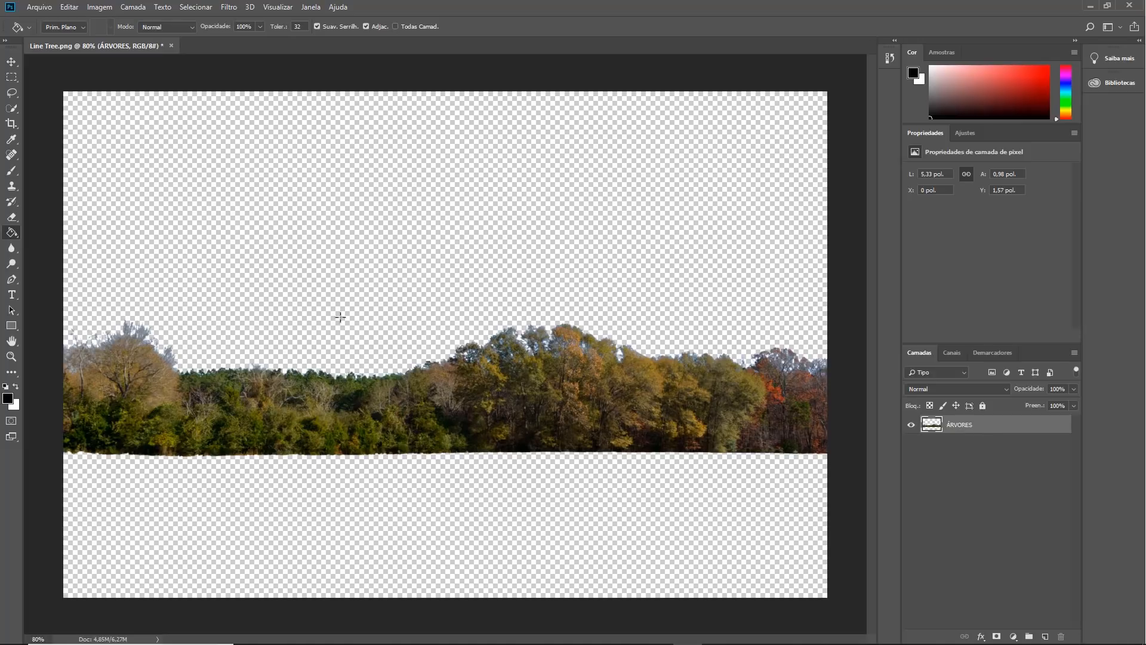
- In Photoshop, turn the ÁRVORES layer pure white by raising the black output level to 255 with Levels
left_click(95, 7)
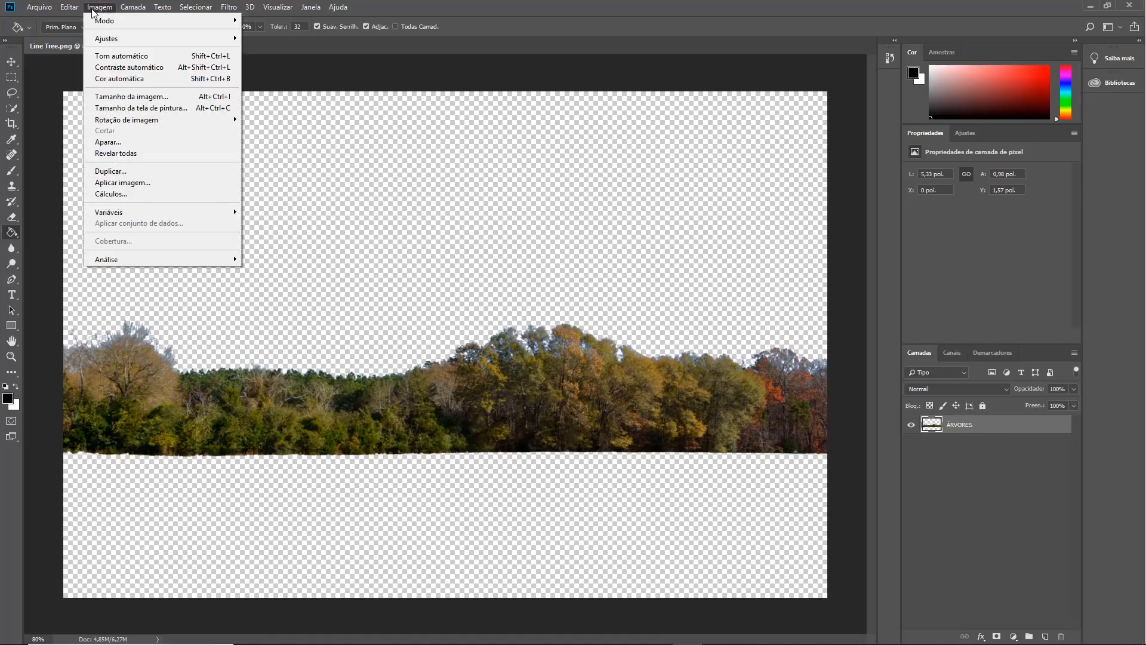
mouse_move(121, 41)
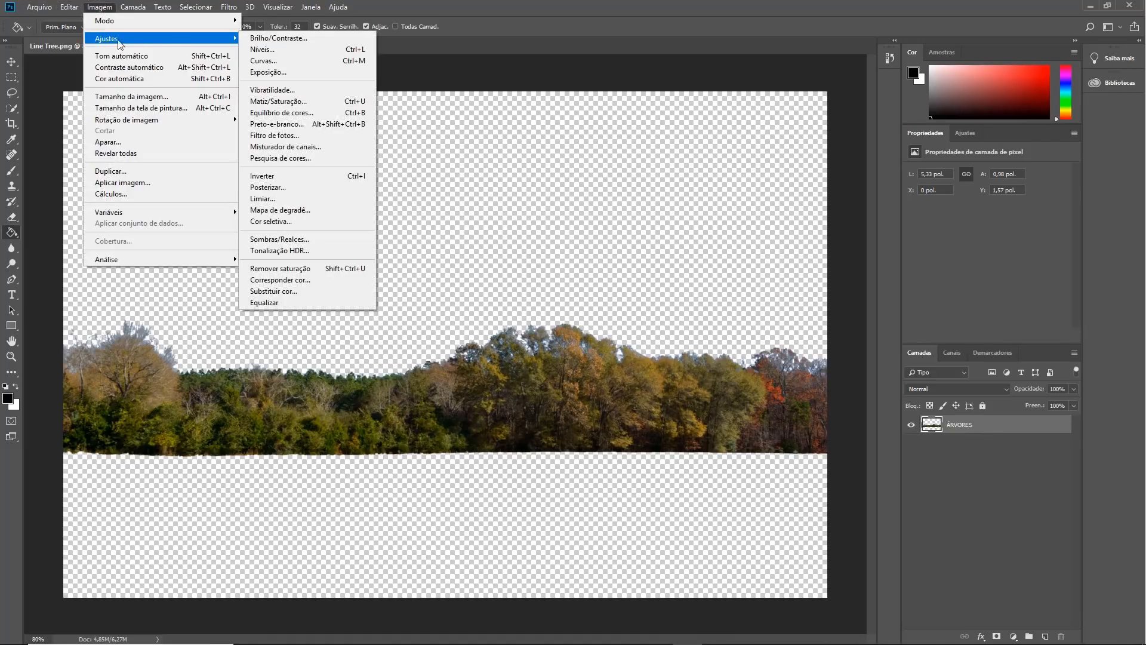
left_click(248, 53)
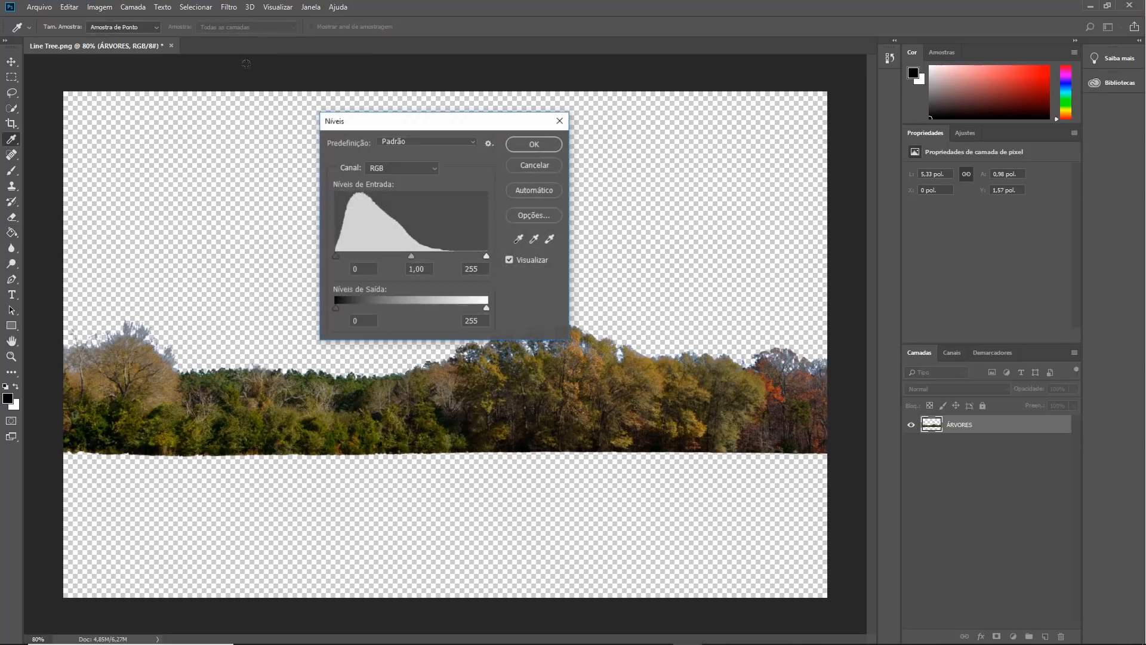
left_click_drag(353, 127, 381, 127)
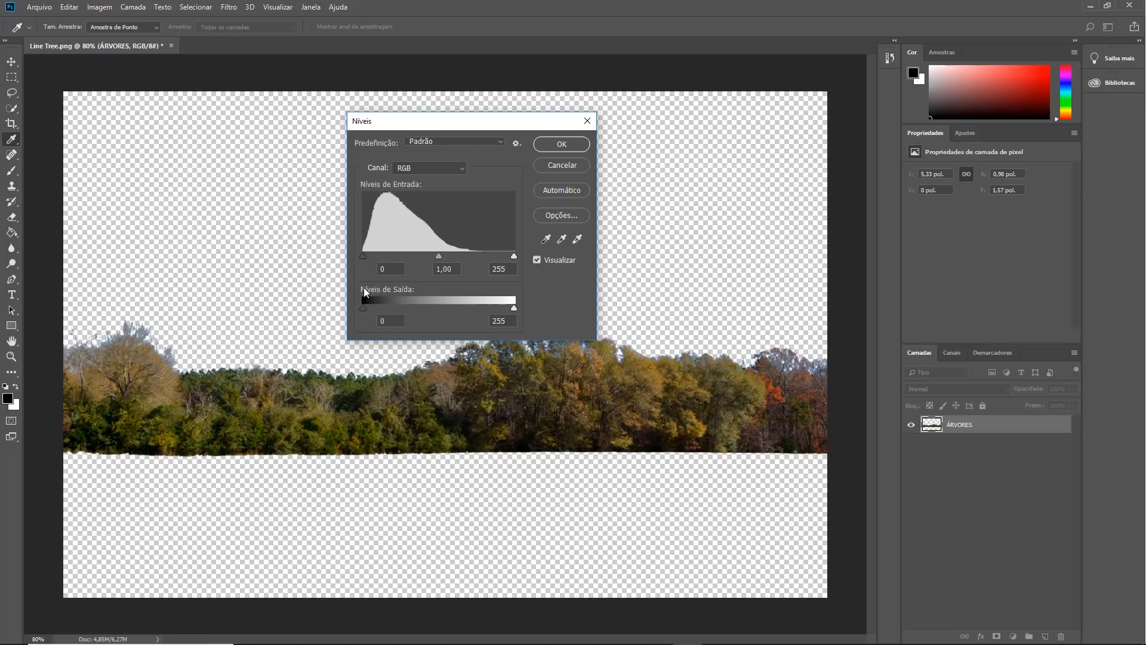
left_click_drag(363, 308, 533, 322)
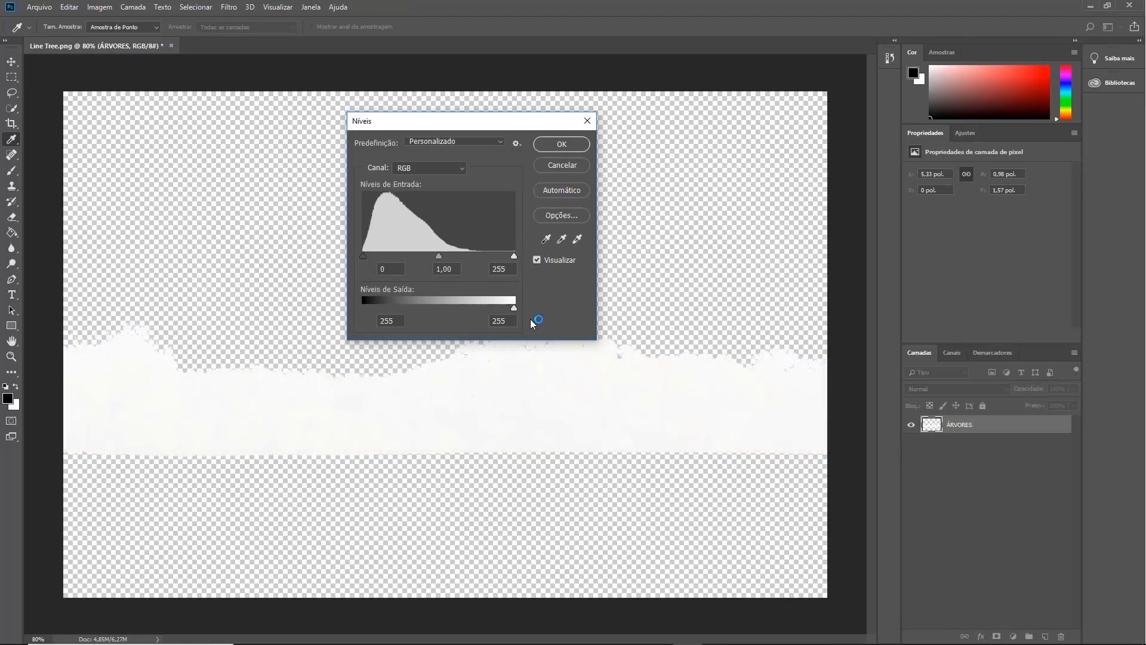
left_click(562, 148)
key("g")
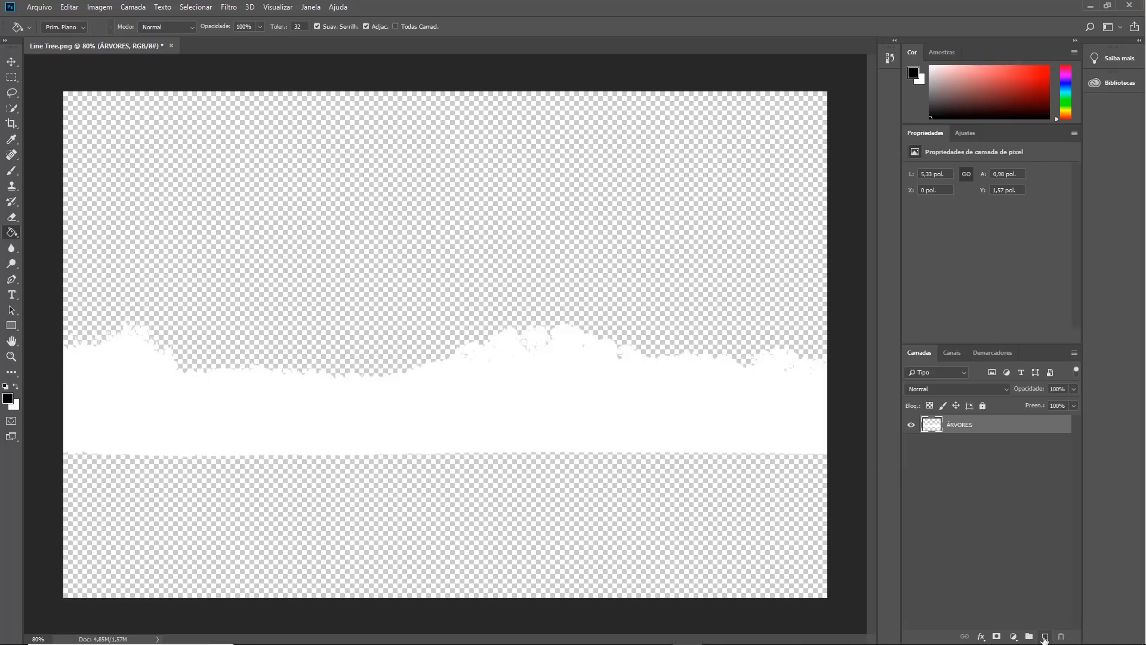
- Add a new layer named FUNDO and place it below the ÁRVORES layer
left_click(1045, 636)
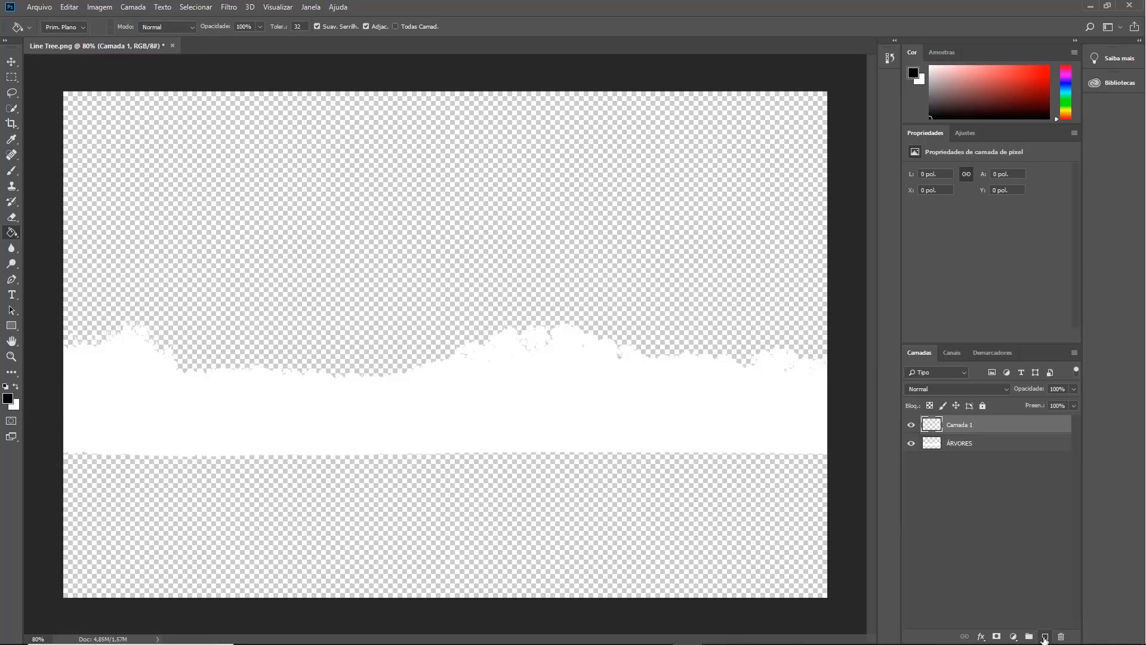
double_click(975, 428)
type("FUNDO")
key("Return")
left_click(977, 428)
left_click_drag(977, 428, 982, 458)
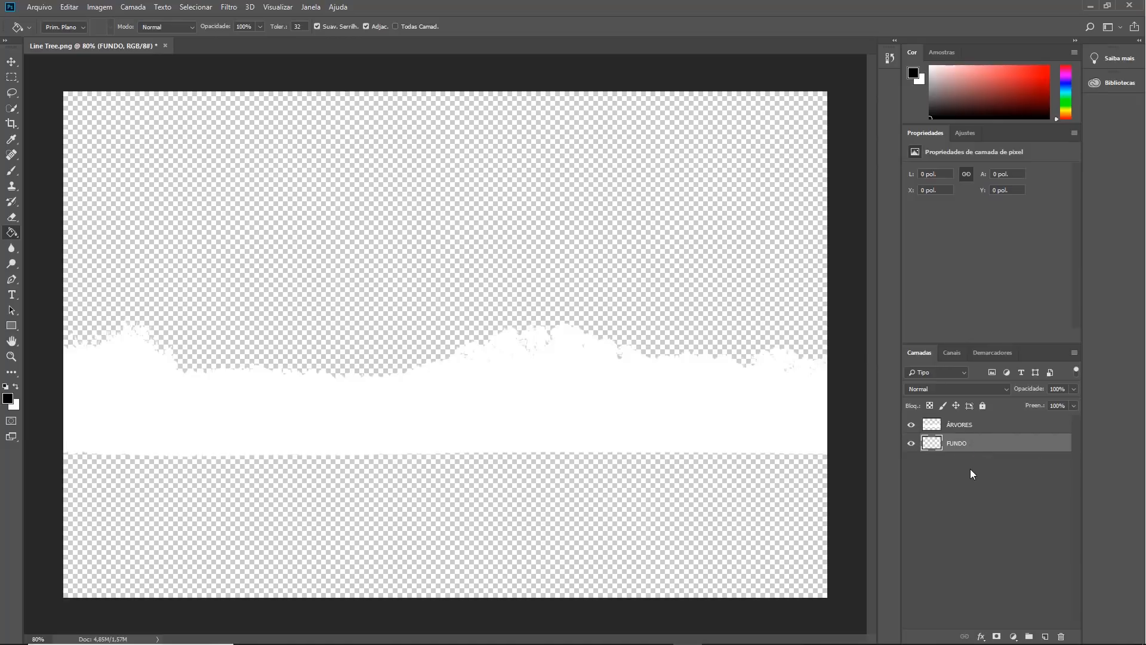
- Fill the FUNDO layer with the near-black foreground color 101010 using the Paint Bucket tool
left_click(8, 400)
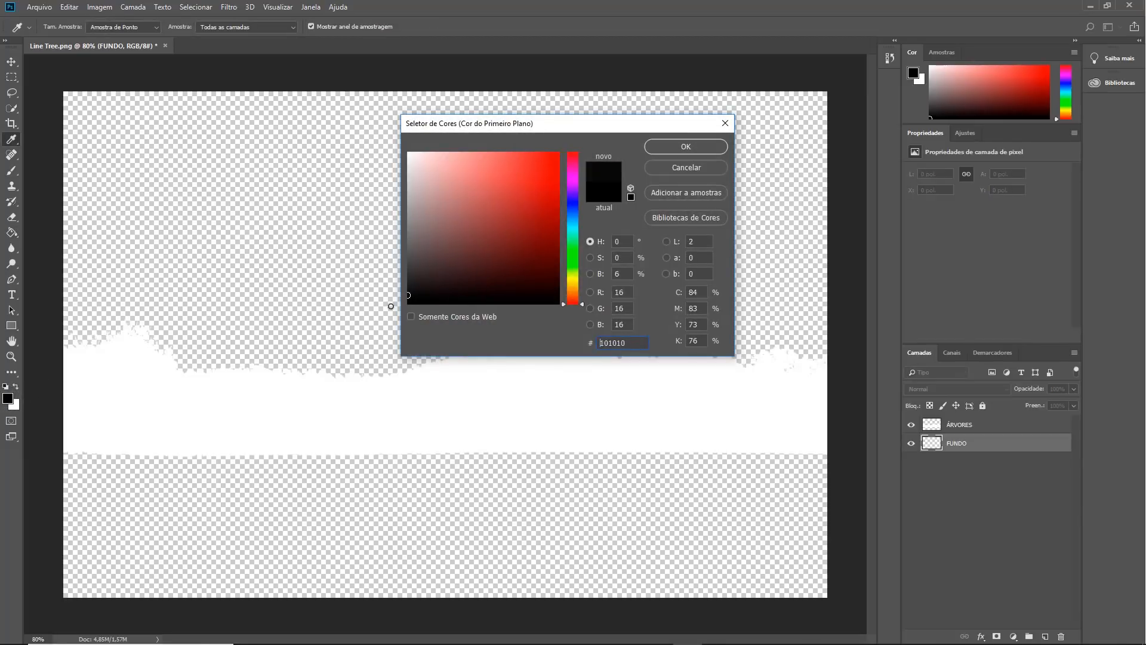
left_click(685, 147)
key("g")
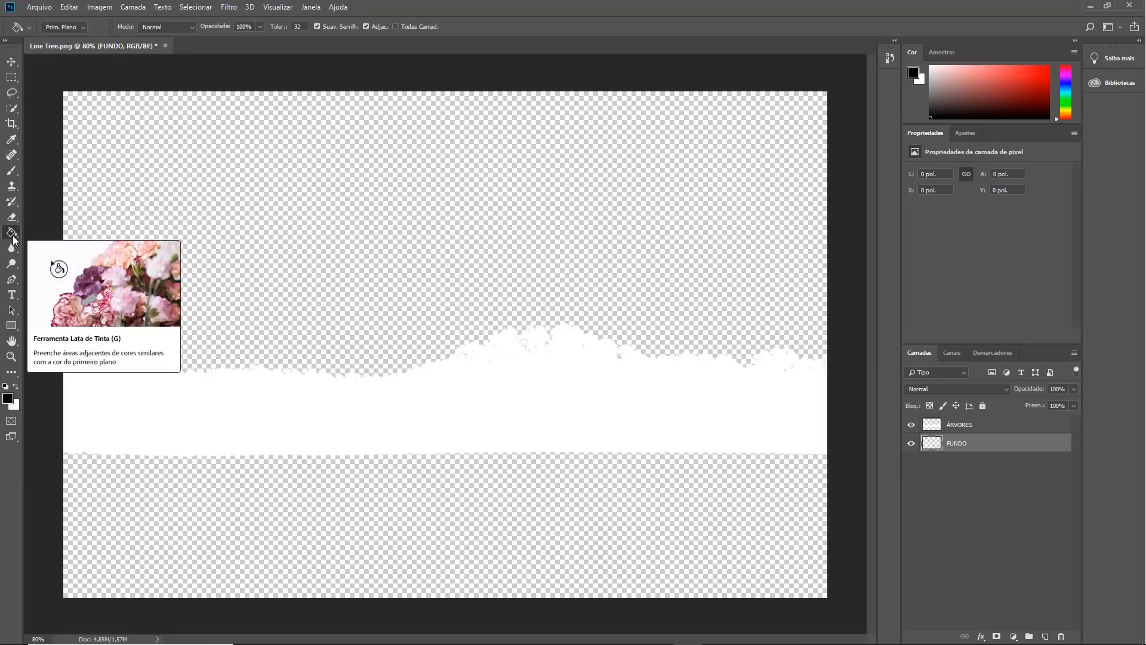
left_click(418, 188)
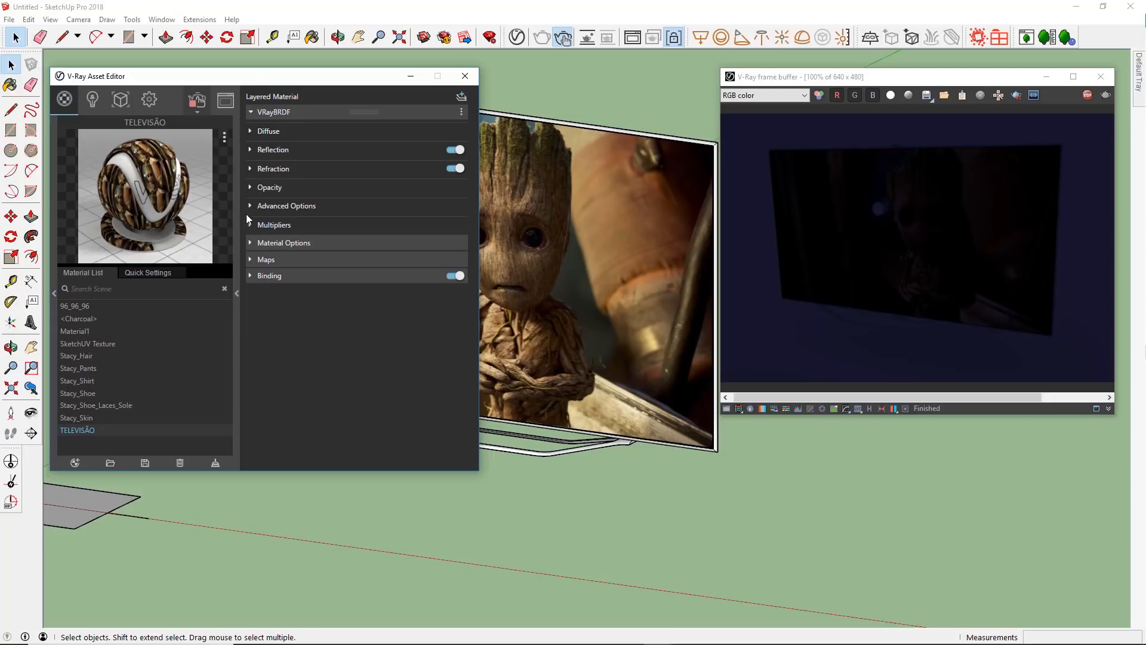
- In SketchUp, add an Emissive layer to the TELEVISÃO material in the V-Ray Asset Editor
left_click(406, 114)
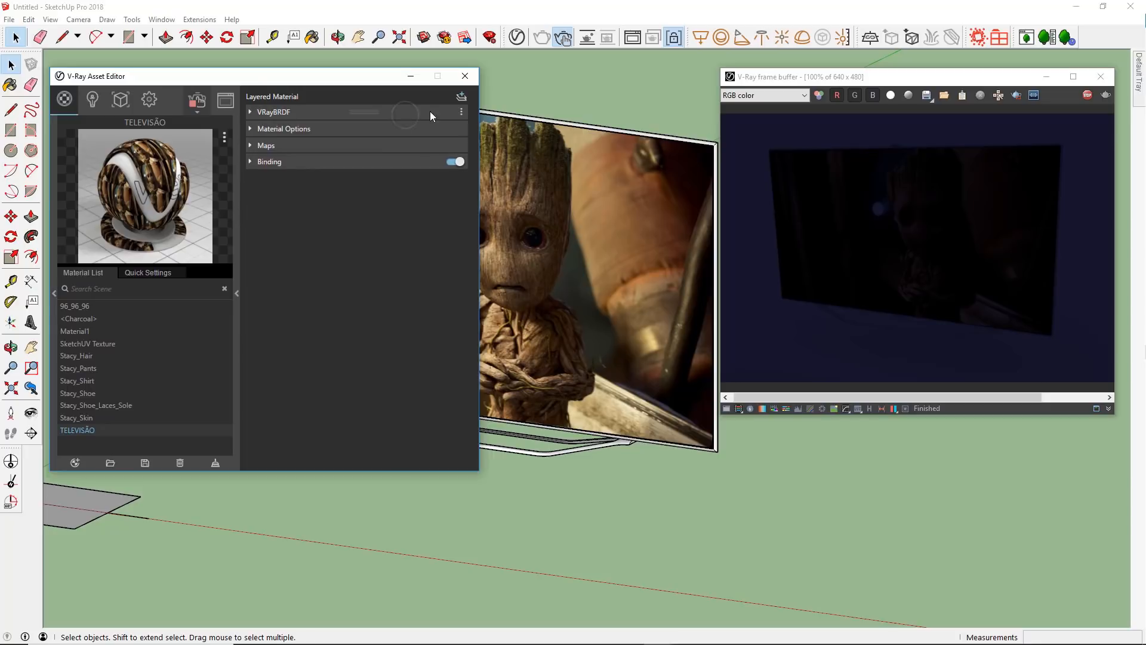
left_click(461, 97)
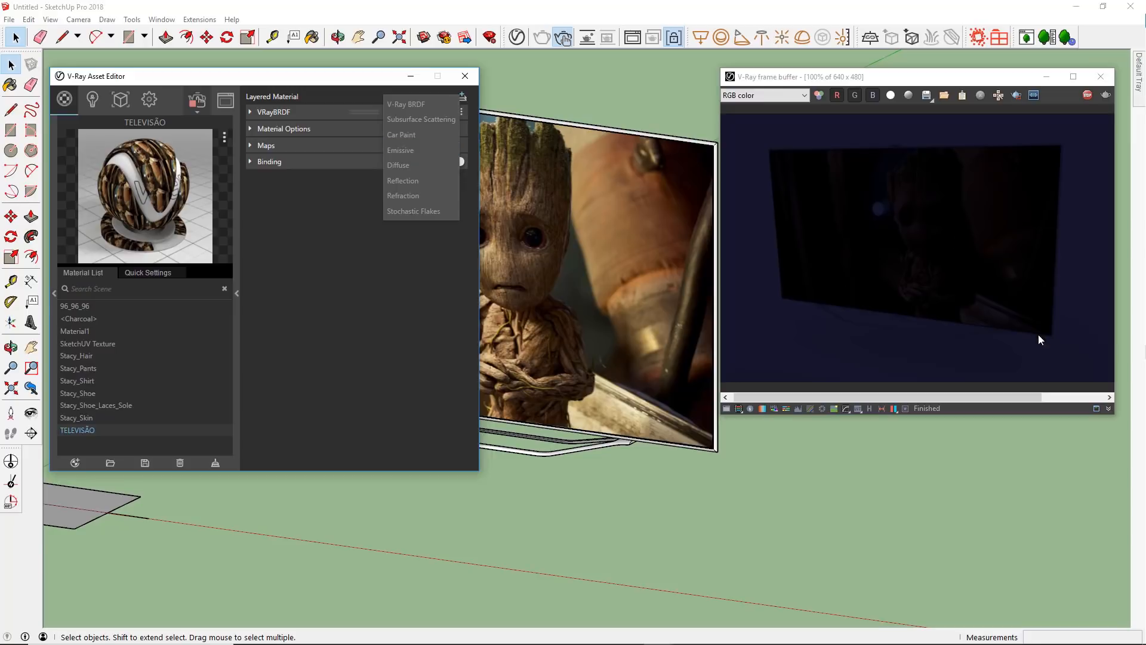
left_click(432, 153)
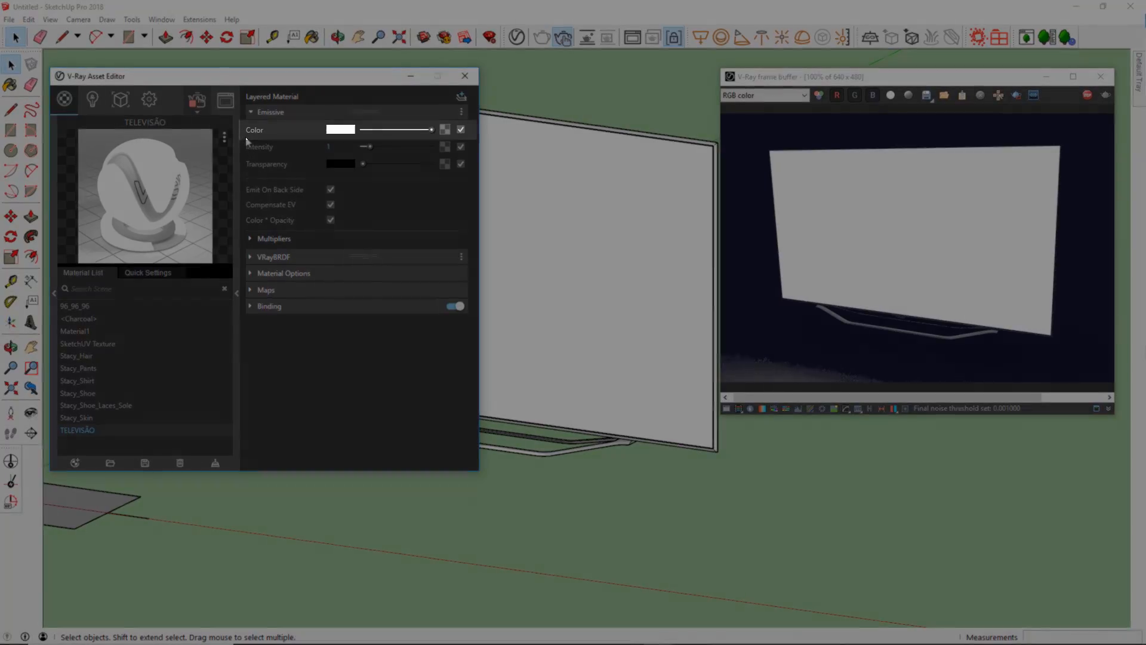
- Set the Emissive layer's color to yellow, with R 0.811, G 0.712 and B 0.138
left_click(339, 130)
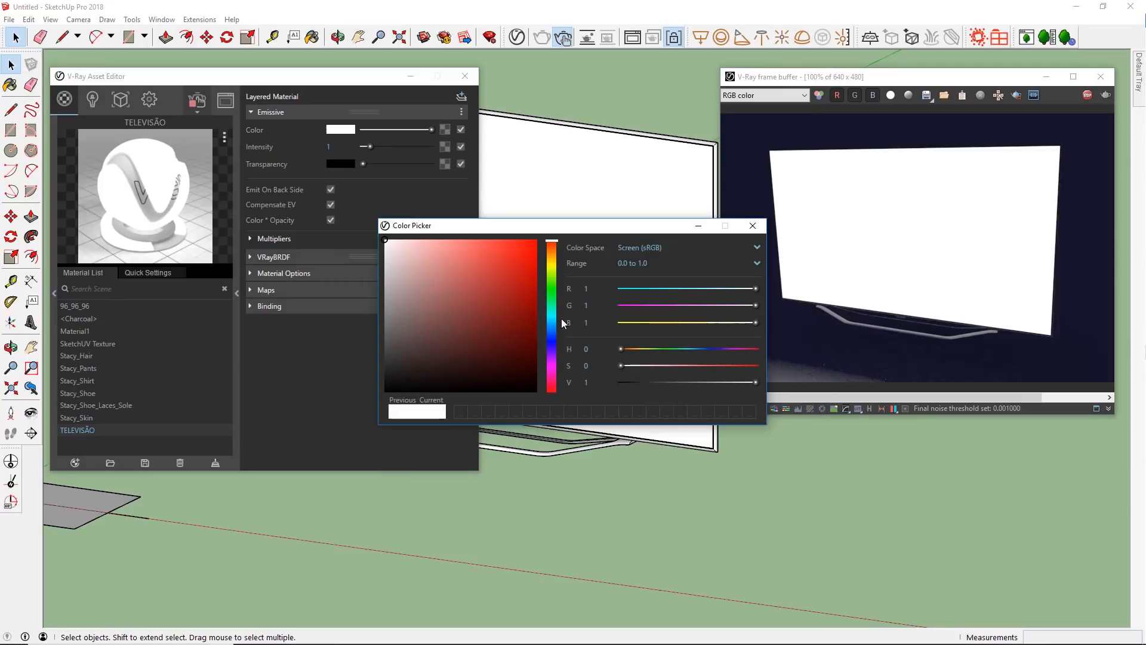
left_click(553, 261)
left_click(511, 268)
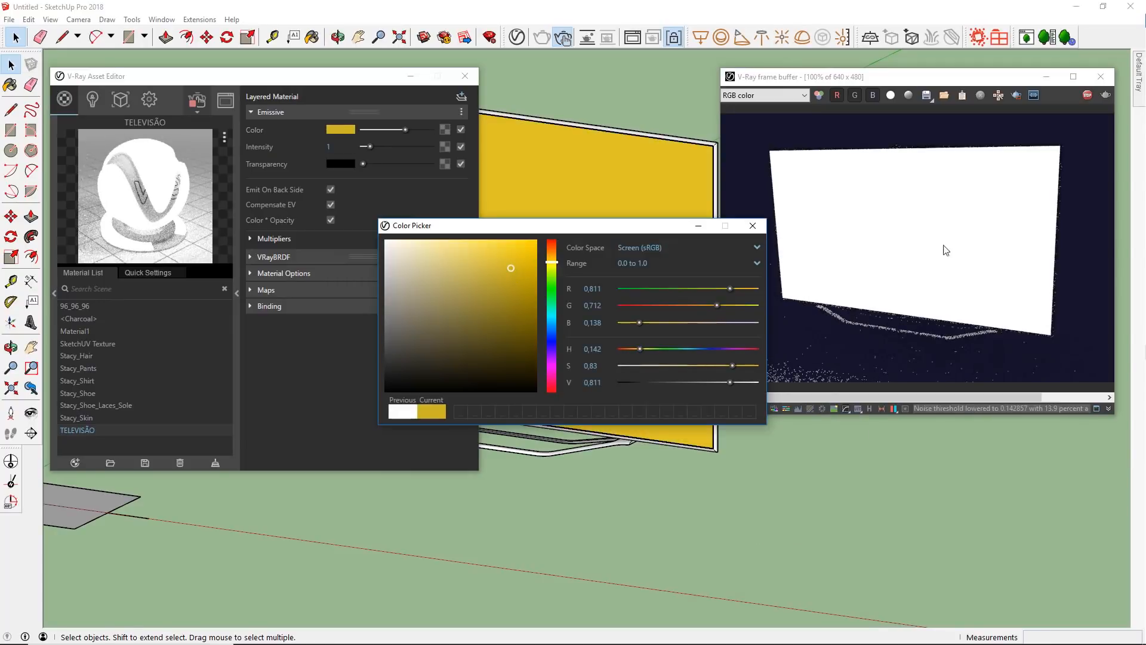
left_click(752, 226)
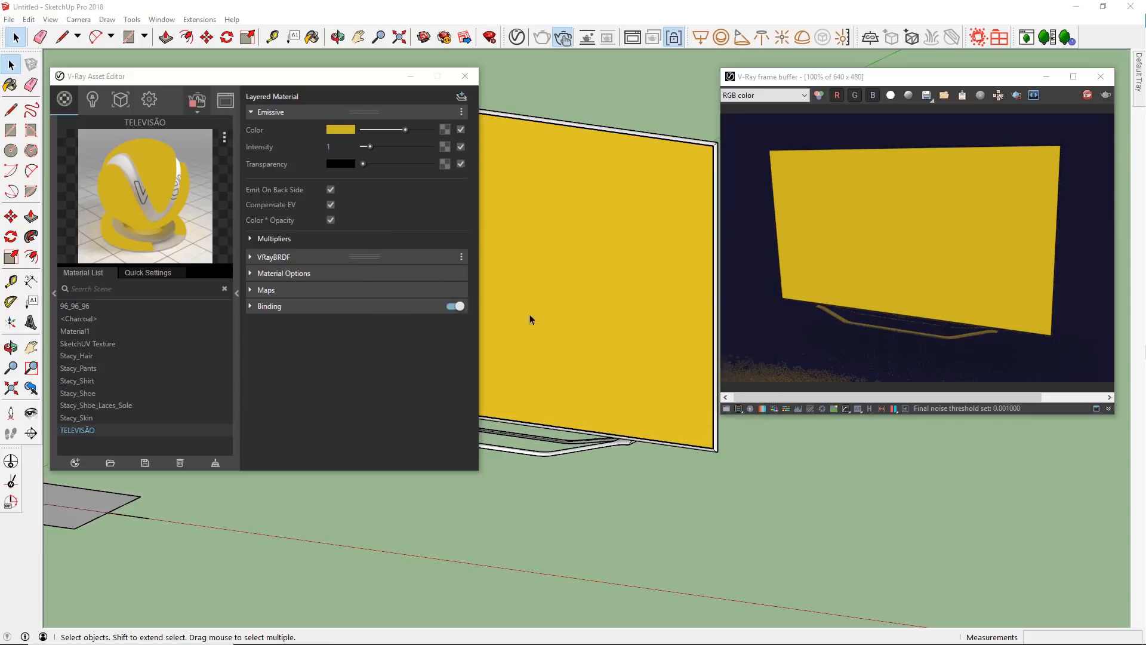
- Load the Cena Filme image as a bitmap texture for the Emissive layer's color
left_click(444, 130)
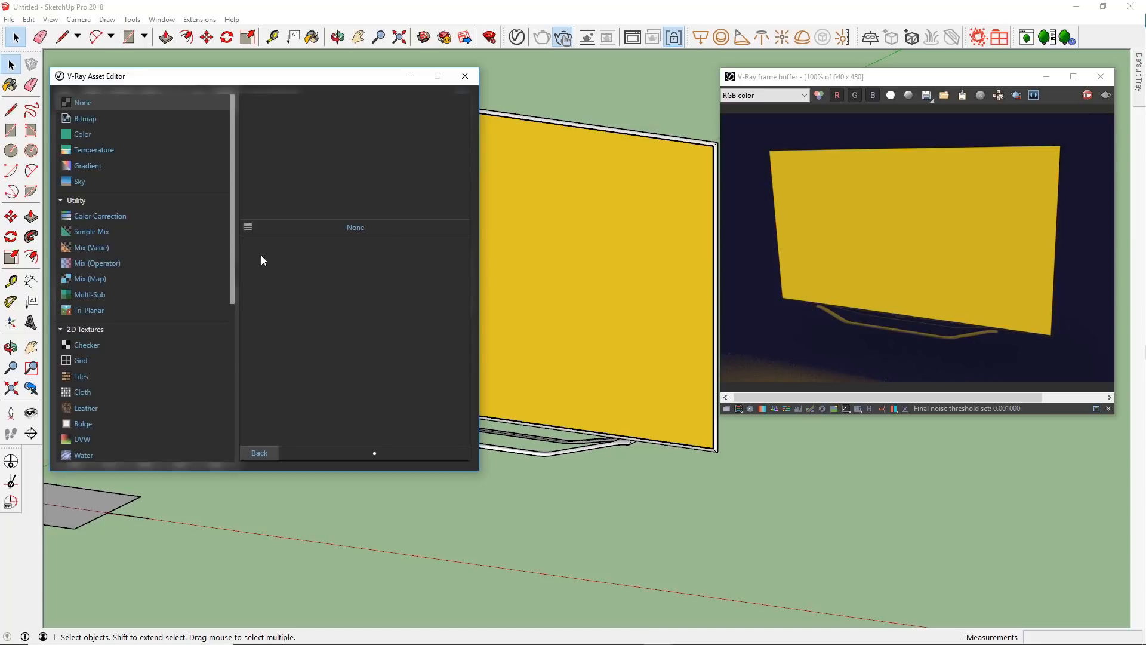
left_click(120, 119)
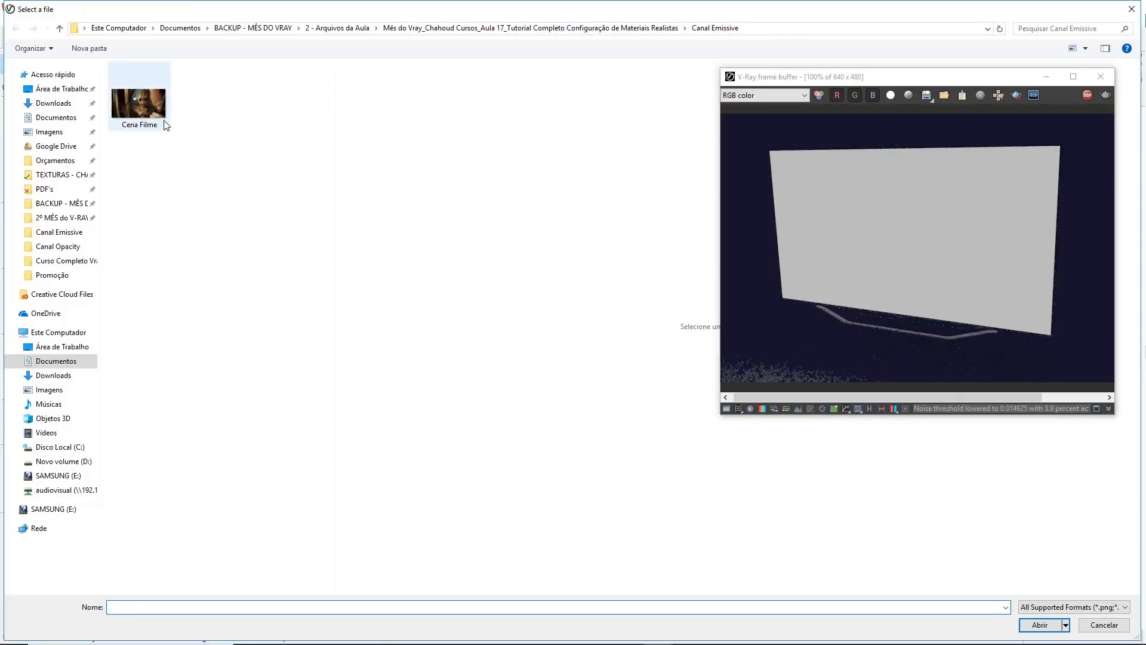
left_click(143, 104)
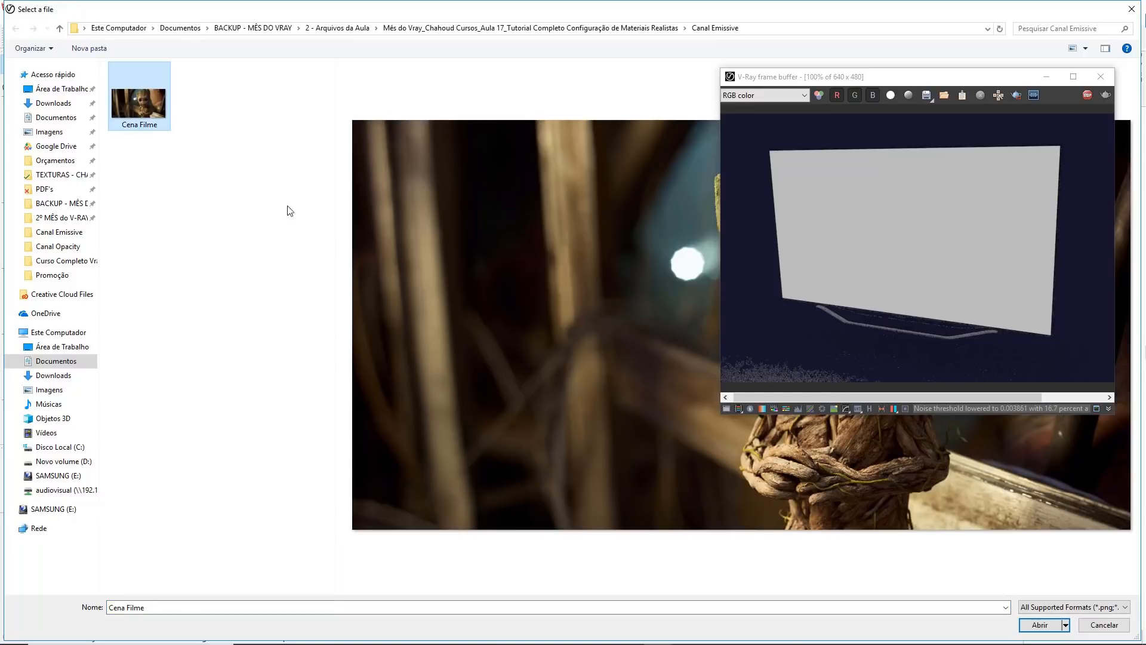
double_click(146, 106)
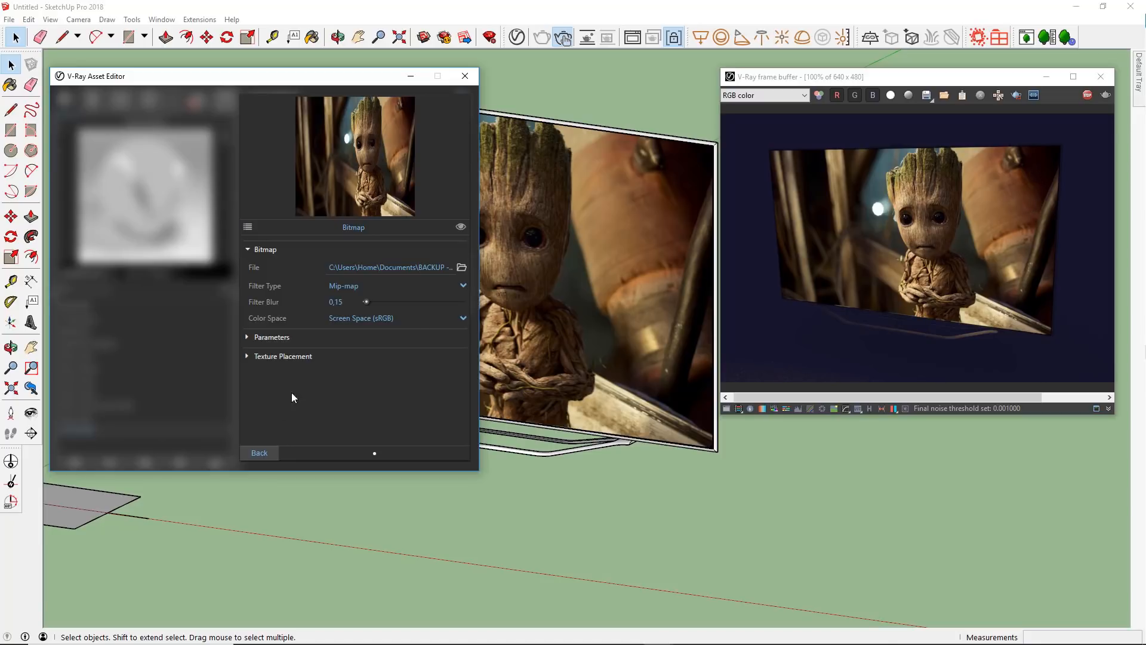
left_click(257, 452)
- Set the Emissive layer's intensity to 2 on the TELEVISÃO material
left_click(342, 146)
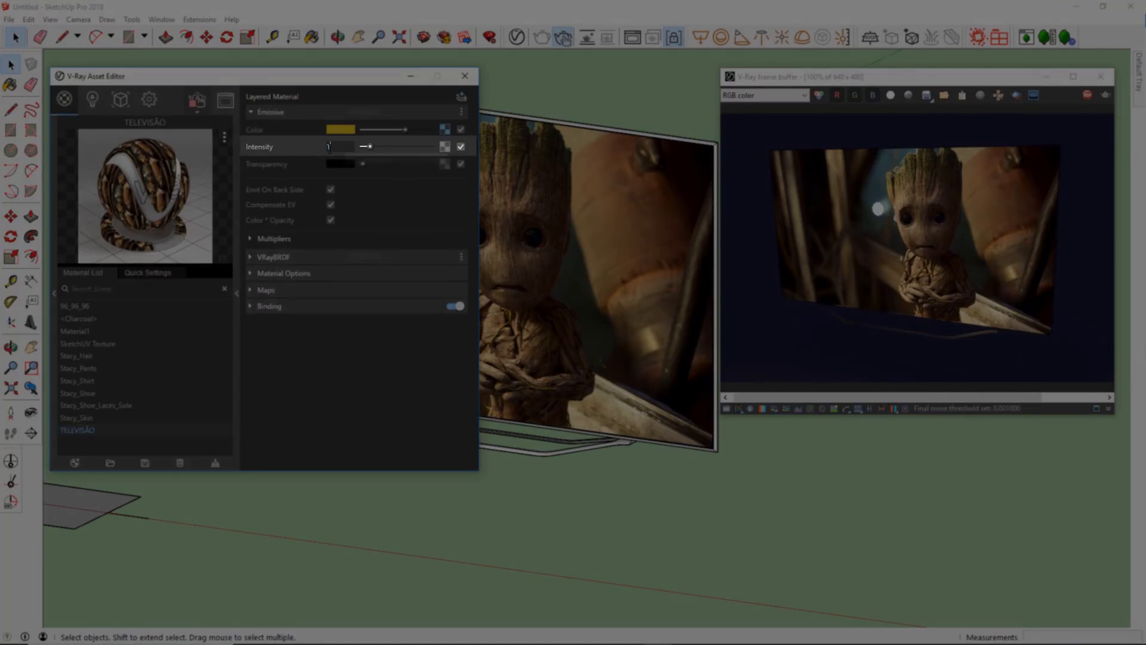
left_click_drag(342, 146, 328, 148)
type("2")
key("Return")
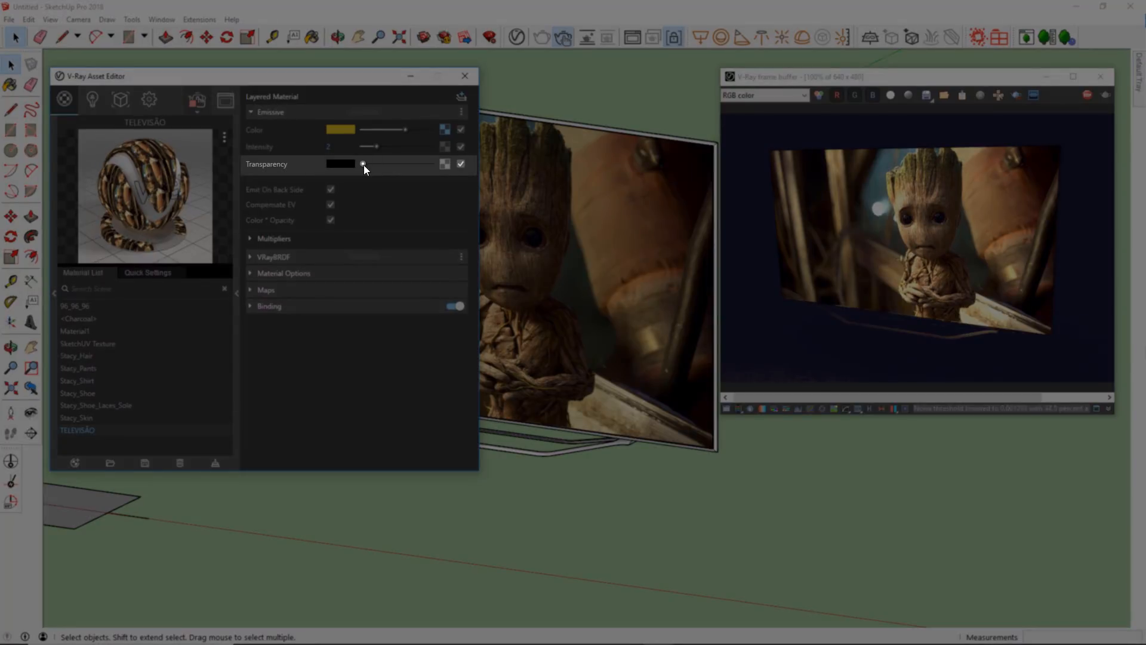
- Raise the Emissive layer's transparency from black to light grey and look over the settings groups of the VRayBRDF layer
left_click_drag(364, 165, 395, 164)
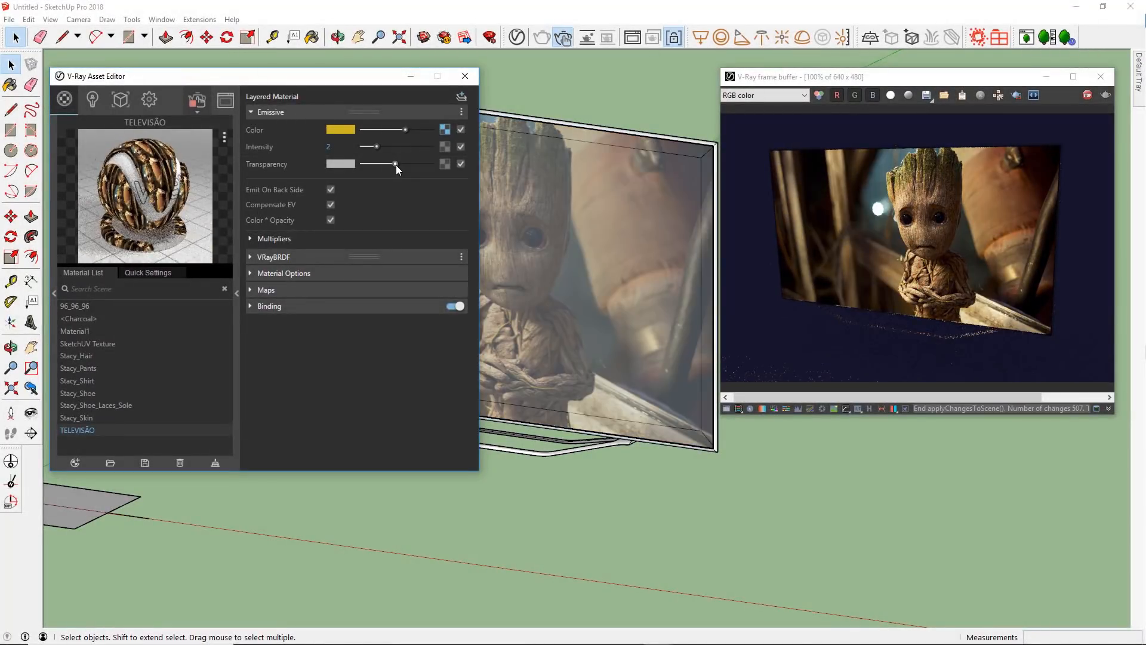
left_click(281, 257)
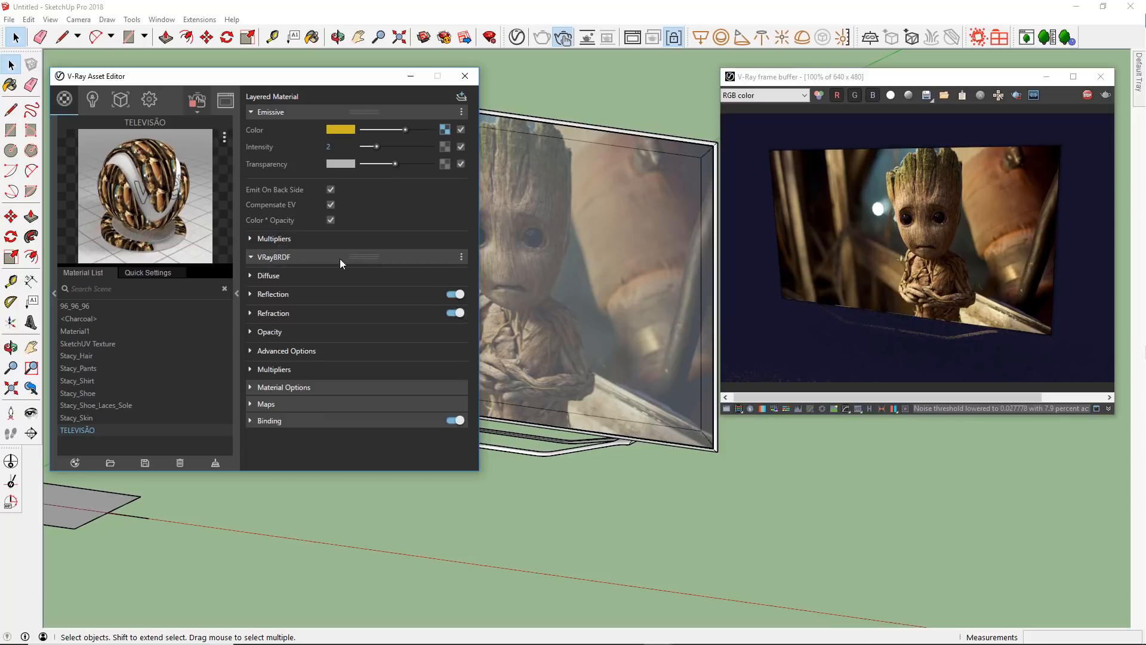
left_click(300, 258)
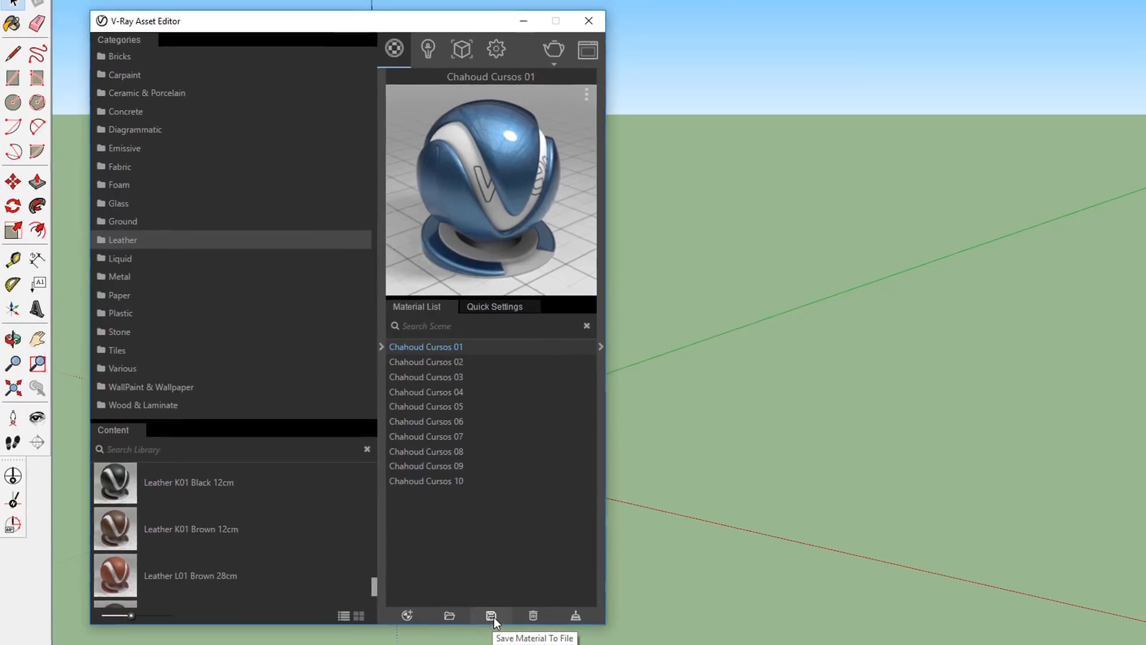
- Start saving the Chahoud Cursos 01 material to file and create a folder named Biblioteca Chahoud Cursos in the Aula 17 course folder
left_click(491, 617)
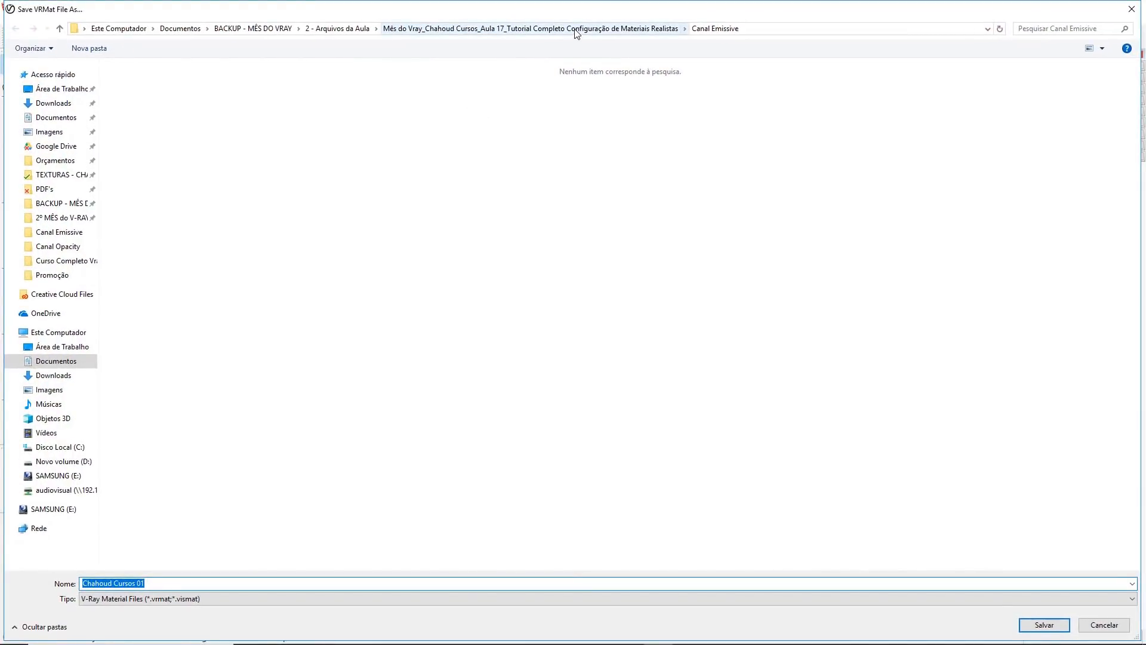
left_click(576, 29)
right_click(149, 203)
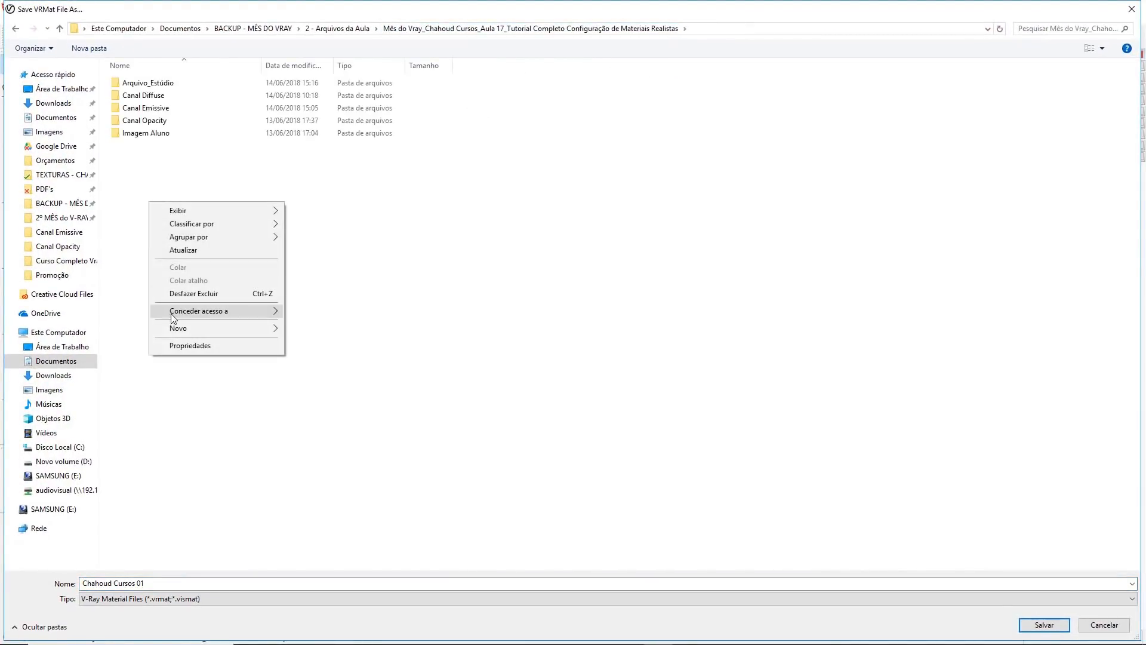
mouse_move(171, 329)
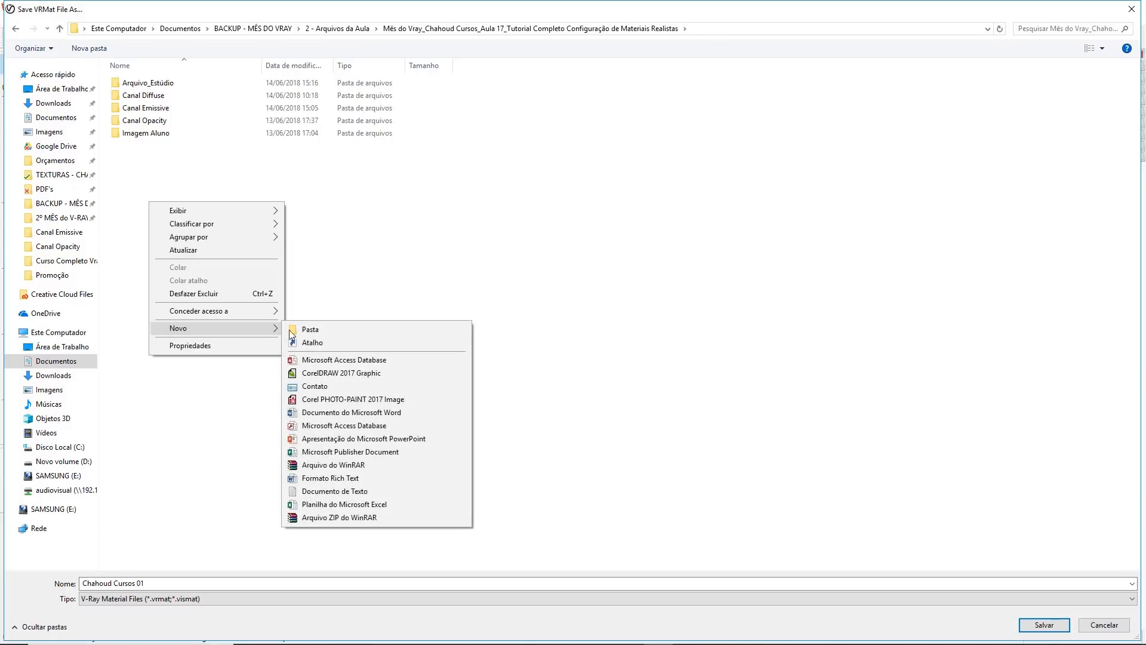
left_click(306, 329)
type("B")
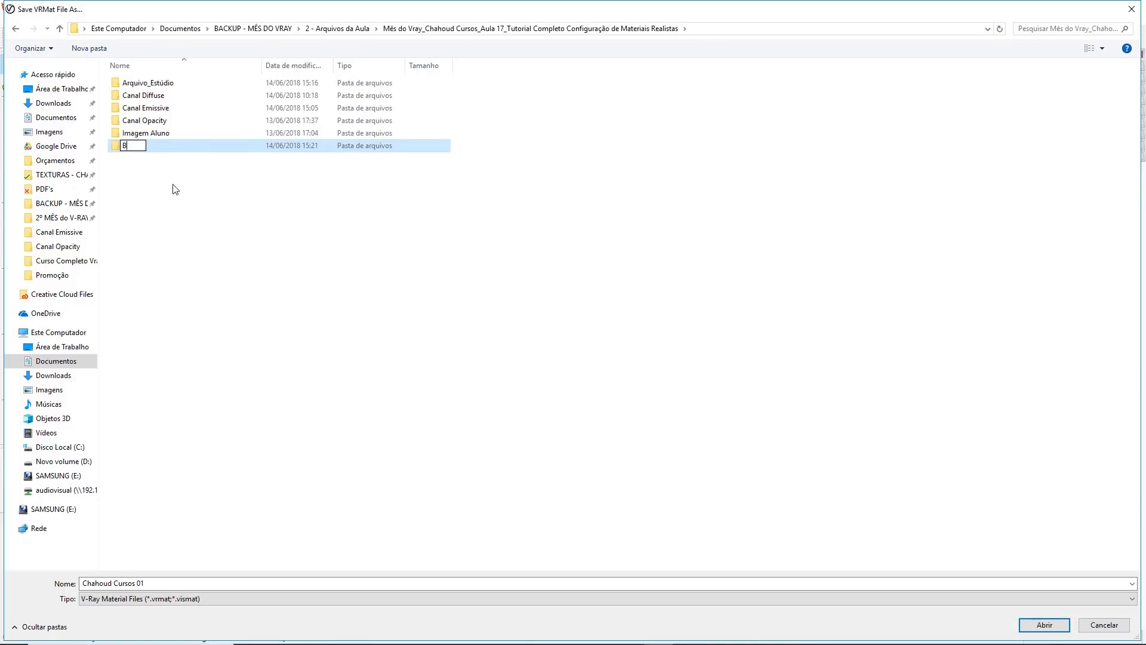
type("iblioteca Chahoud Cursos")
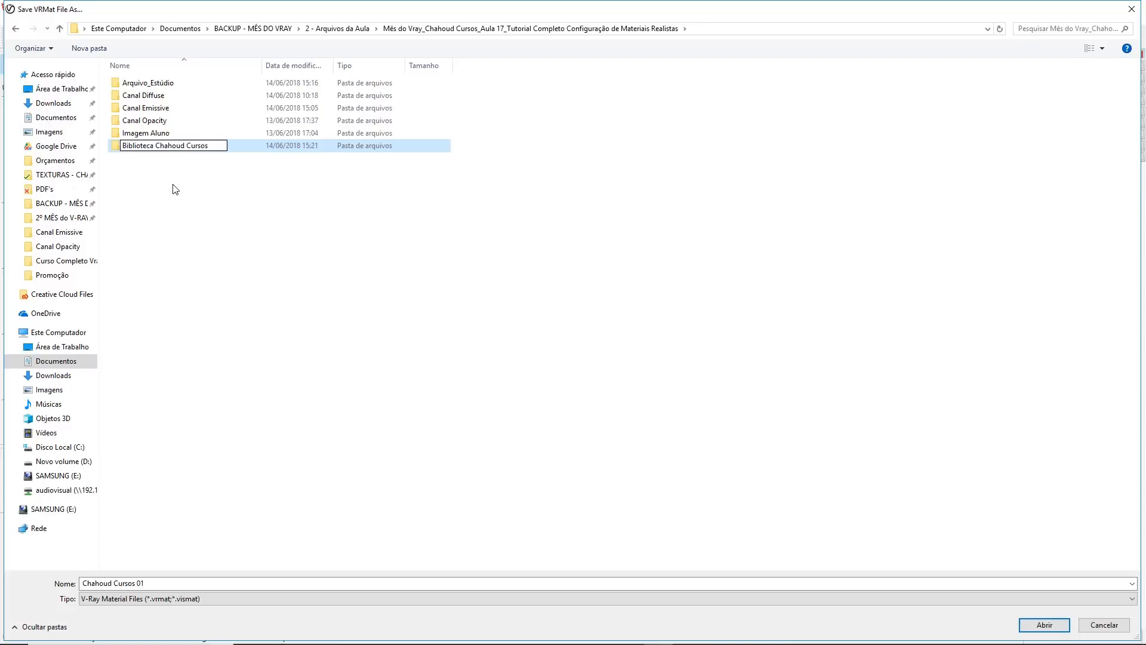
left_click(175, 189)
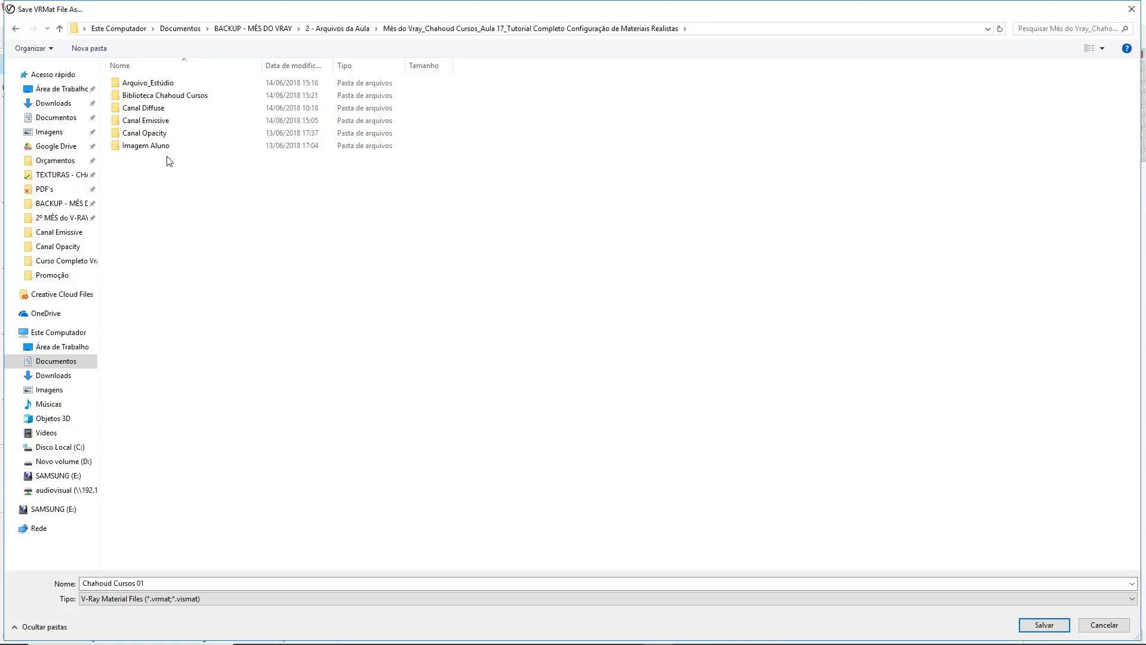
- Save the material as Chahoud Cursos 01 in the Biblioteca Chahoud Cursos folder and select Chahoud Cursos 03 in the scene's materials
double_click(149, 98)
left_click(166, 583)
left_click(189, 583)
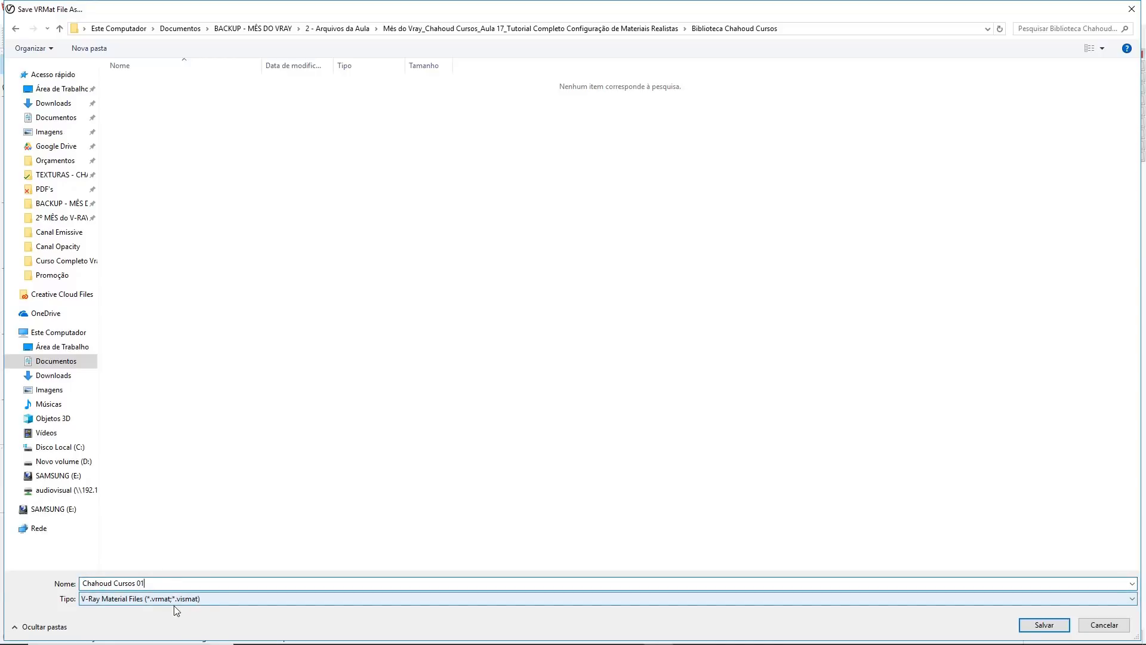
key("Return")
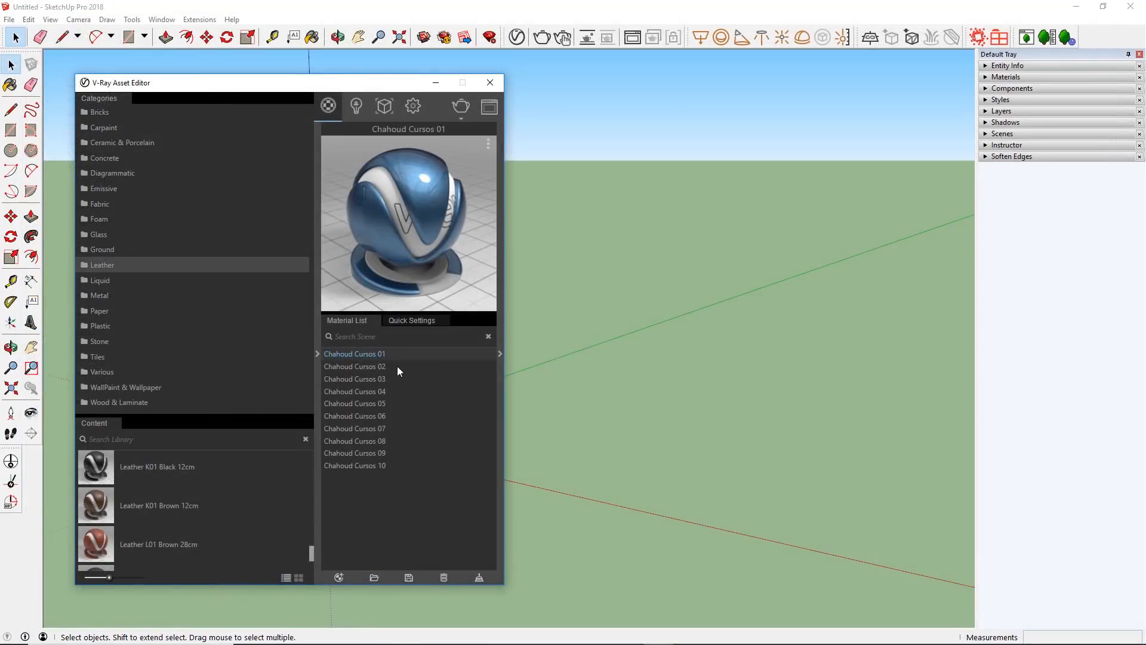
left_click(391, 379)
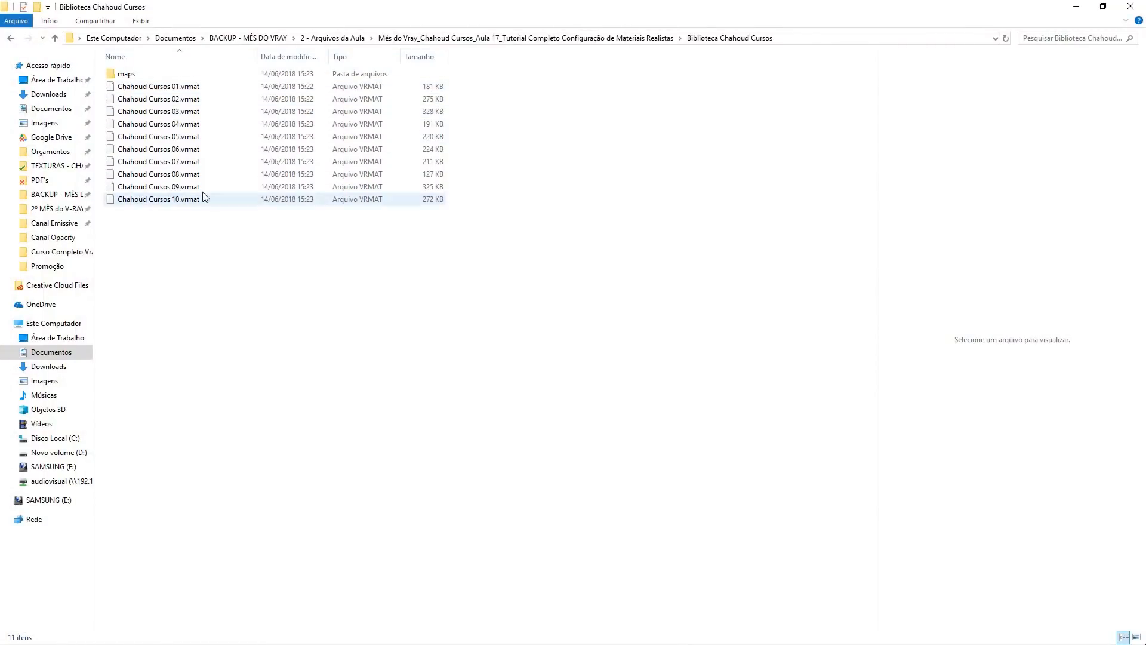
- Check the library's maps folder and copy the Biblioteca Chahoud Cursos folder from the Aula 17 course folder
double_click(155, 76)
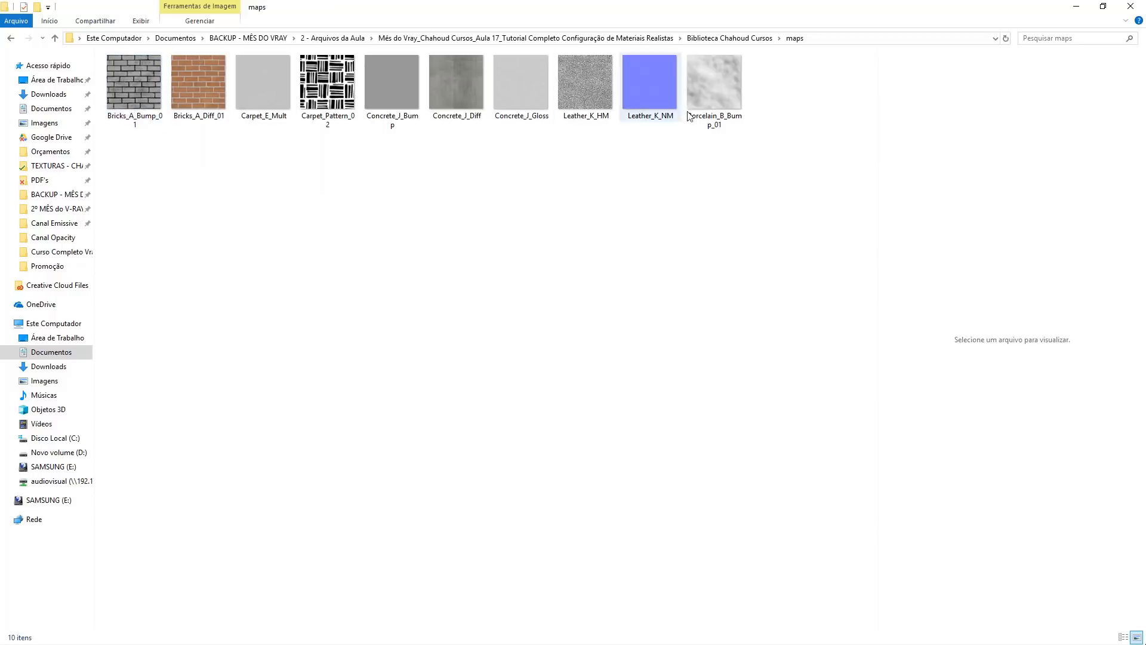
key("alt+Left")
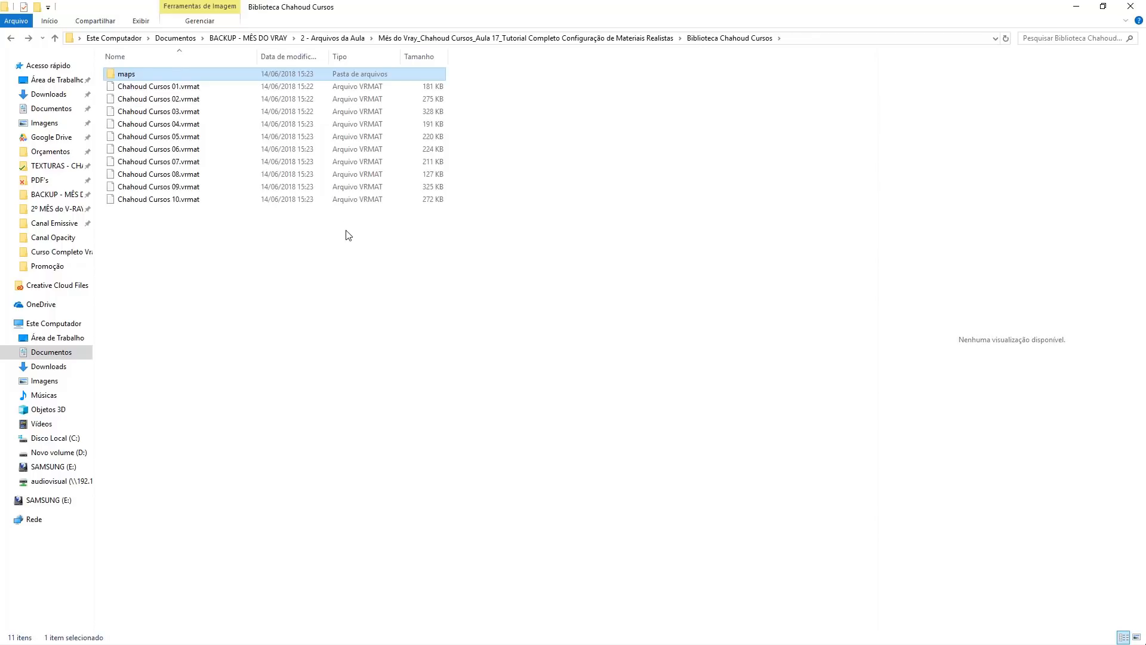
left_click(462, 37)
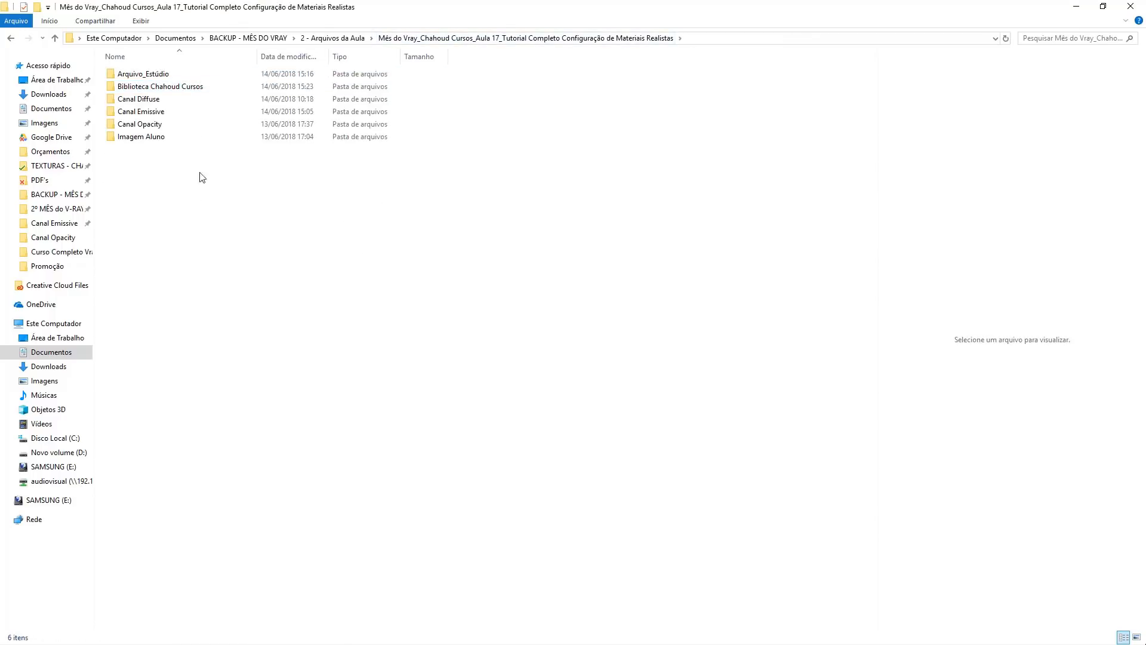
left_click(160, 87)
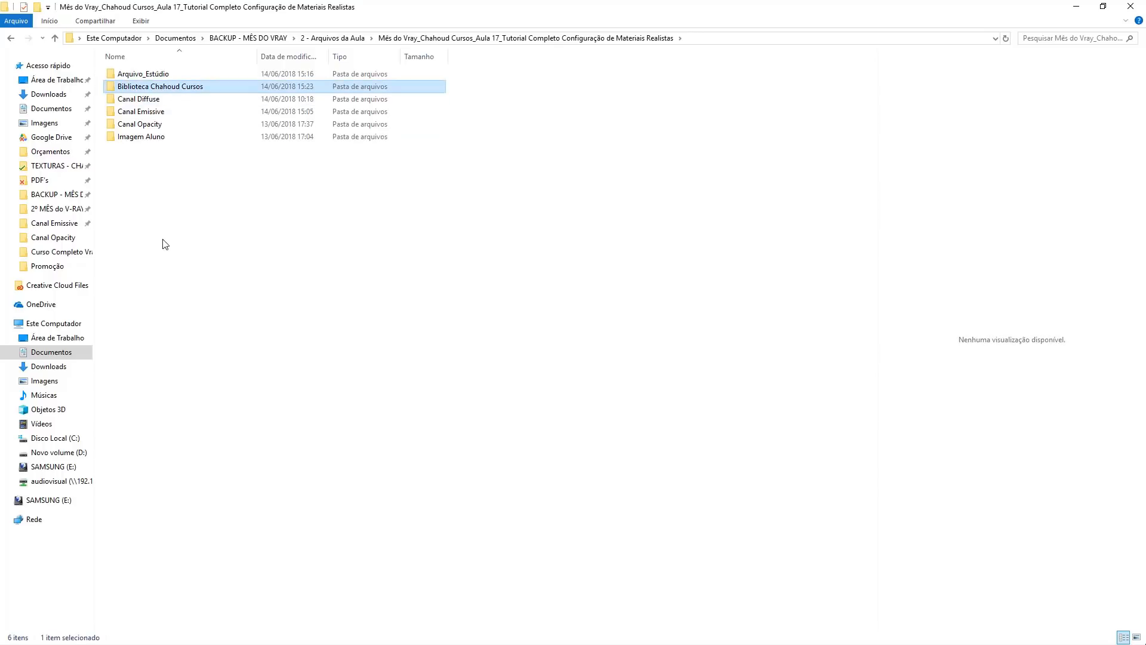
key("ctrl+c")
- Paste the copied library folder into C:\Arquivos de Programas\Chaos Group\V-Ray\V-Ray for SketchUp\extension\materials, granting administrator permission
left_click(74, 439)
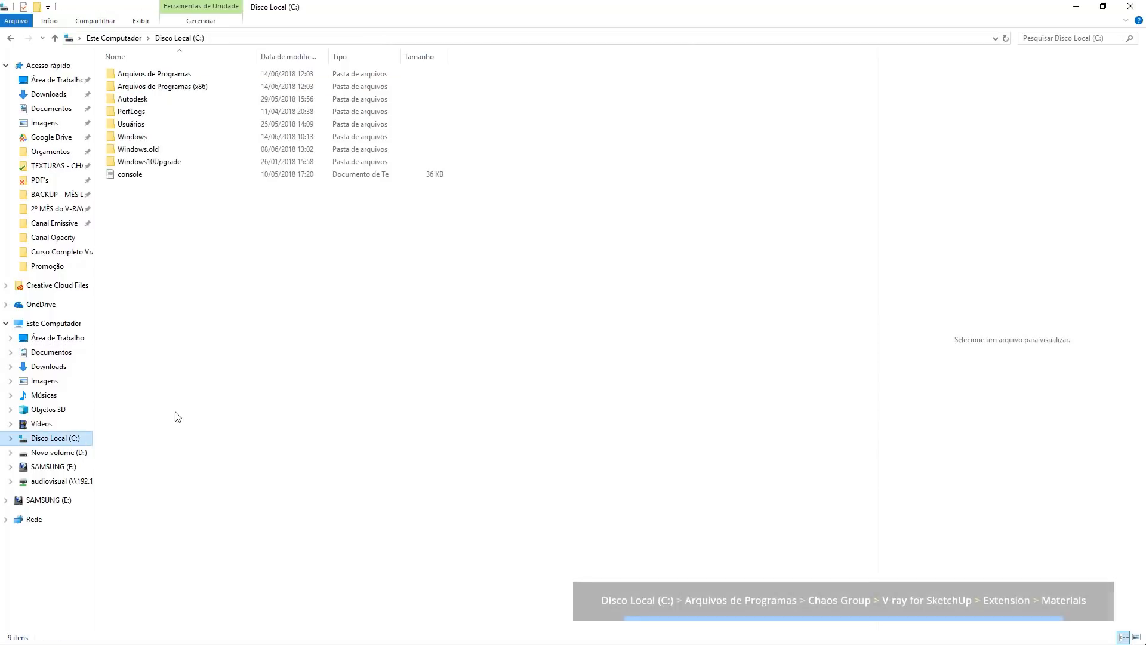
double_click(146, 75)
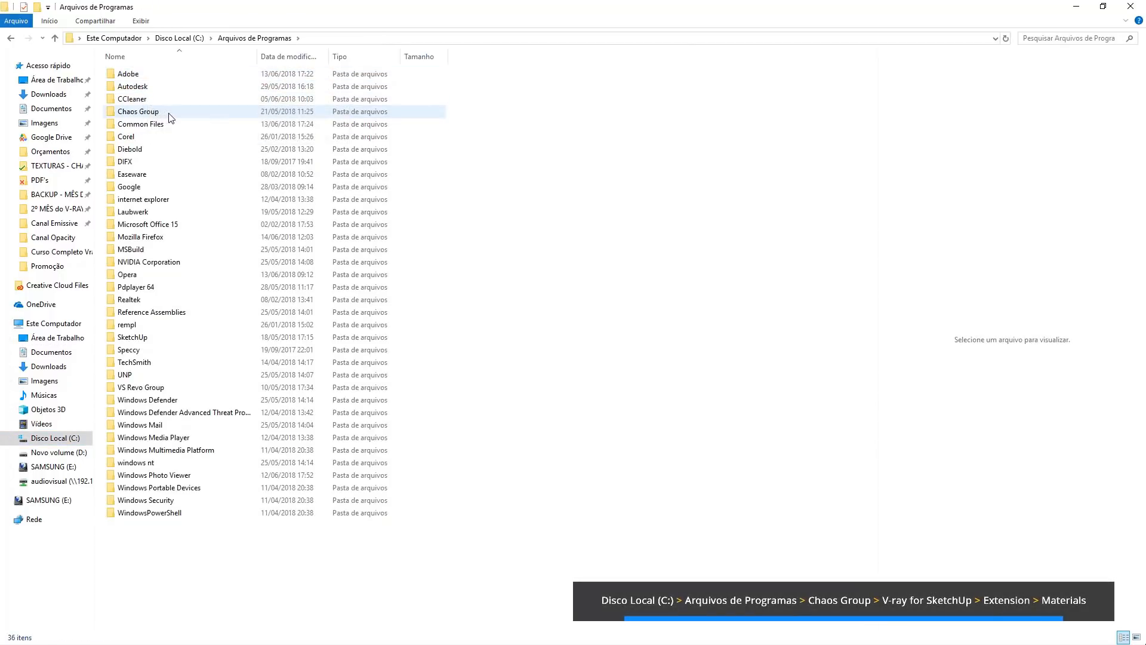
double_click(170, 113)
double_click(142, 75)
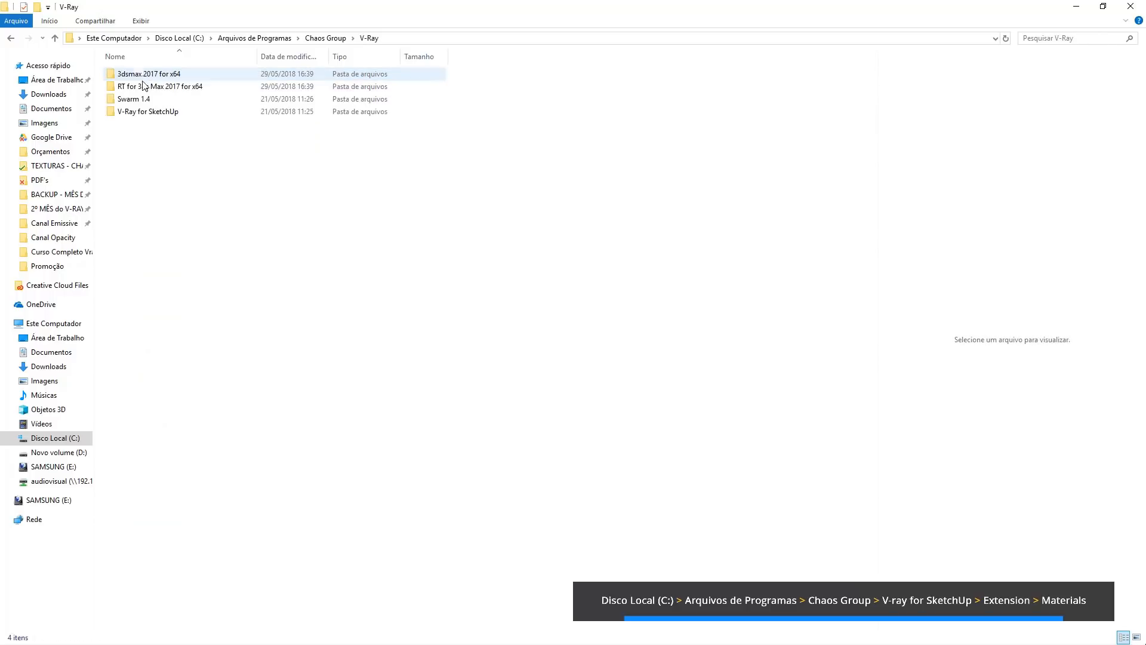
double_click(156, 113)
left_click(143, 77)
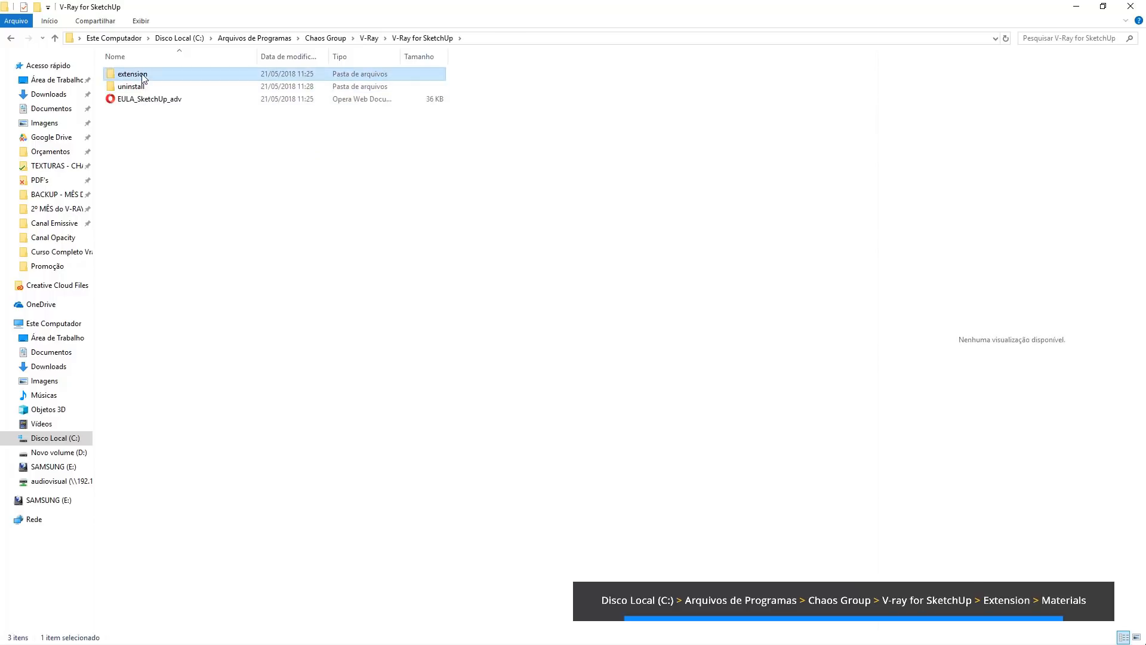
double_click(143, 77)
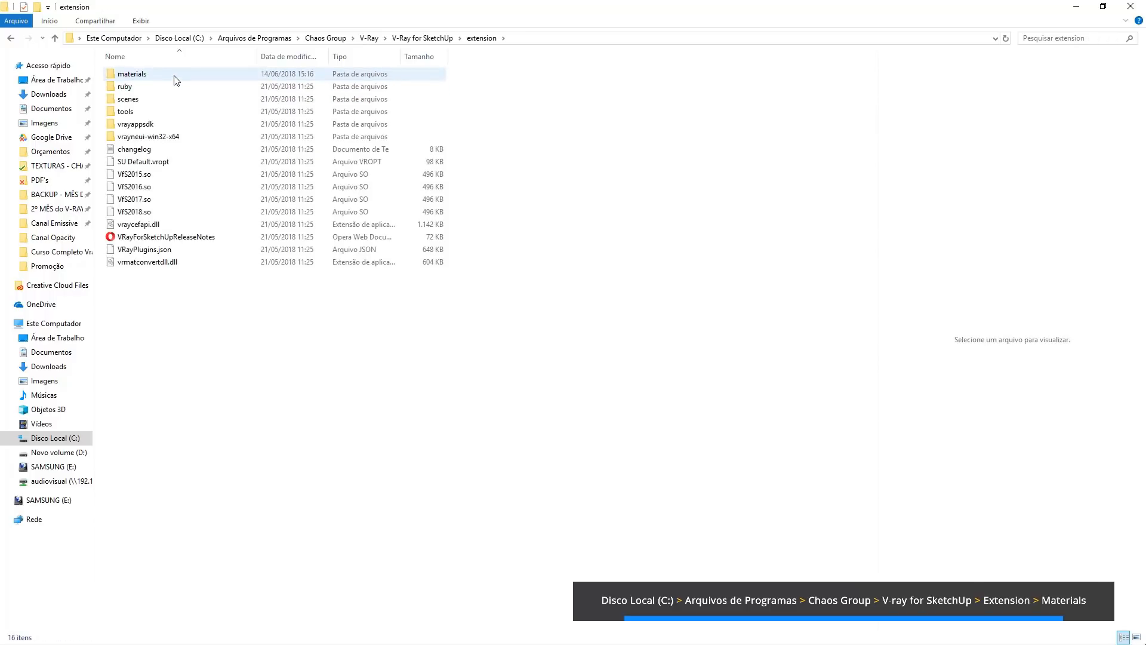
double_click(175, 80)
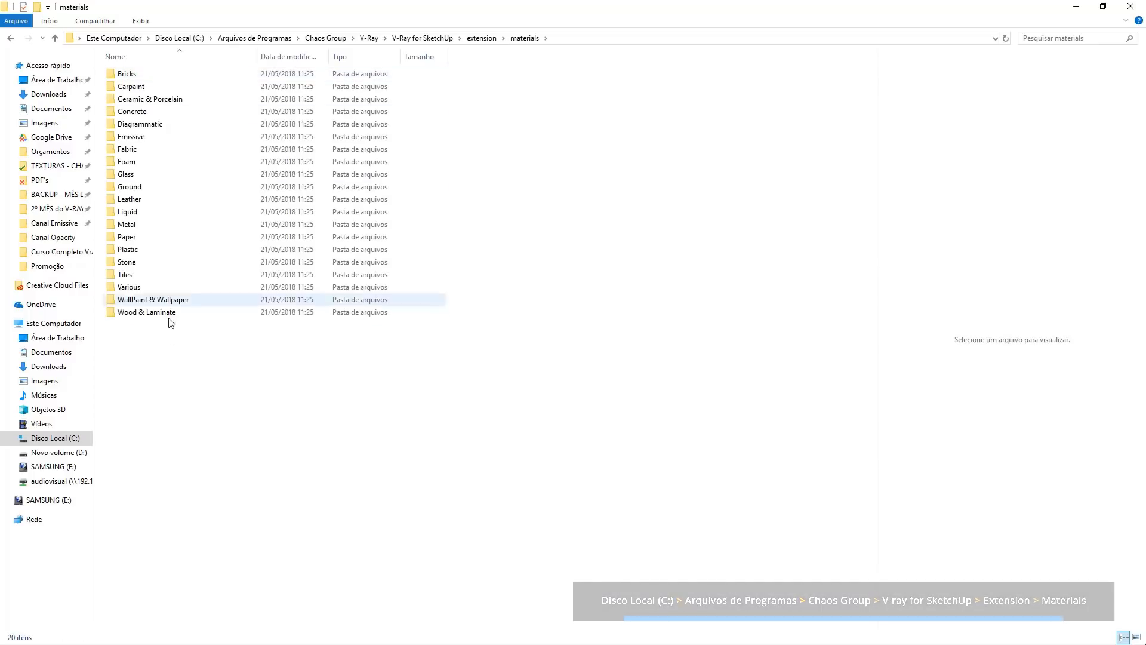
key("ctrl+v")
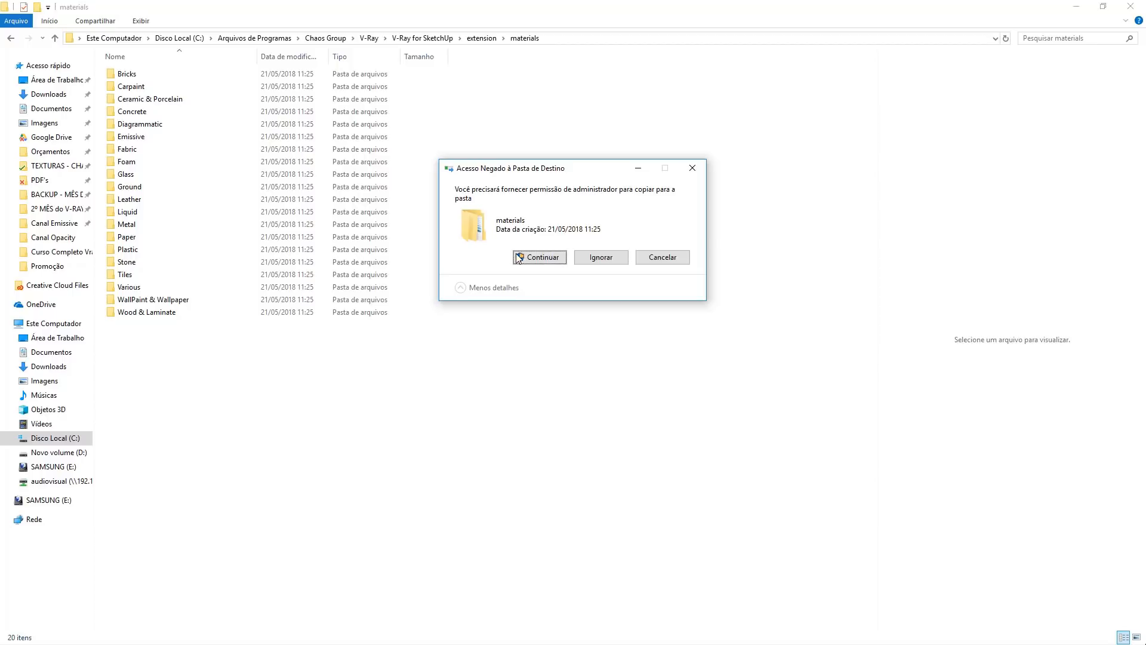
left_click(530, 260)
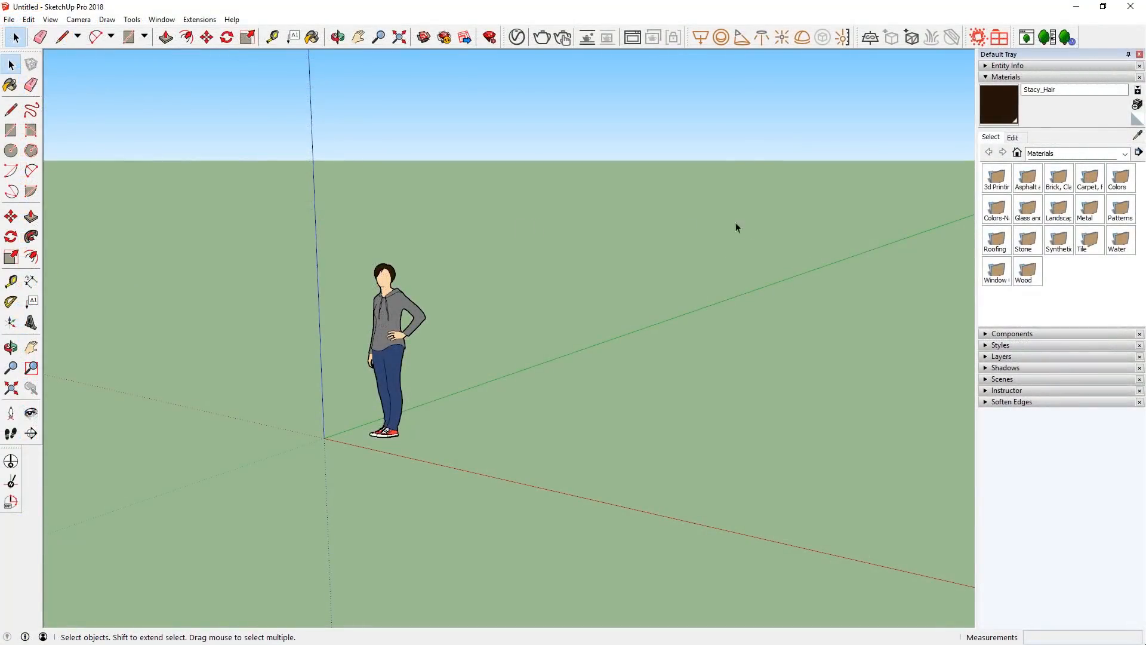
- Open the Biblioteca Chahoud Cursos category in the V-Ray Asset Editor and add Chahoud Cursos 08 to the scene's materials
left_click(523, 42)
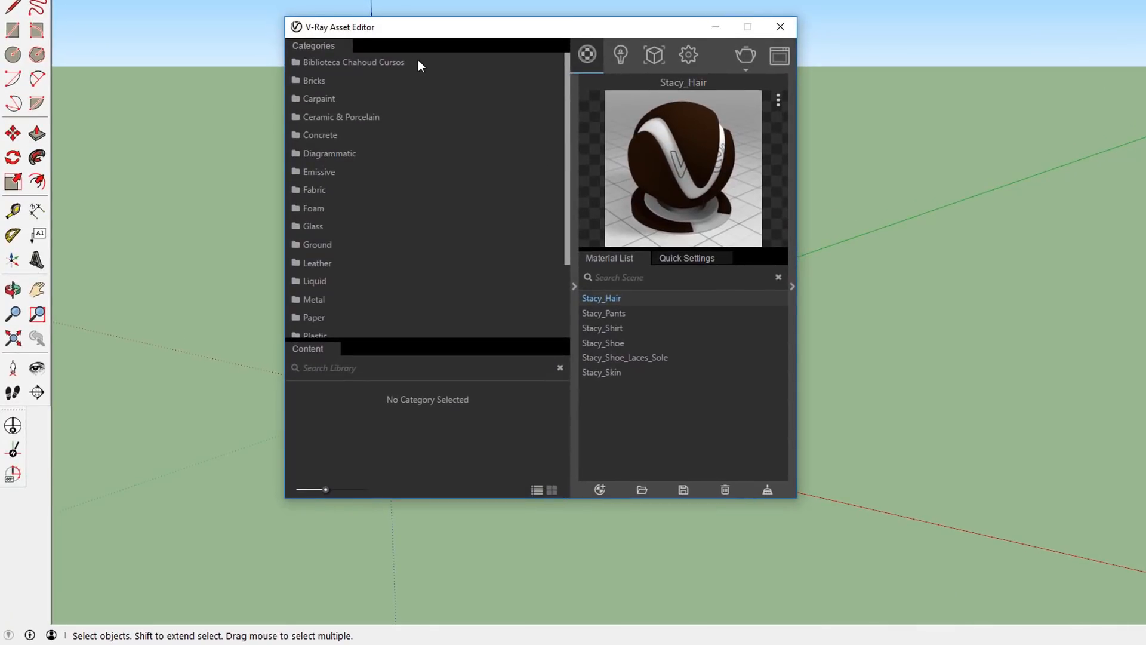
left_click(410, 64)
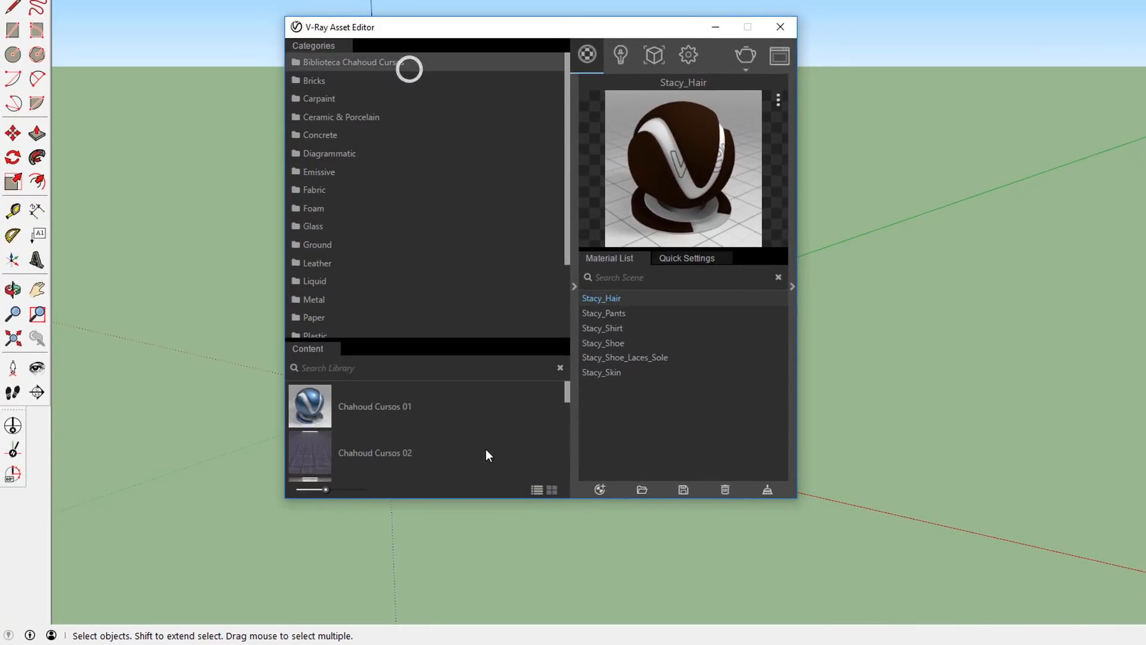
left_click_drag(451, 501, 438, 570)
scroll(410, 472, "down", 3)
scroll(409, 472, "down", 4)
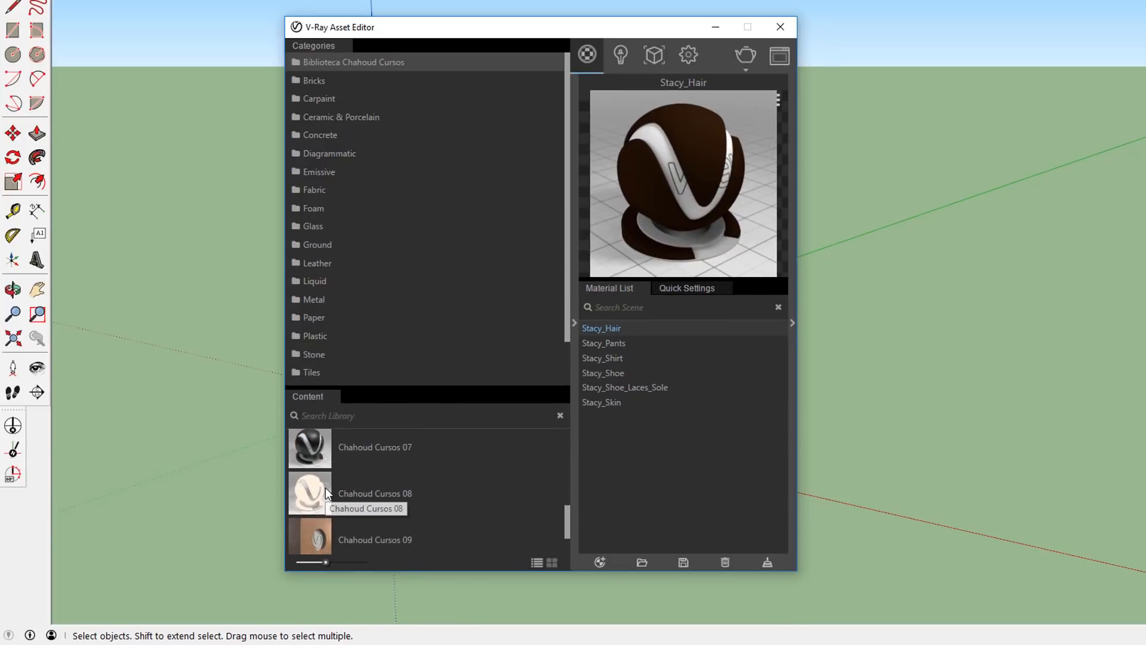
left_click_drag(325, 487, 636, 417)
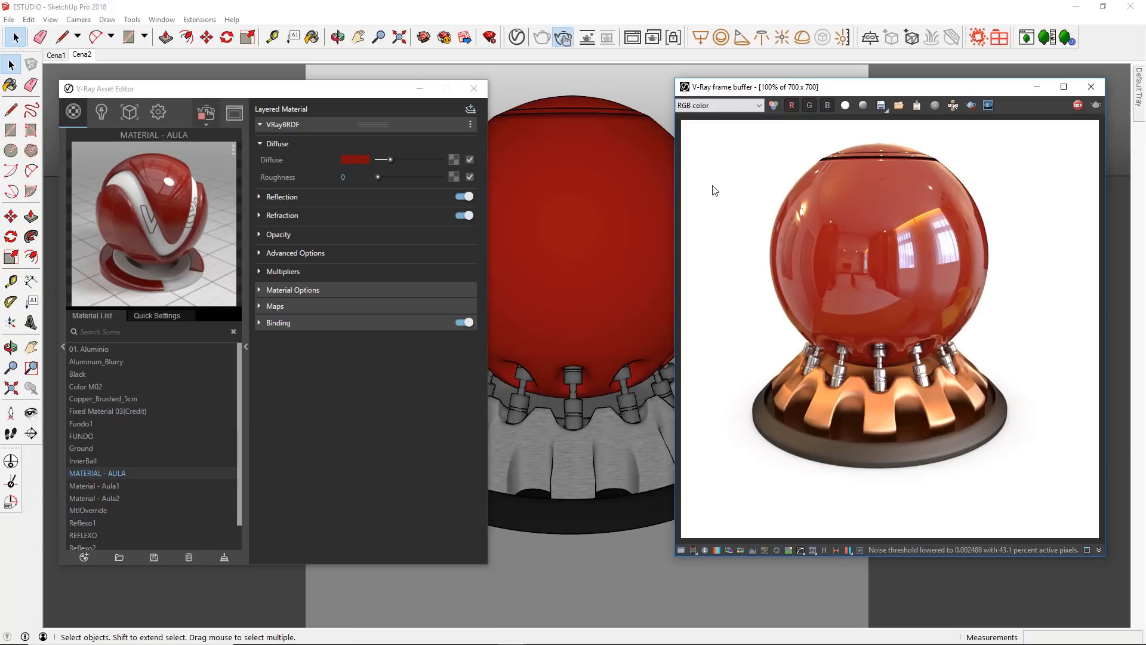
- Show the quick settings of MATERIAL - AULA and expand the Reflection settings of its VRayBRDF layer
left_click(164, 315)
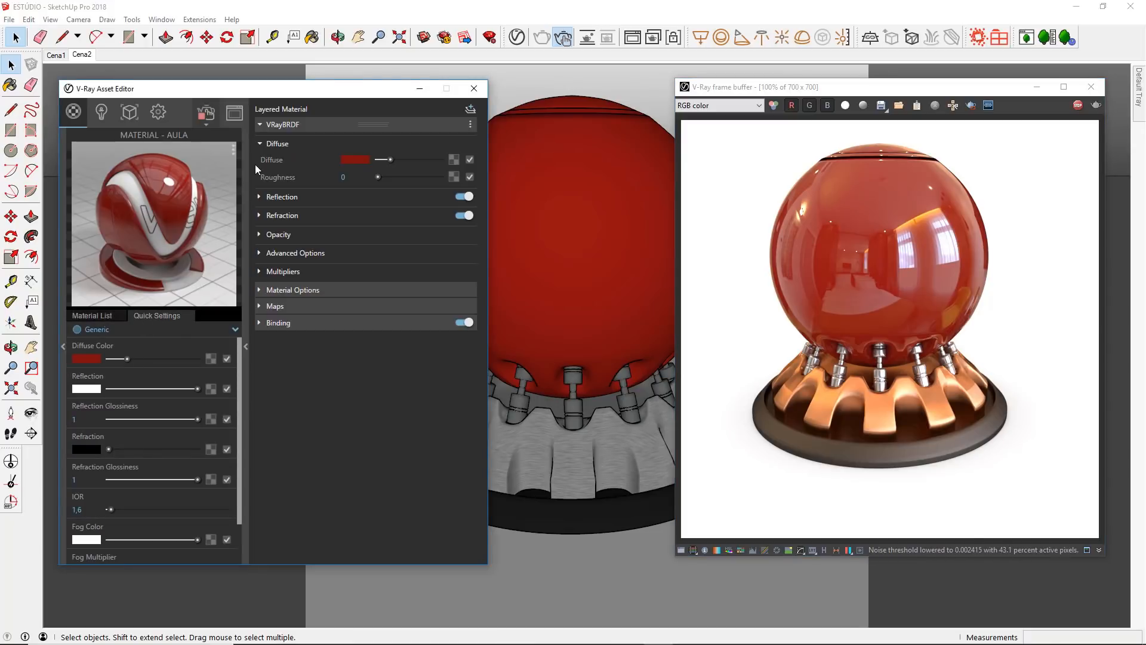
left_click(257, 197)
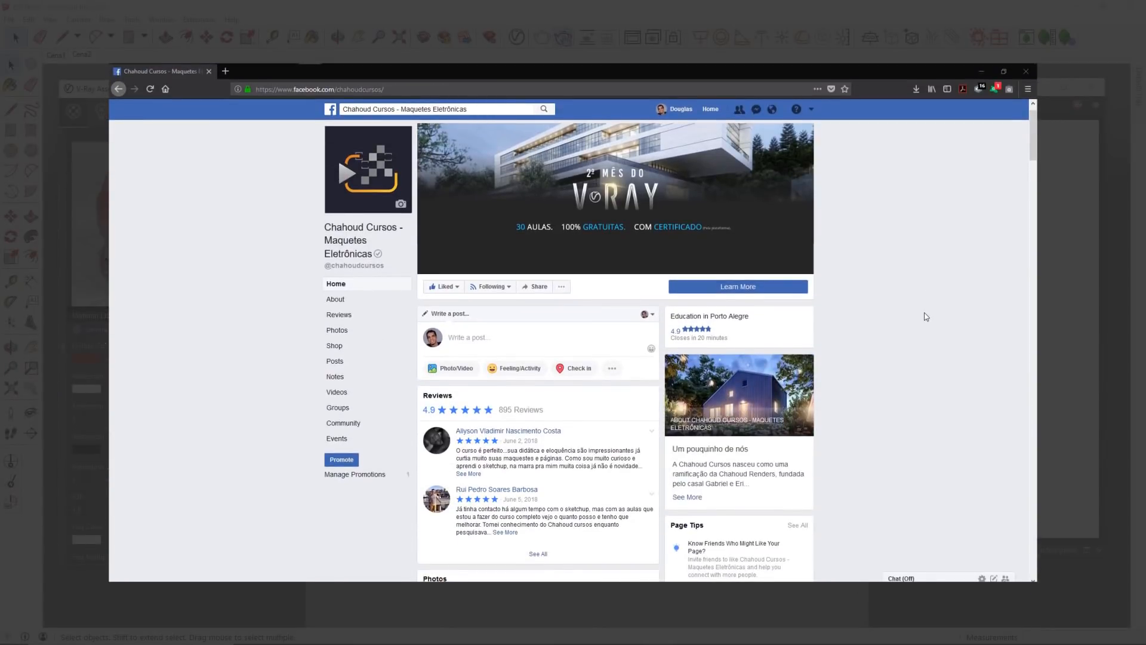
- Like the Aula 04 post on the Chahoud Cursos Facebook page and post the comment "a aula foi incrível, aprendi bastante!!!"
scroll(924, 316, "down", 10)
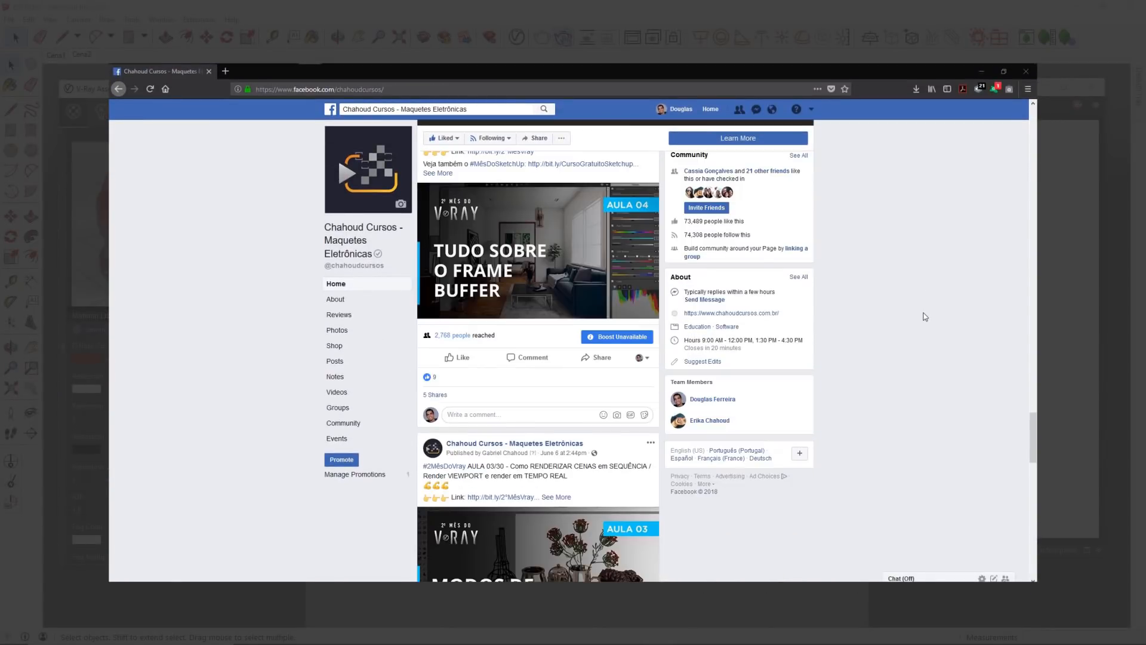
left_click(488, 414)
type("a aula foi inc")
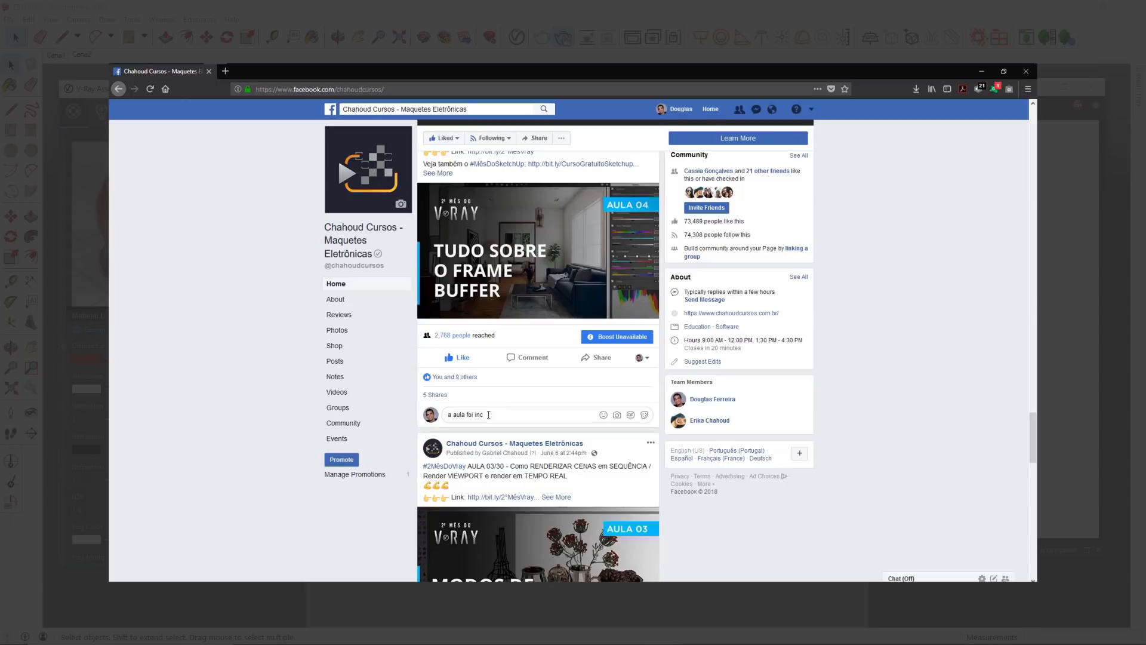
type("rível, aprendi bastante!!!")
key("Return")
scroll(865, 363, "down", 4)
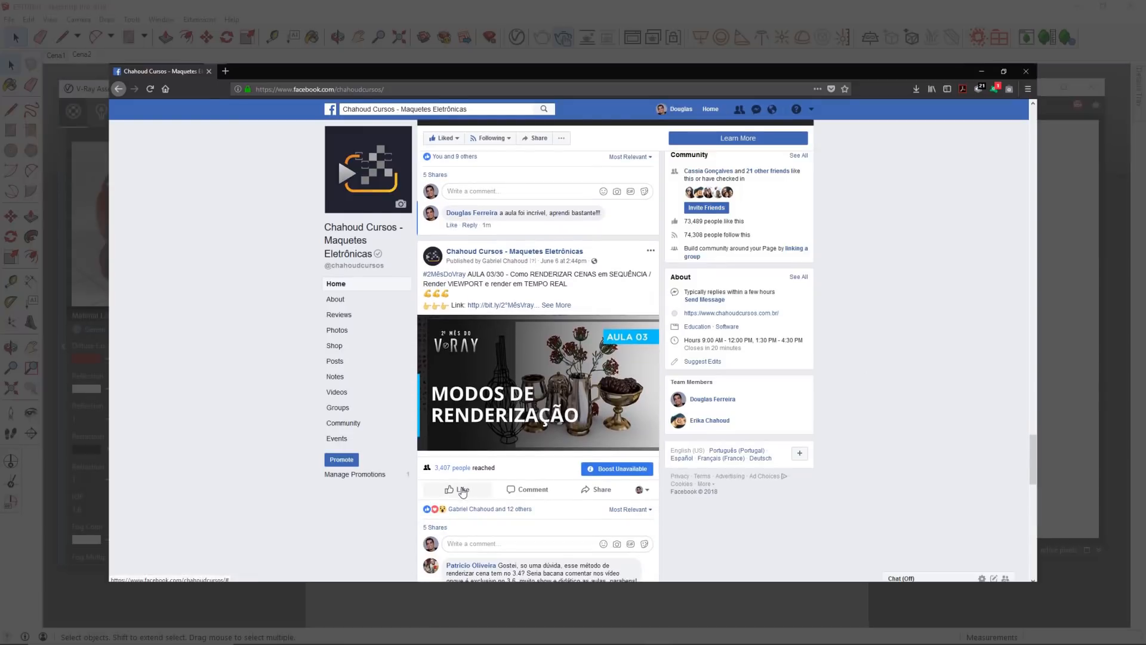